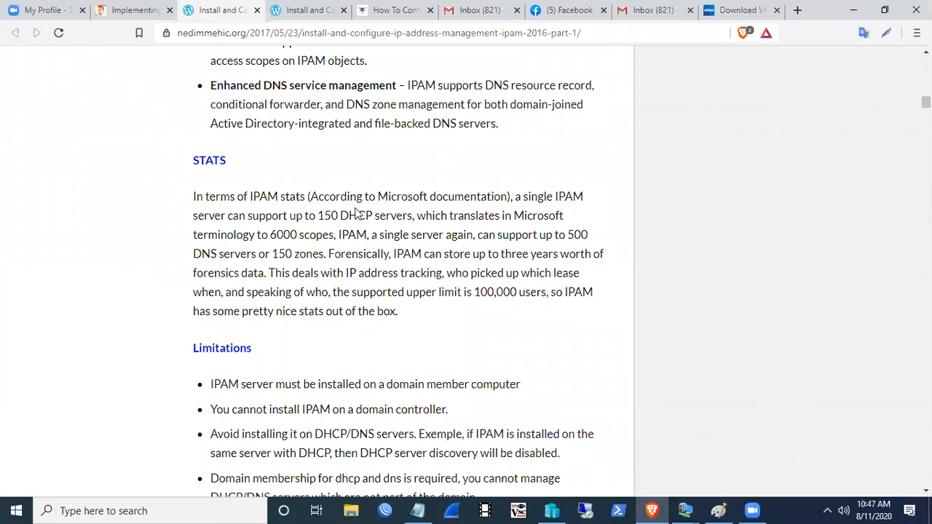
# - Highlight the STATS figures for 150 DHCP servers and 6000 scopes in the IPAM article
pyautogui.moveTo(508, 196); pyautogui.dragTo(318, 196)
pyautogui.click(446, 197)
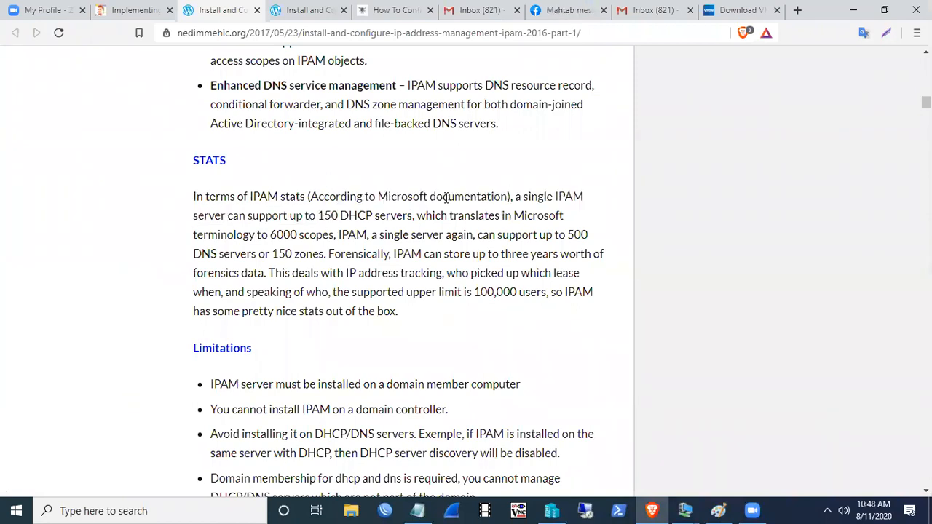
pyautogui.doubleClick(526, 196)
pyautogui.click(259, 216)
pyautogui.moveTo(260, 216); pyautogui.dragTo(414, 217)
pyautogui.click(412, 217)
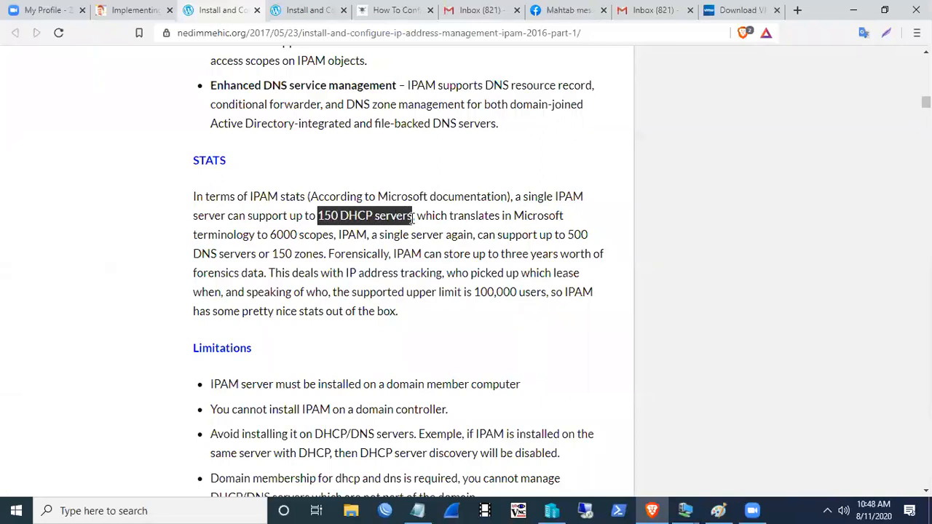
pyautogui.click(412, 218)
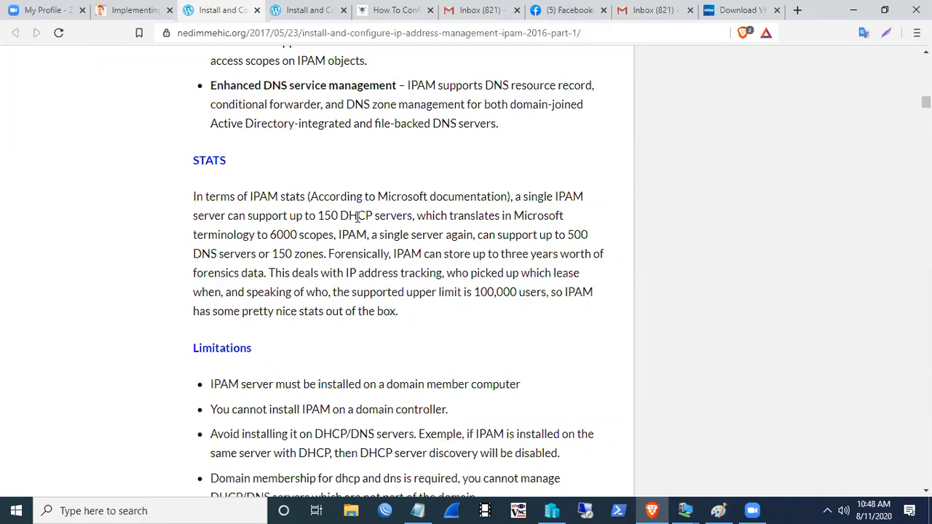
pyautogui.moveTo(270, 234); pyautogui.dragTo(333, 234)
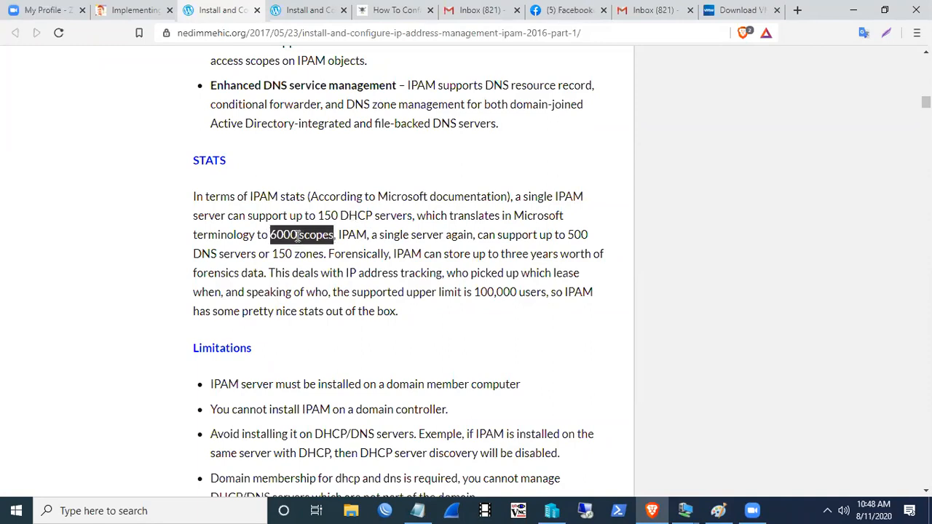
pyautogui.click(298, 237)
pyautogui.moveTo(317, 215); pyautogui.dragTo(414, 217)
pyautogui.click(312, 218)
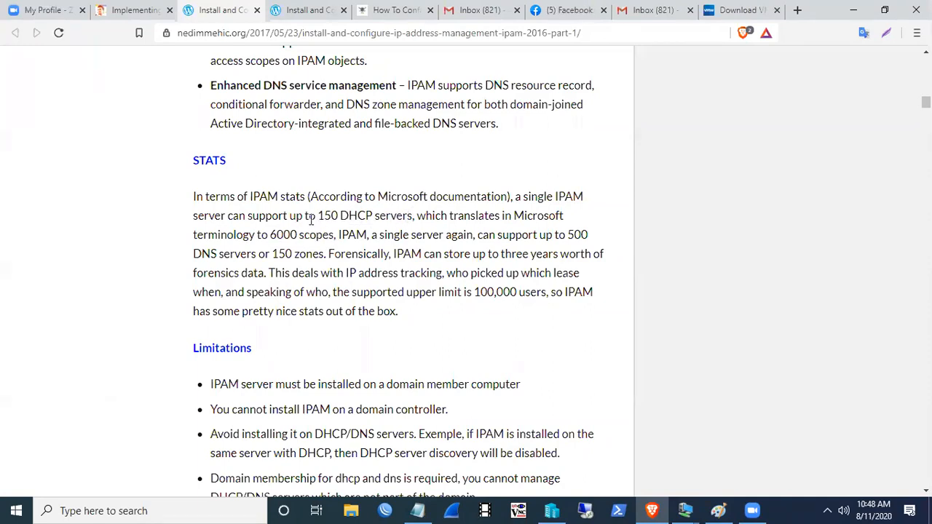
pyautogui.moveTo(270, 235); pyautogui.dragTo(335, 237)
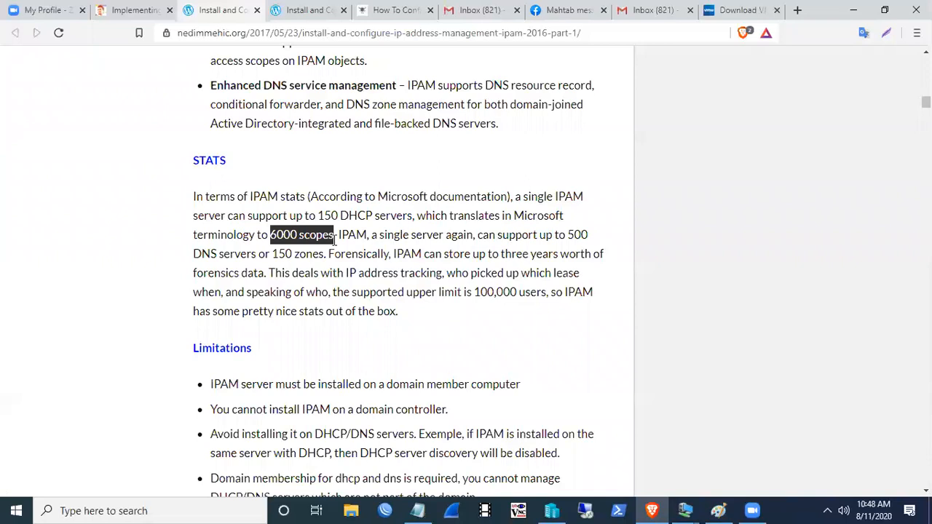
pyautogui.click(334, 240)
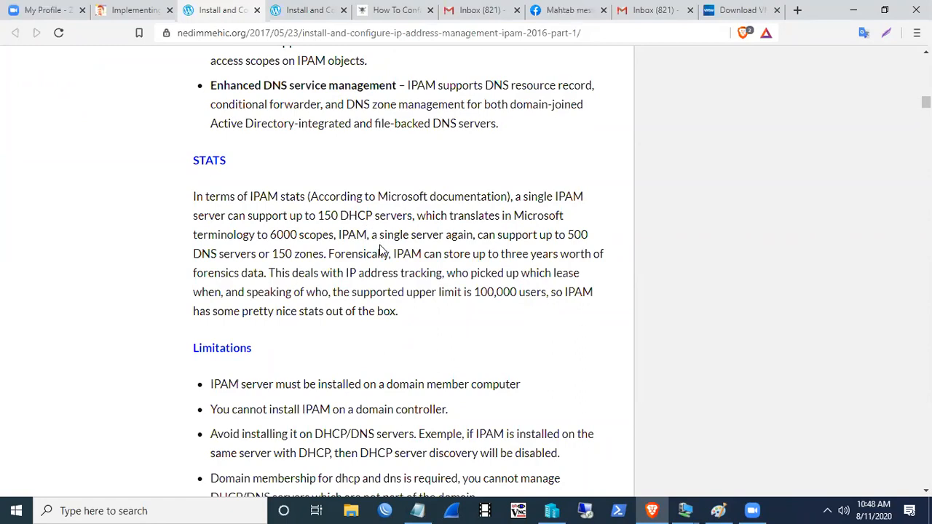
# - Highlight the 500 DNS servers, 150 zones and three-year forensic data limits
pyautogui.moveTo(568, 235); pyautogui.dragTo(588, 234)
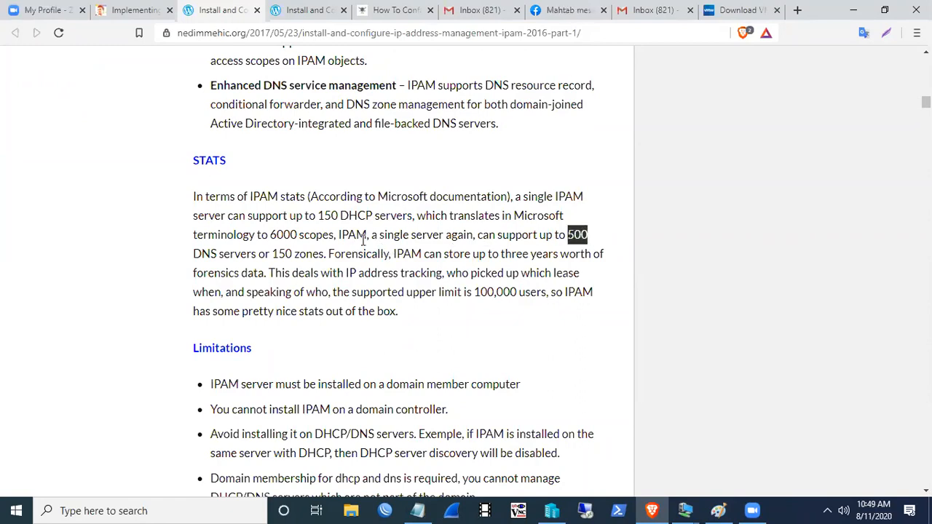
pyautogui.moveTo(195, 252); pyautogui.dragTo(283, 256)
pyautogui.click(237, 253)
pyautogui.click(325, 254)
pyautogui.click(272, 253)
pyautogui.click(328, 255)
pyautogui.click(282, 256)
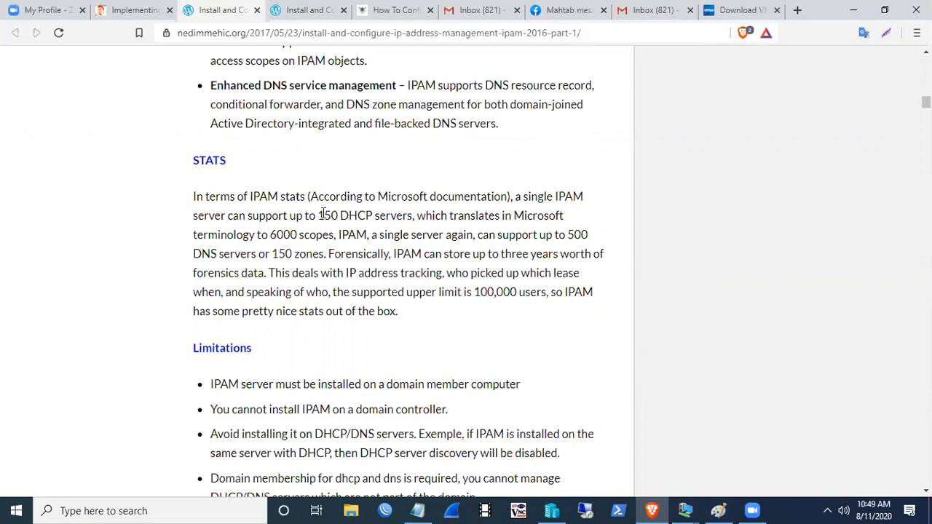
pyautogui.moveTo(320, 214); pyautogui.dragTo(369, 217)
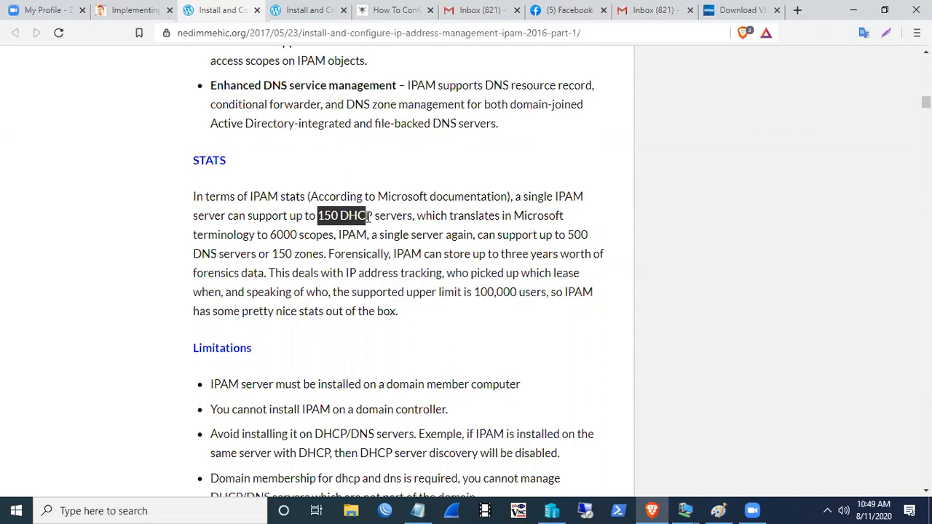
pyautogui.click(369, 216)
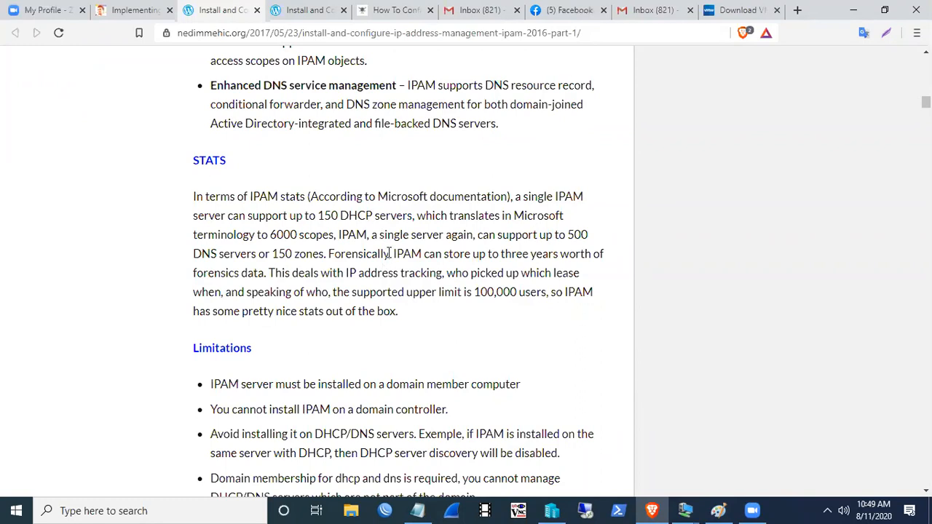
pyautogui.moveTo(394, 254); pyautogui.dragTo(260, 273)
pyautogui.click(263, 273)
pyautogui.moveTo(500, 254); pyautogui.dragTo(549, 254)
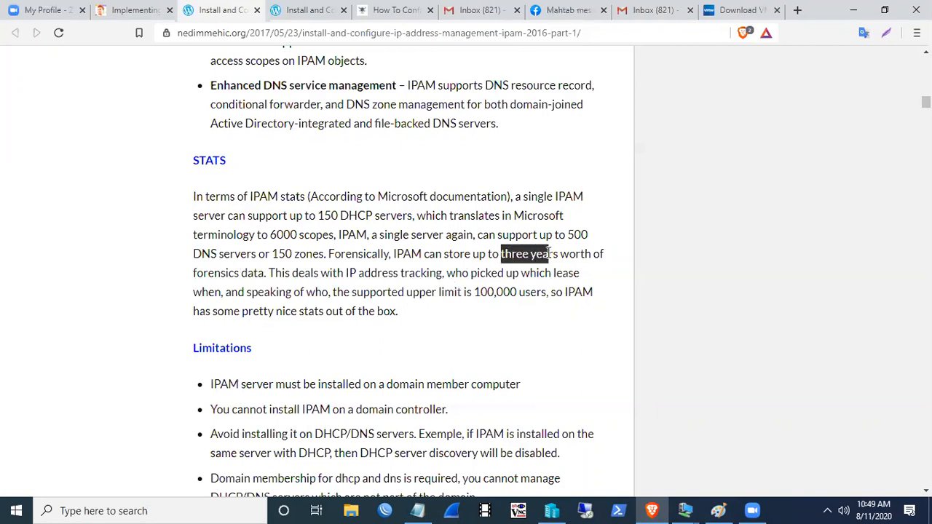
pyautogui.click(550, 253)
pyautogui.moveTo(345, 273)
pyautogui.mouseDown()
pyautogui.moveTo(442, 273)
pyautogui.moveTo(345, 274)
pyautogui.mouseUp()
pyautogui.click(442, 274)
pyautogui.click(357, 274)
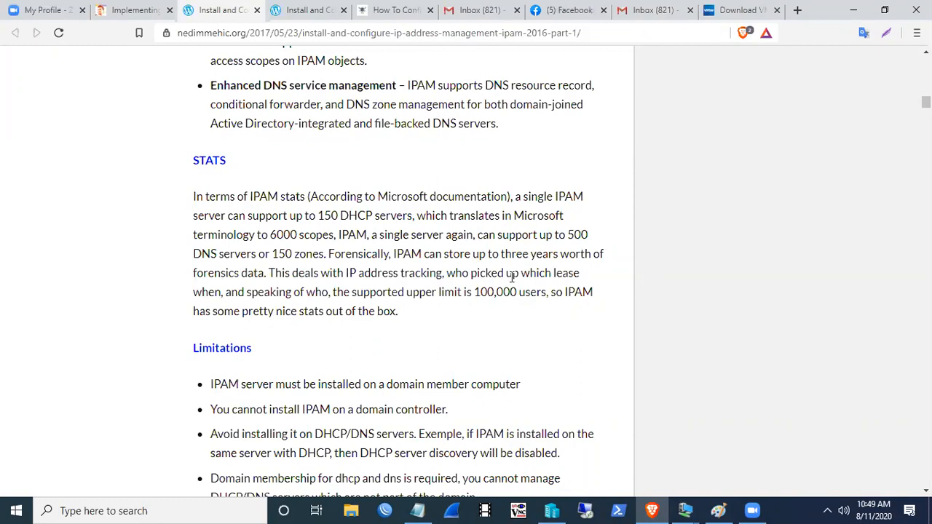
# - Highlight the three years and 100,000 users limits at the end of the STATS paragraph
pyautogui.doubleClick(510, 253)
pyautogui.click(524, 253)
pyautogui.moveTo(474, 292); pyautogui.dragTo(537, 291)
pyautogui.click(498, 292)
pyautogui.moveTo(475, 292); pyautogui.dragTo(546, 292)
pyautogui.click(547, 295)
pyautogui.moveTo(474, 292); pyautogui.dragTo(546, 292)
pyautogui.click(532, 292)
pyautogui.moveTo(474, 292); pyautogui.dragTo(546, 292)
pyautogui.click(539, 294)
pyautogui.moveTo(565, 292); pyautogui.dragTo(609, 300)
pyautogui.click(554, 312)
# - Scroll through the article back to STATS and minimize Brave to reveal Paint
pyautogui.scroll(3, 555, 317)
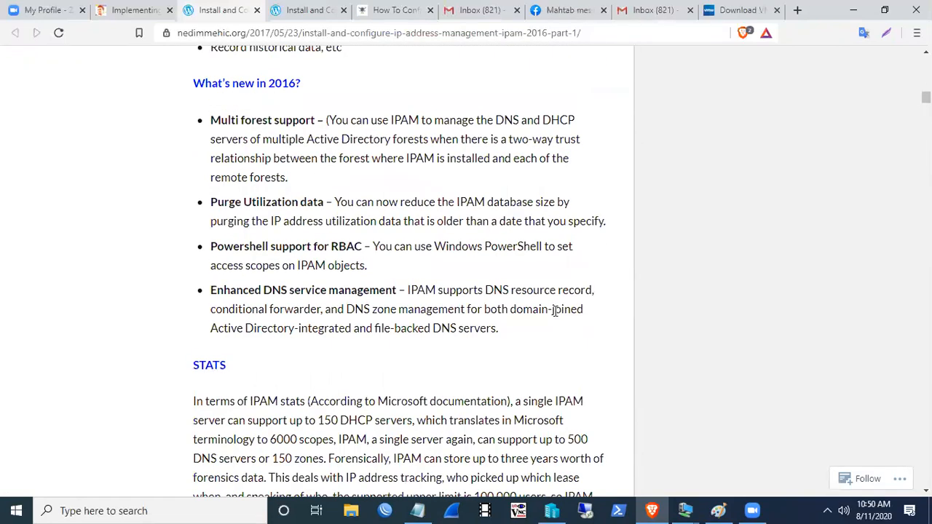
pyautogui.scroll(5, 554, 313)
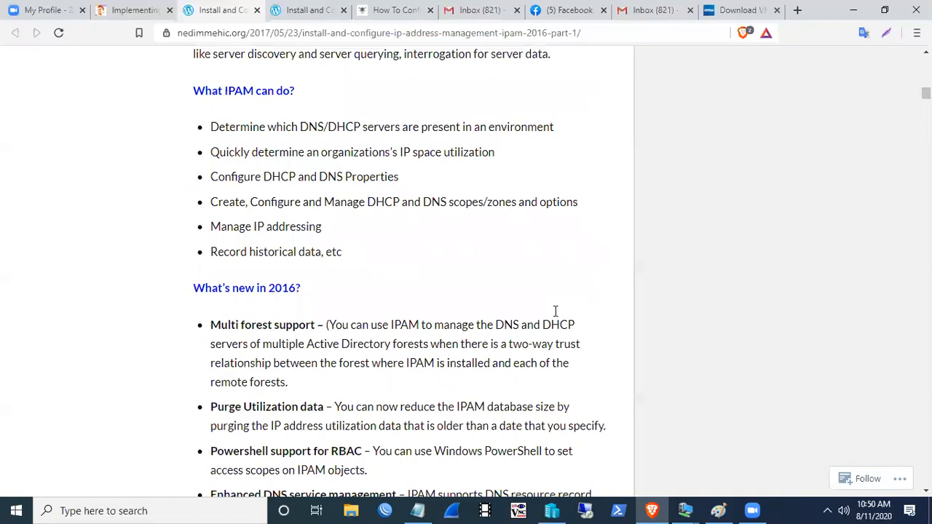
pyautogui.scroll(3, 553, 311)
pyautogui.scroll(-12, 555, 311)
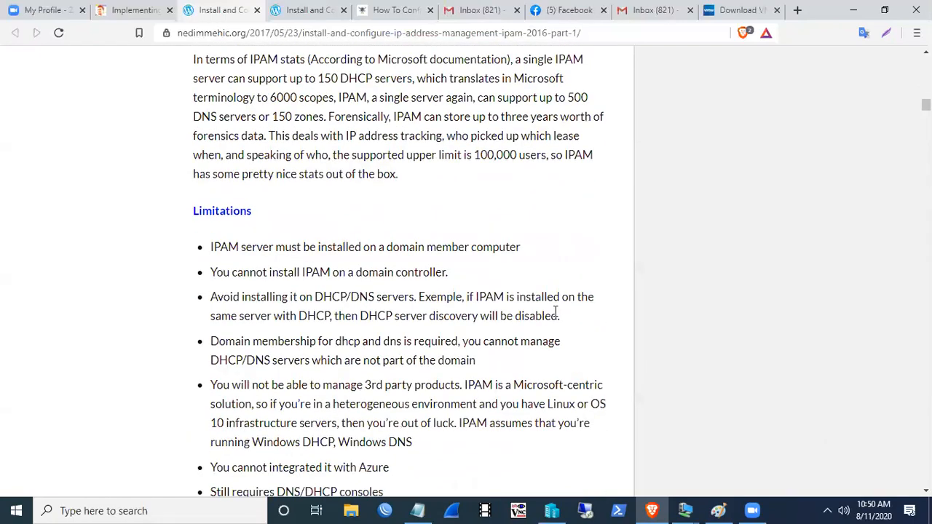
pyautogui.scroll(-3, 554, 311)
pyautogui.scroll(-8, 554, 311)
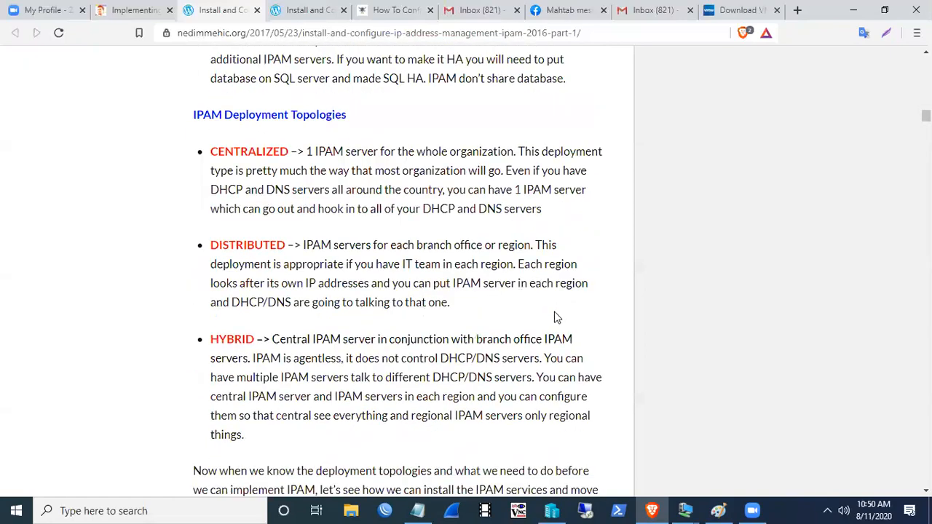
pyautogui.scroll(-4, 554, 311)
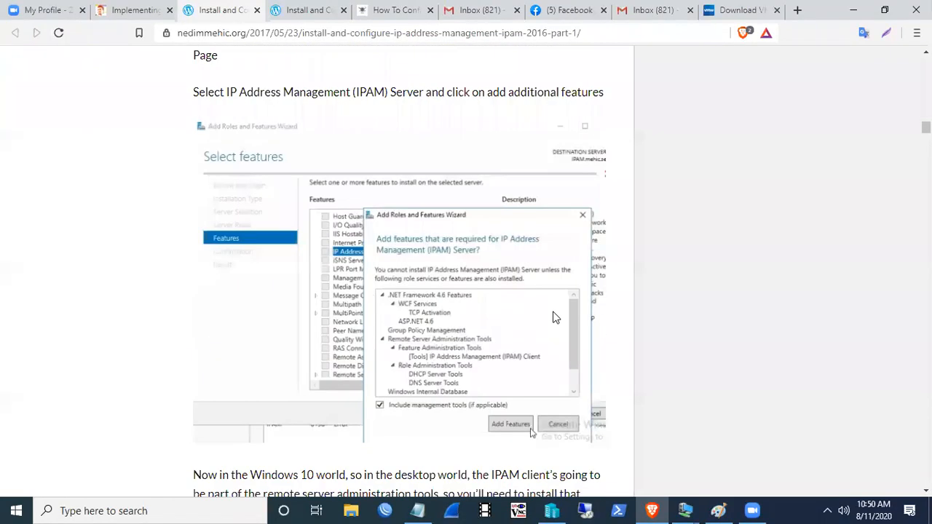
pyautogui.scroll(8, 553, 313)
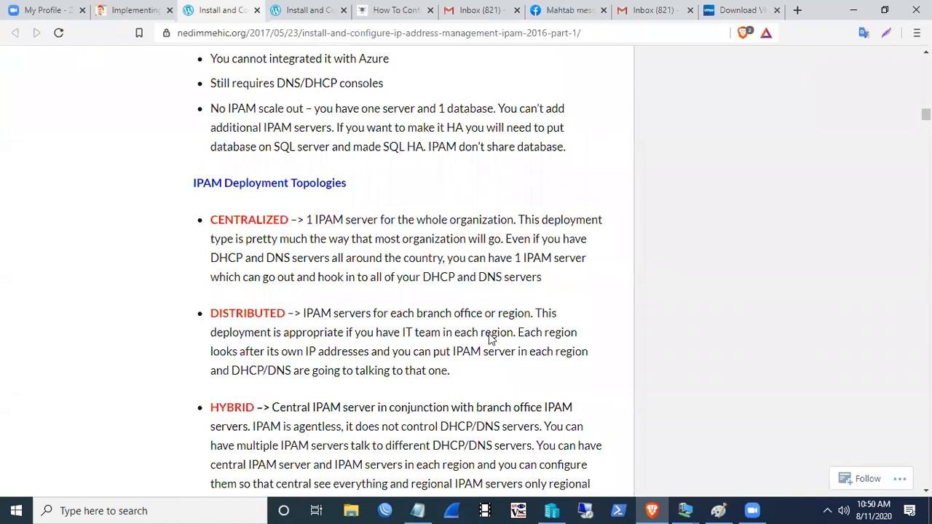
pyautogui.scroll(7, 483, 331)
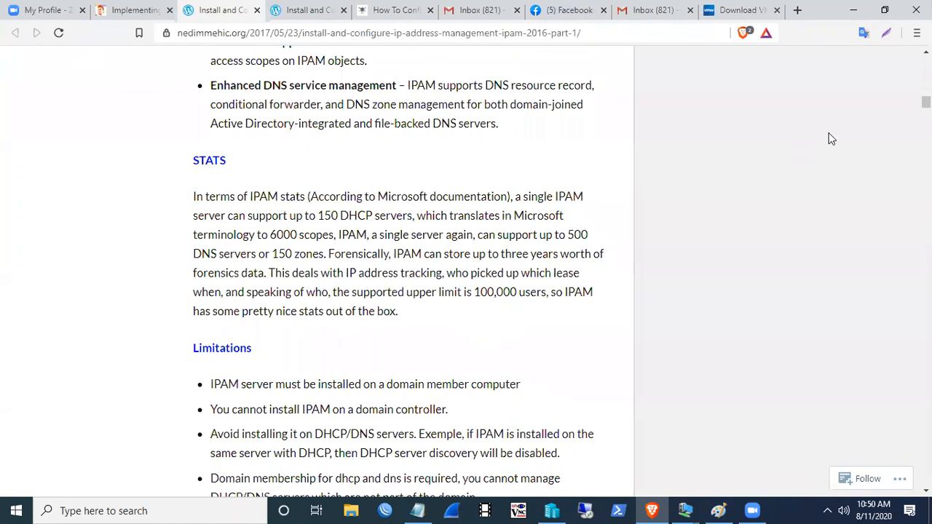
pyautogui.click(854, 10)
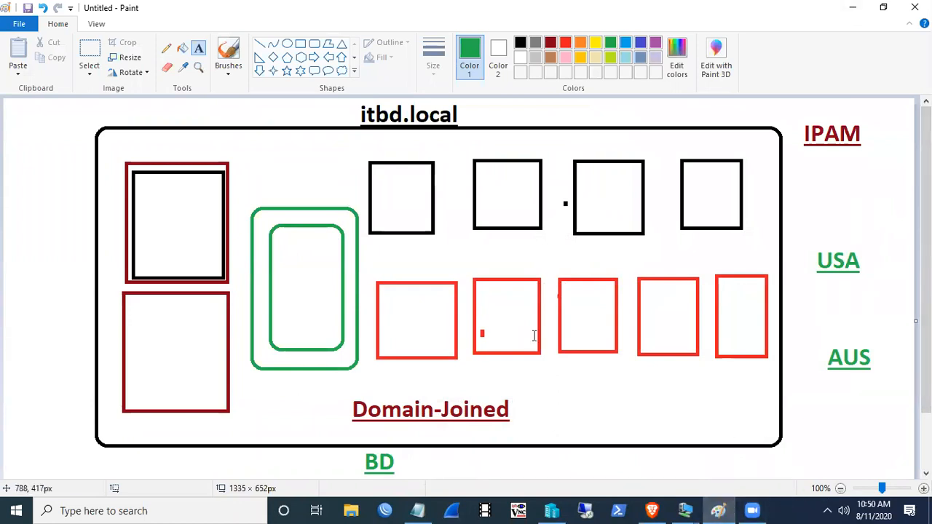
# - Zoom the view to 50% and enlarge the canvas to 2720 × 1246px
pyautogui.click(869, 487)
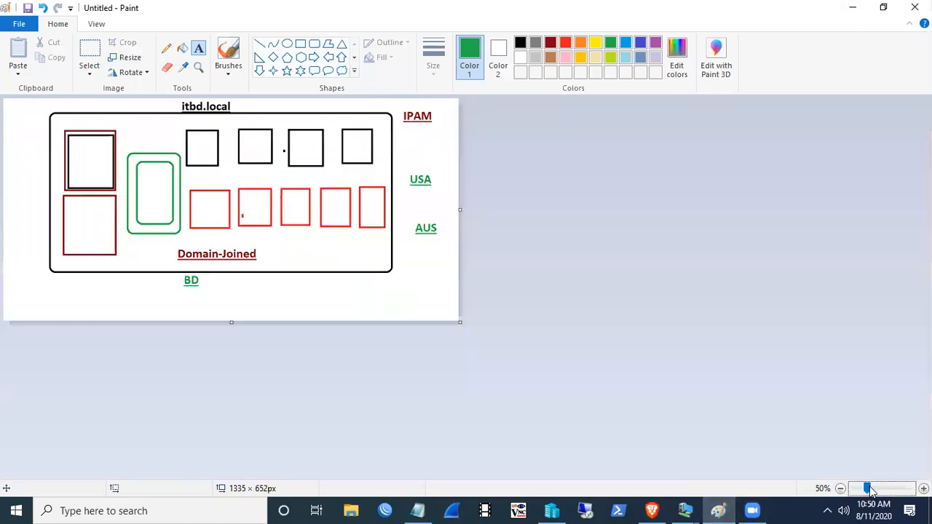
pyautogui.moveTo(460, 323); pyautogui.dragTo(931, 523)
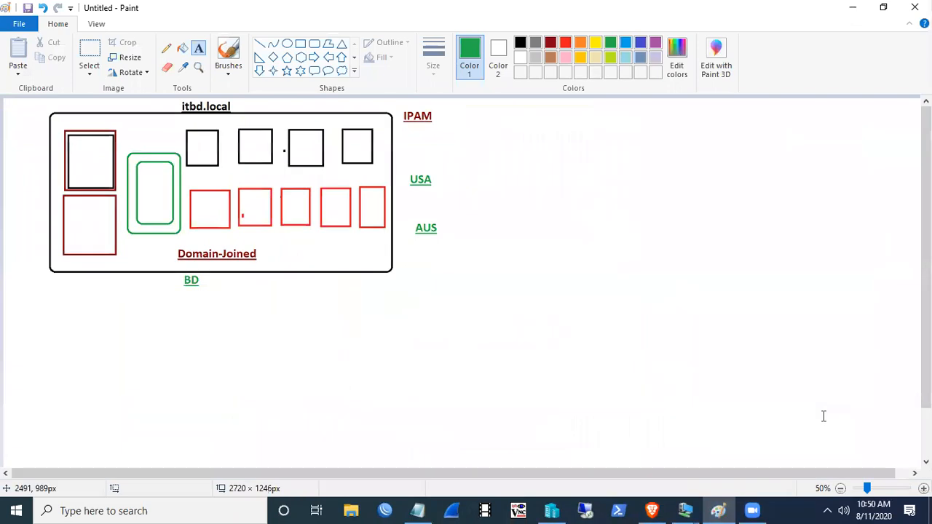
pyautogui.click(300, 44)
pyautogui.moveTo(535, 158); pyautogui.dragTo(579, 191)
pyautogui.moveTo(628, 219); pyautogui.dragTo(823, 325)
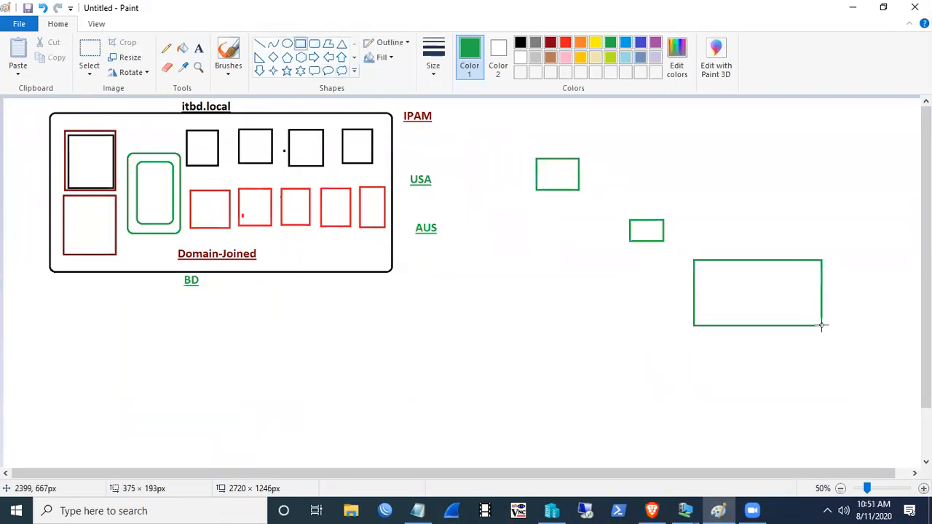
pyautogui.hotkey('ctrl', 'z')
pyautogui.hotkey('ctrl', 'z')
pyautogui.hotkey('ctrl', 'z')
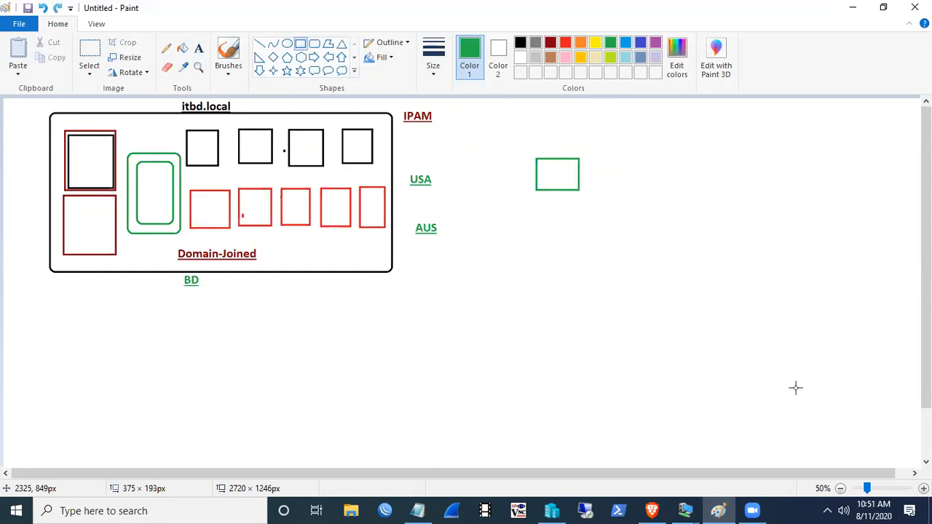
# - Draw a large green rounded rectangle frame to the right of the diagram labels
pyautogui.click(300, 44)
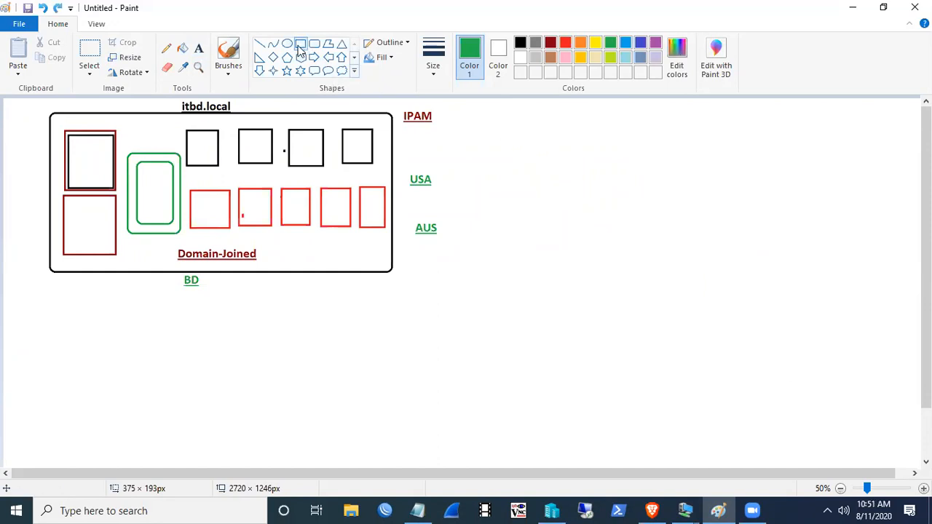
pyautogui.moveTo(483, 137); pyautogui.dragTo(602, 216)
pyautogui.moveTo(622, 227); pyautogui.dragTo(849, 380)
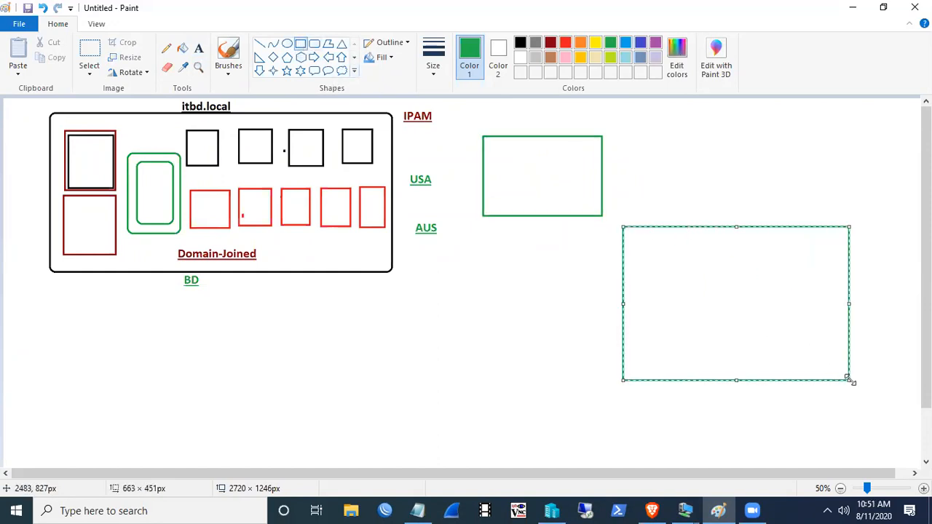
pyautogui.hotkey('ctrl', 'z')
pyautogui.hotkey('ctrl', 'z')
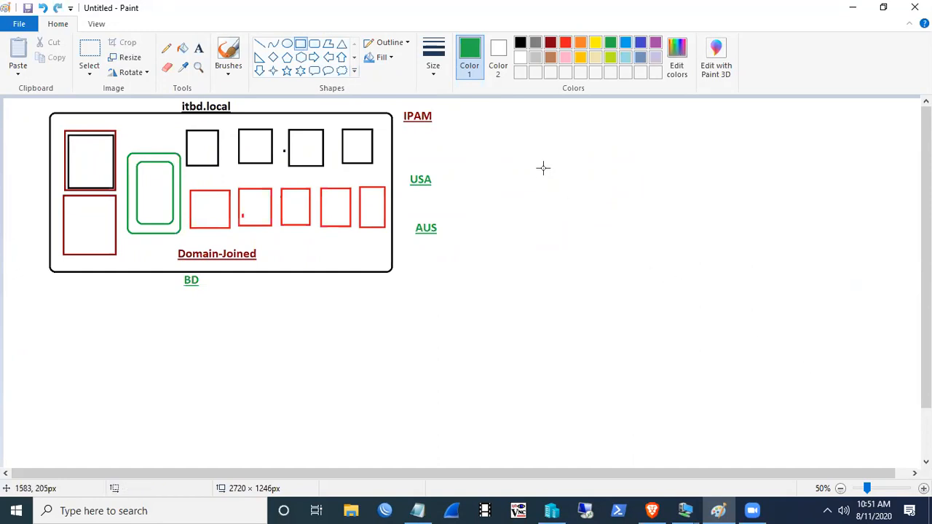
pyautogui.moveTo(678, 238)
pyautogui.mouseDown()
pyautogui.moveTo(754, 284)
pyautogui.moveTo(899, 406)
pyautogui.mouseUp()
pyautogui.hotkey('ctrl', 'z')
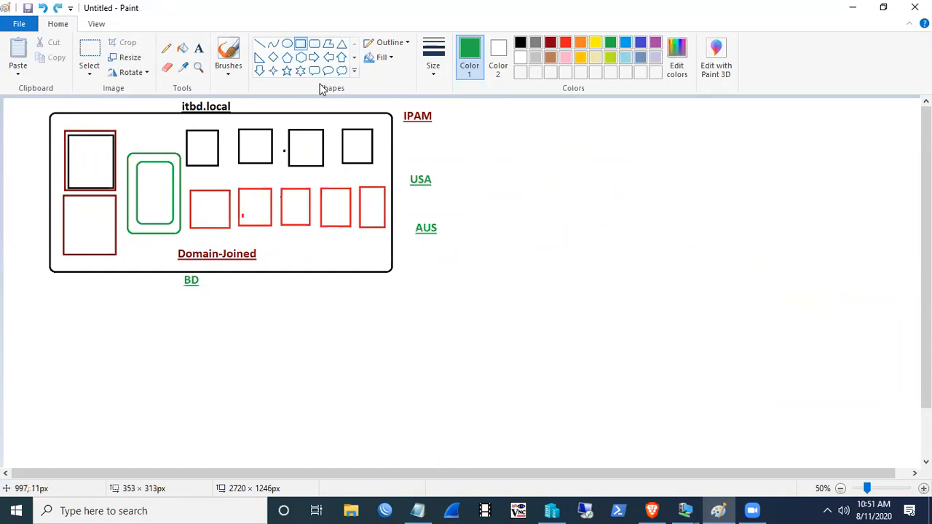
pyautogui.click(314, 44)
pyautogui.moveTo(468, 121)
pyautogui.mouseDown()
pyautogui.moveTo(793, 383)
pyautogui.moveTo(896, 424)
pyautogui.mouseUp()
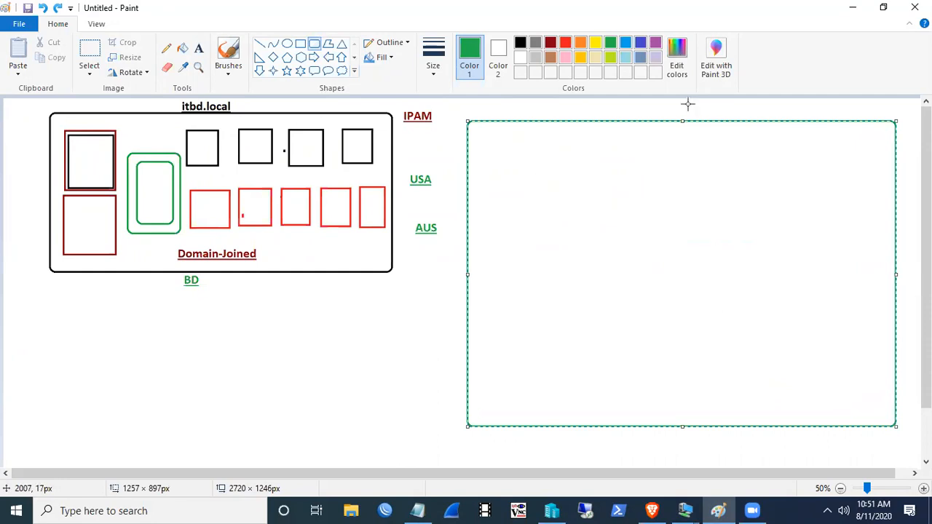
# - Draw a rounded square in the left part of the green frame, undoing stray shapes
pyautogui.click(315, 48)
pyautogui.moveTo(501, 186); pyautogui.dragTo(616, 308)
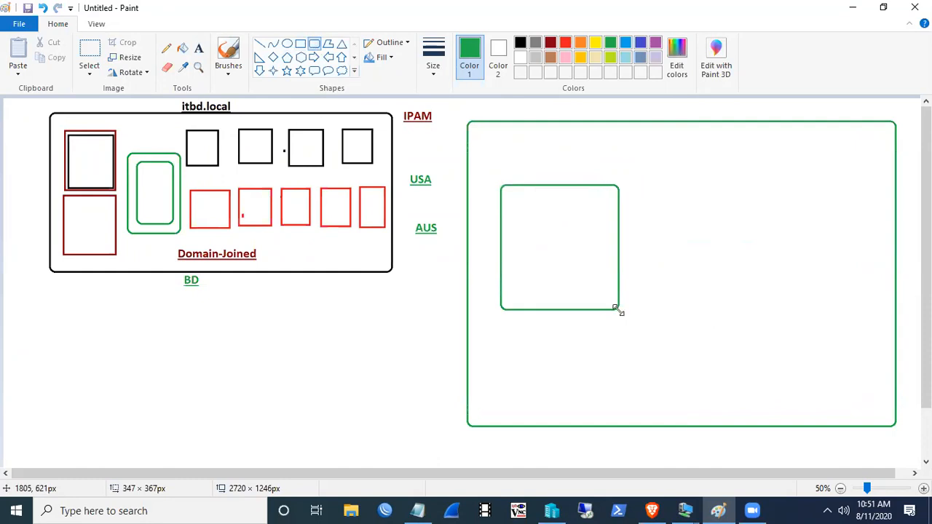
pyautogui.moveTo(708, 182); pyautogui.dragTo(760, 222)
pyautogui.moveTo(804, 283); pyautogui.dragTo(821, 319)
pyautogui.hotkey('ctrl', 'z')
pyautogui.hotkey('ctrl', 'z')
pyautogui.hotkey('ctrl', 'z')
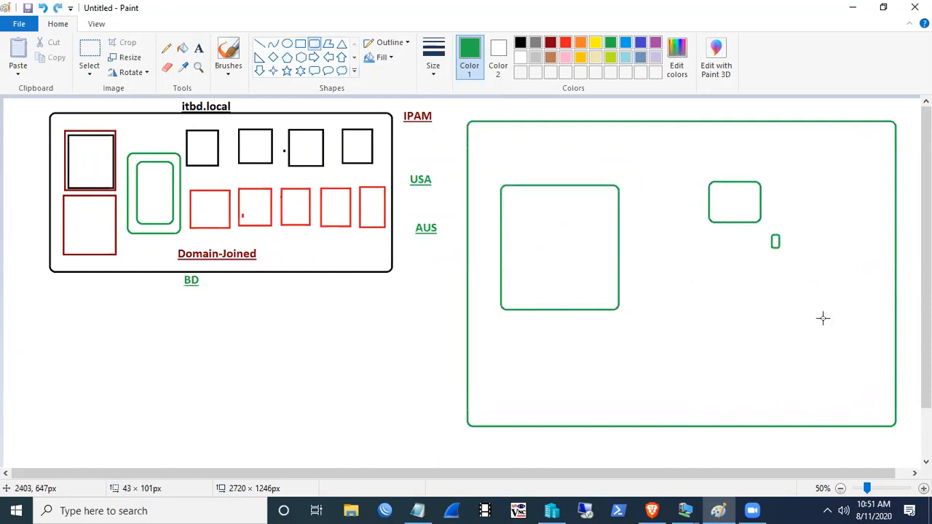
pyautogui.click(701, 185)
pyautogui.moveTo(772, 247); pyautogui.dragTo(784, 257)
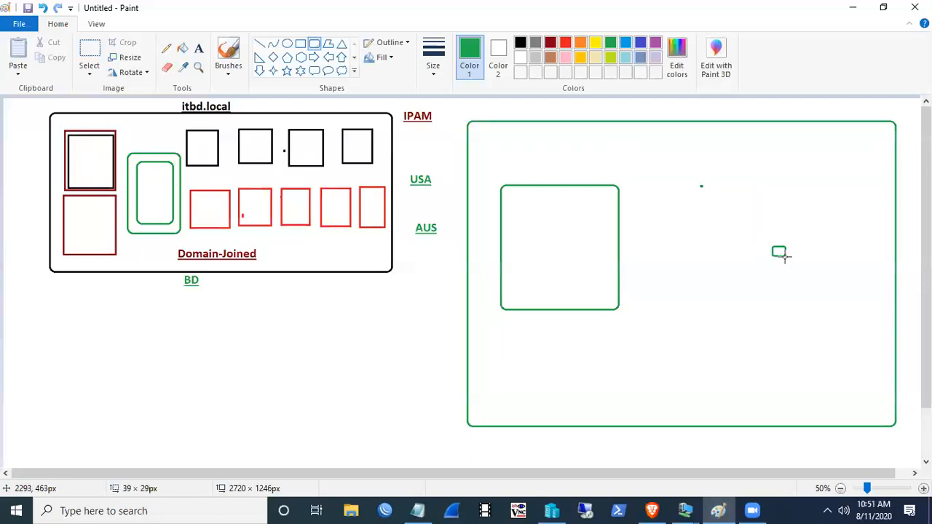
pyautogui.hotkey('ctrl', 'z')
pyautogui.hotkey('ctrl', 'z')
# - Draw a tall plain rectangle in the right half of the green frame
pyautogui.click(299, 43)
pyautogui.moveTo(711, 192); pyautogui.dragTo(785, 290)
pyautogui.click(823, 255)
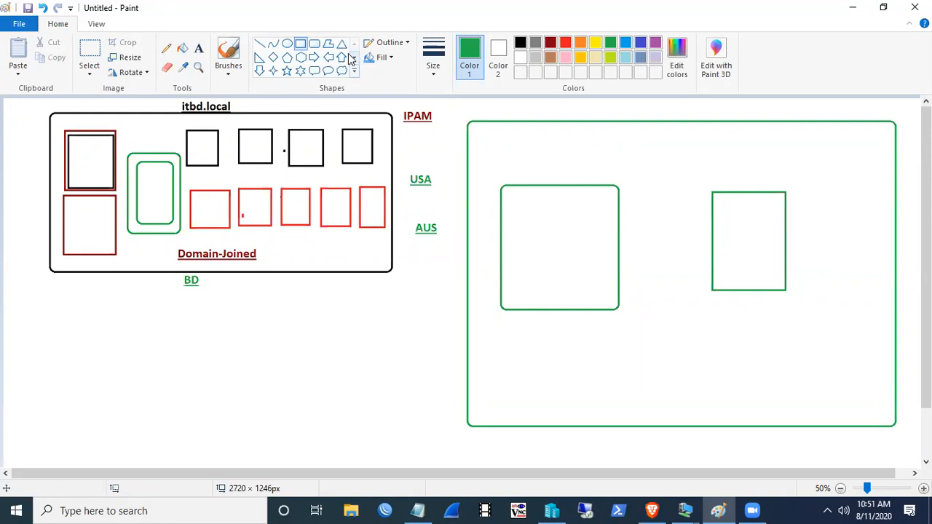
# - Type DC, DNS and DHCP on separate lines inside the left box
pyautogui.click(199, 48)
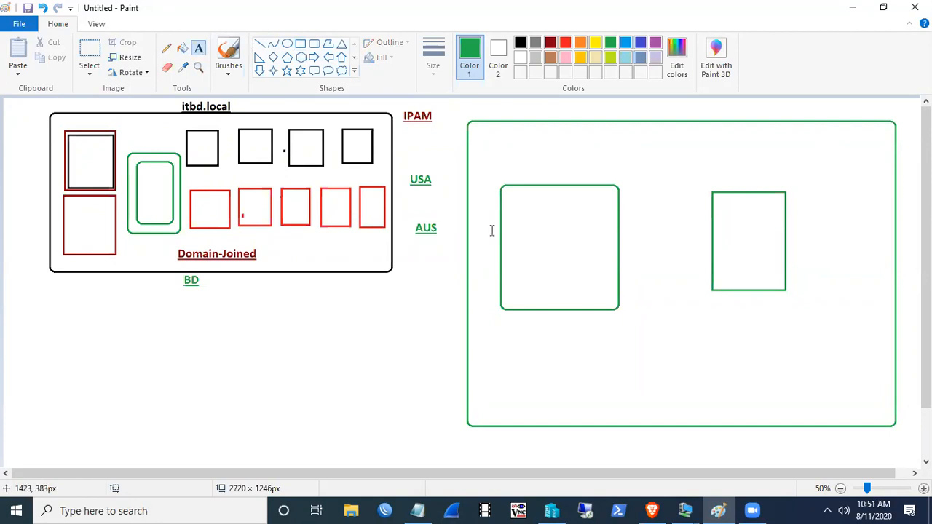
pyautogui.click(519, 245)
pyautogui.write('D')
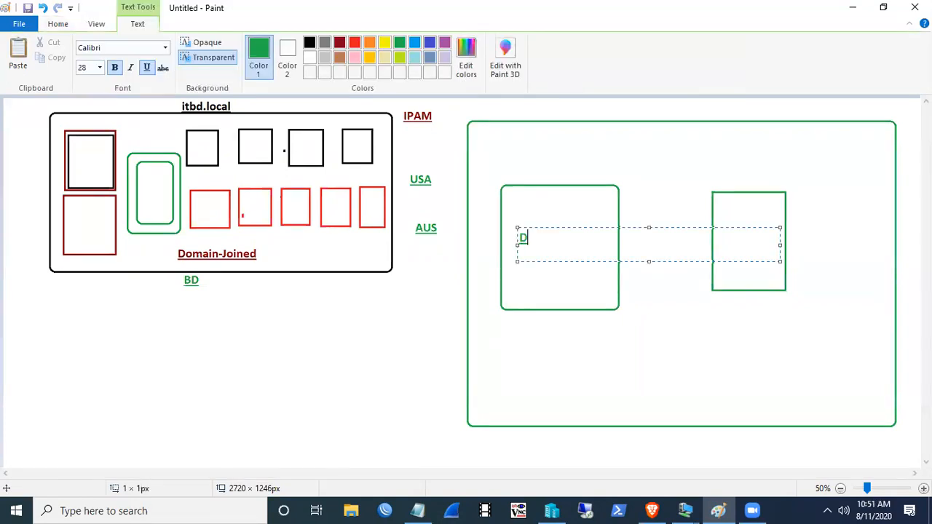
pyautogui.write('C')
pyautogui.press('super+c')
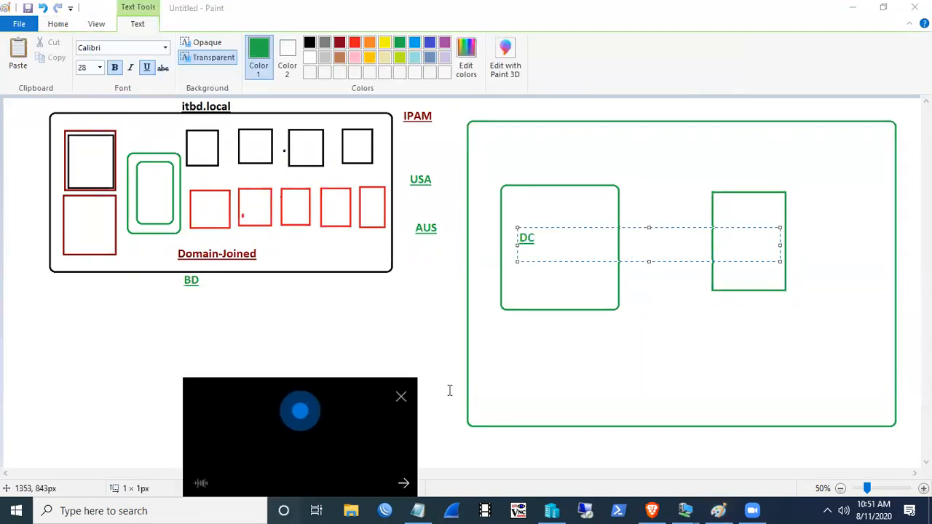
pyautogui.click(401, 396)
pyautogui.press('Return')
pyautogui.write('DN')
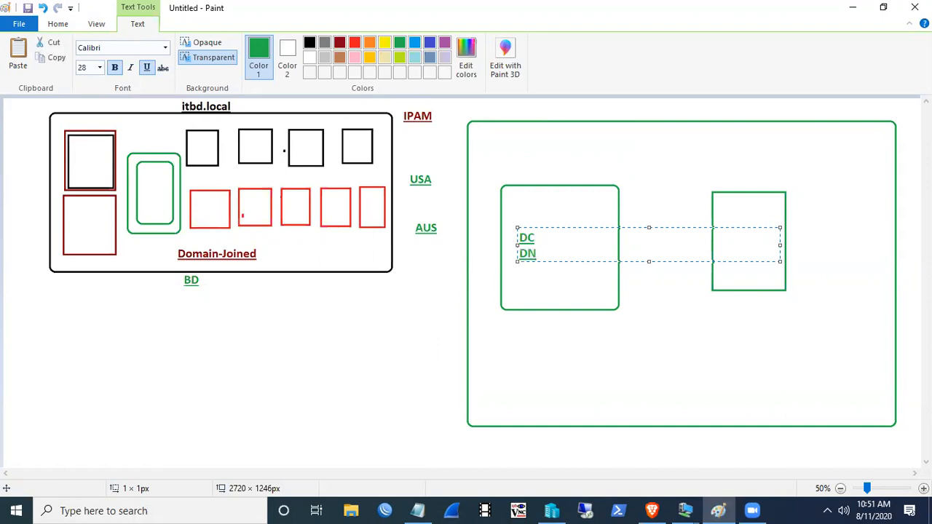
pyautogui.write('S')
pyautogui.press('Return')
pyautogui.write('DHCP')
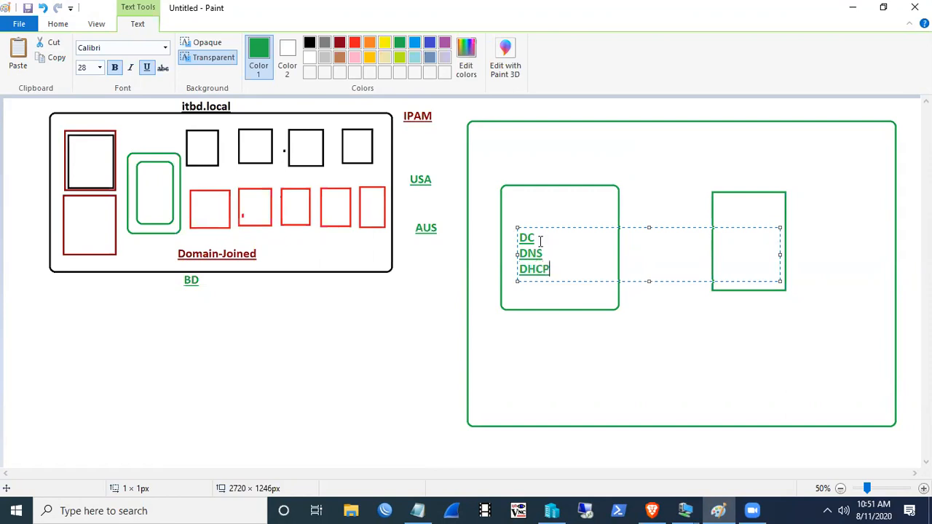
pyautogui.moveTo(557, 272); pyautogui.dragTo(514, 233)
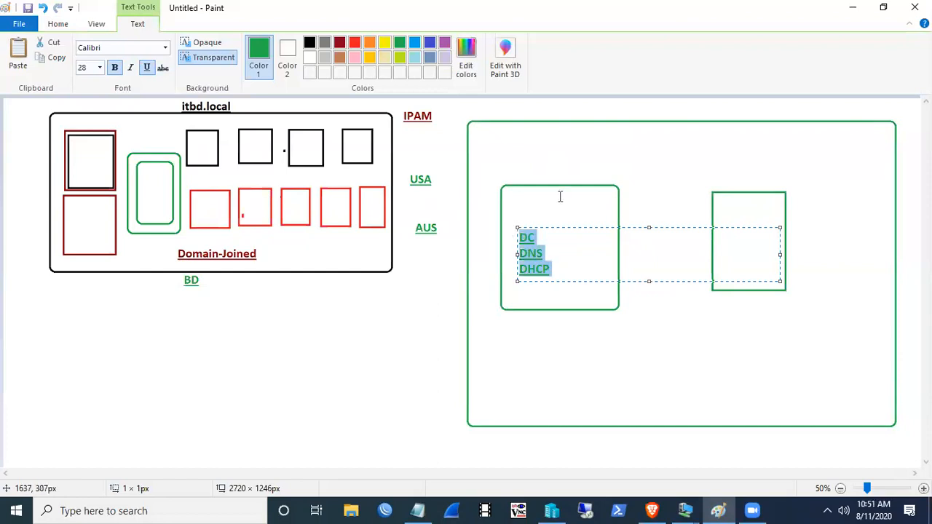
# - Label the right box IPAM
pyautogui.click(720, 243)
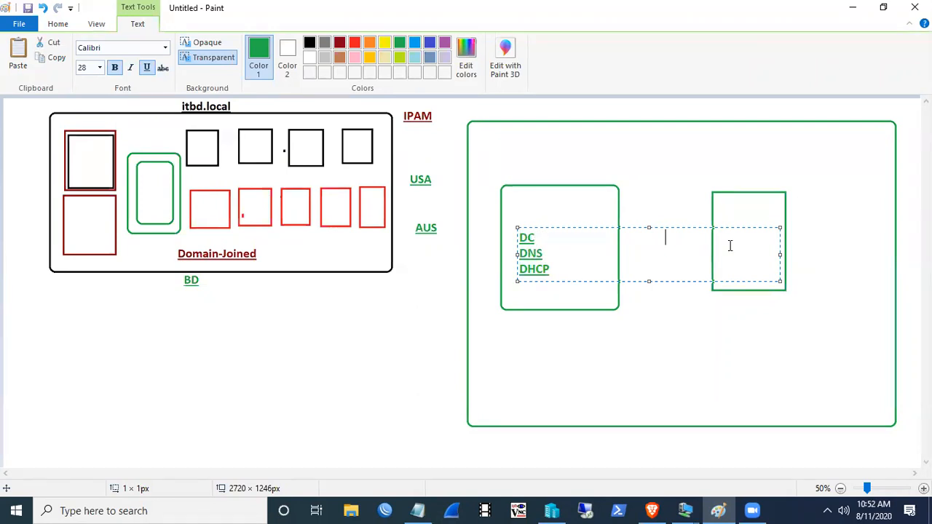
pyautogui.write('IPAM')
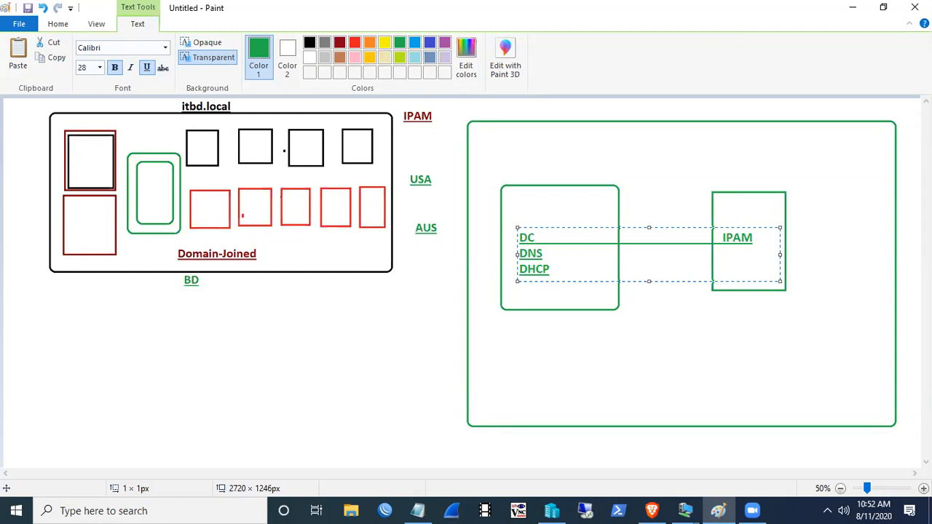
pyautogui.click(722, 354)
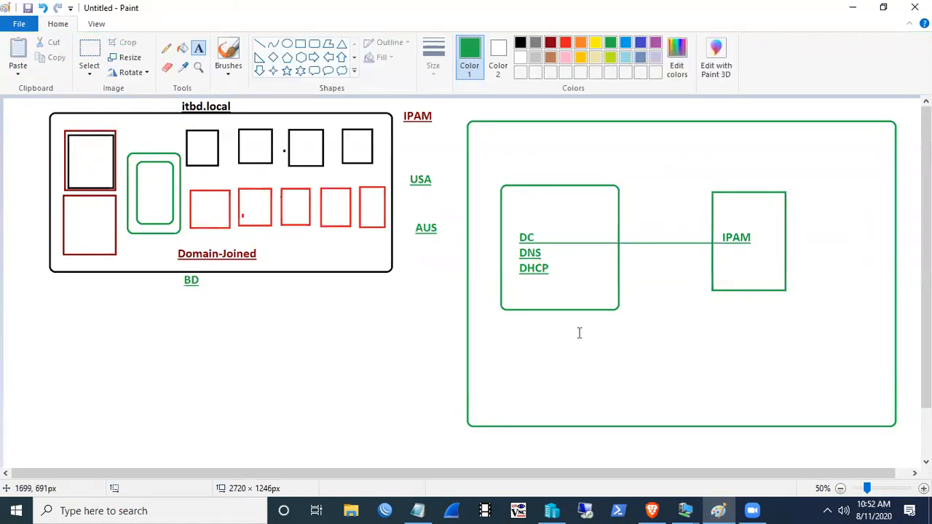
# - Add the addresses 10.1.1.1 and 10.1.1.2 on one line beneath the boxes
pyautogui.click(505, 324)
pyautogui.write('10.1.1.1 ')
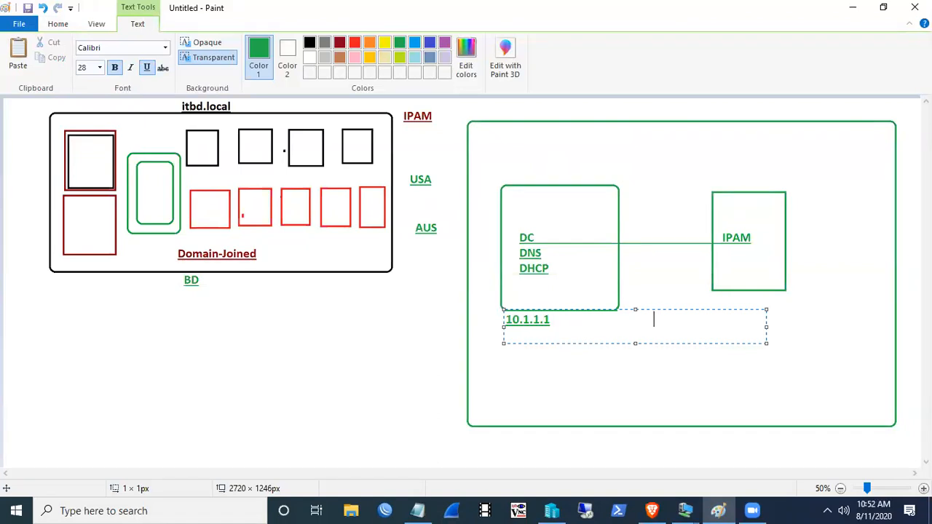
pyautogui.write('10.1.1.2')
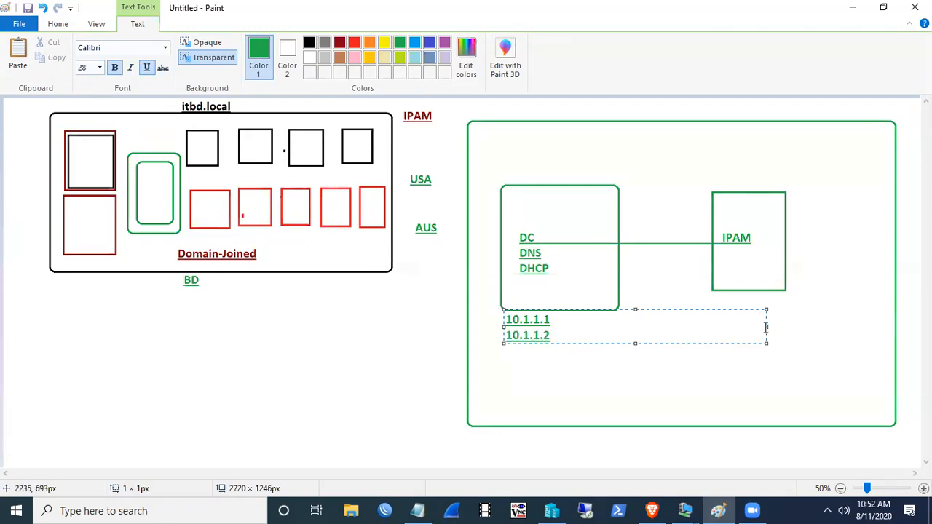
pyautogui.moveTo(766, 326); pyautogui.dragTo(855, 326)
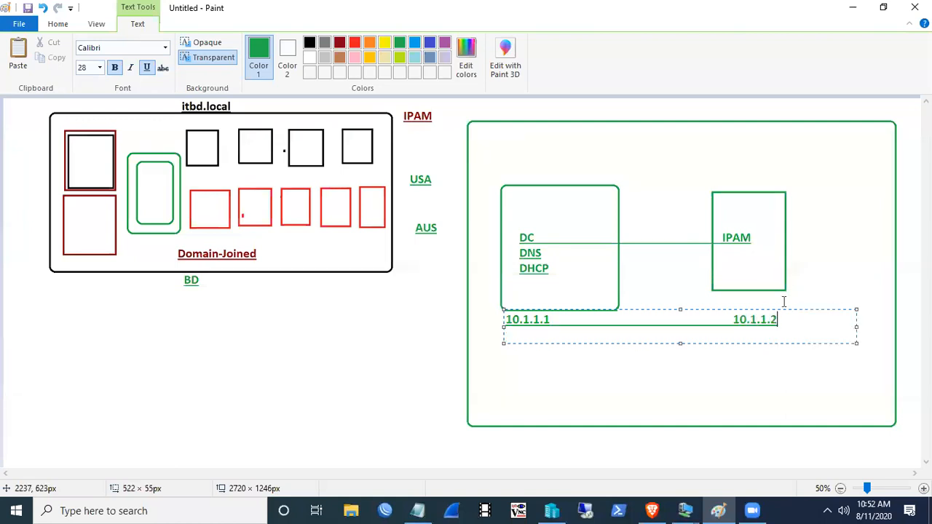
pyautogui.click(848, 209)
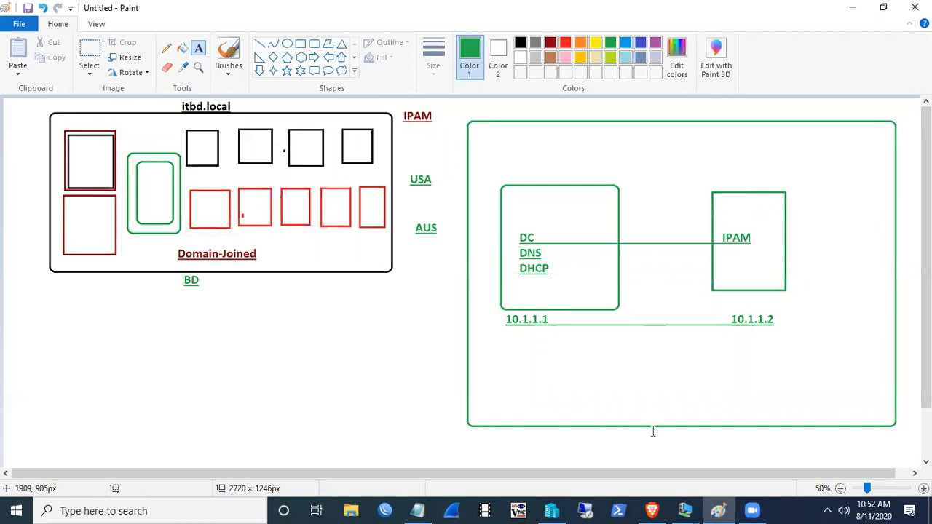
# - Sign in to the Main-DC VM with the admin password, view Local Server, then minimize it
pyautogui.moveTo(684, 509)
pyautogui.click(613, 449)
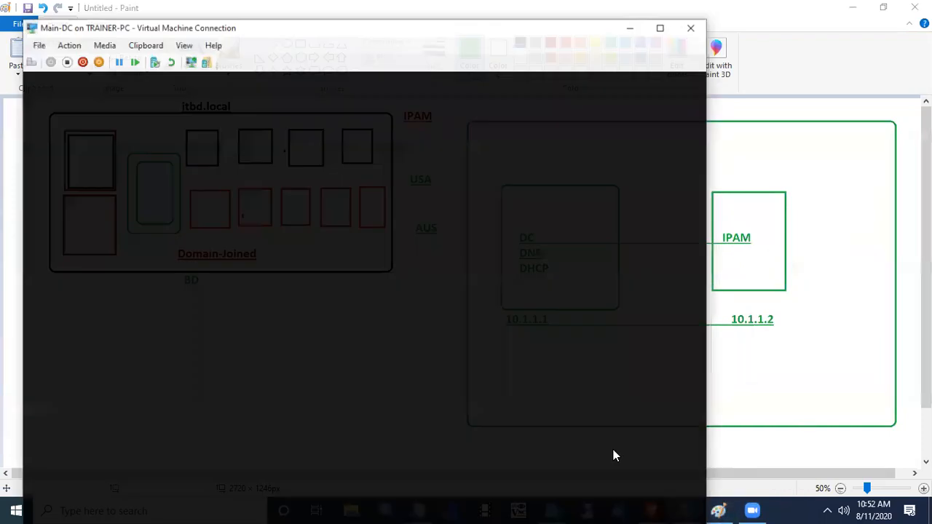
pyautogui.click(13, 49)
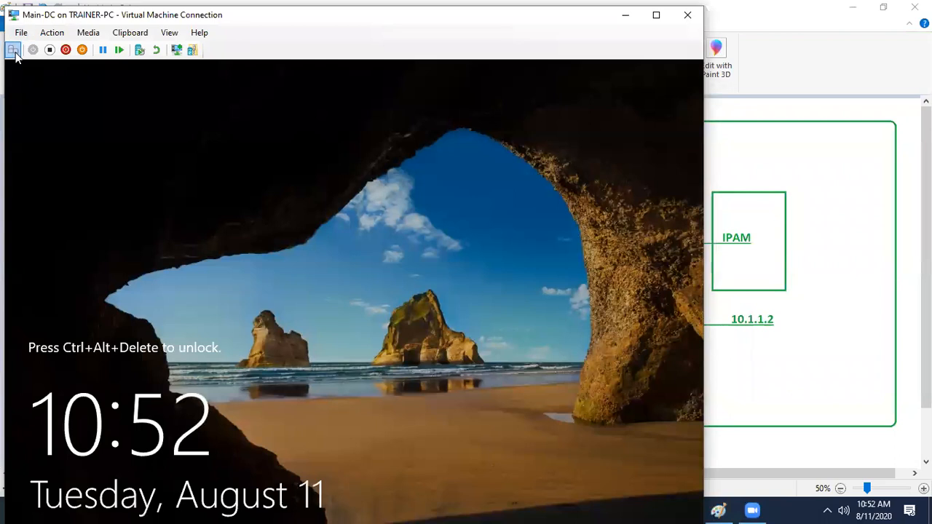
pyautogui.write('P')
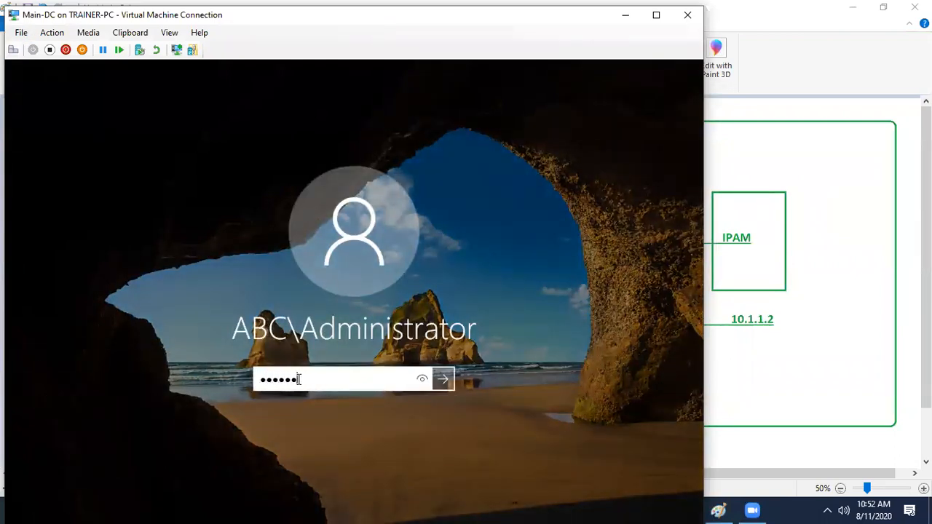
pyautogui.write('a$$w0rd')
pyautogui.press('Return')
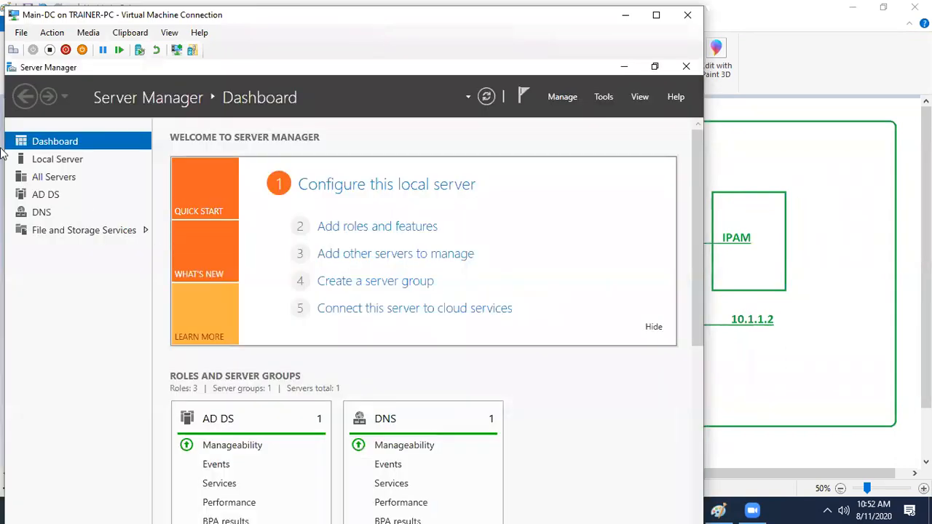
pyautogui.click(46, 162)
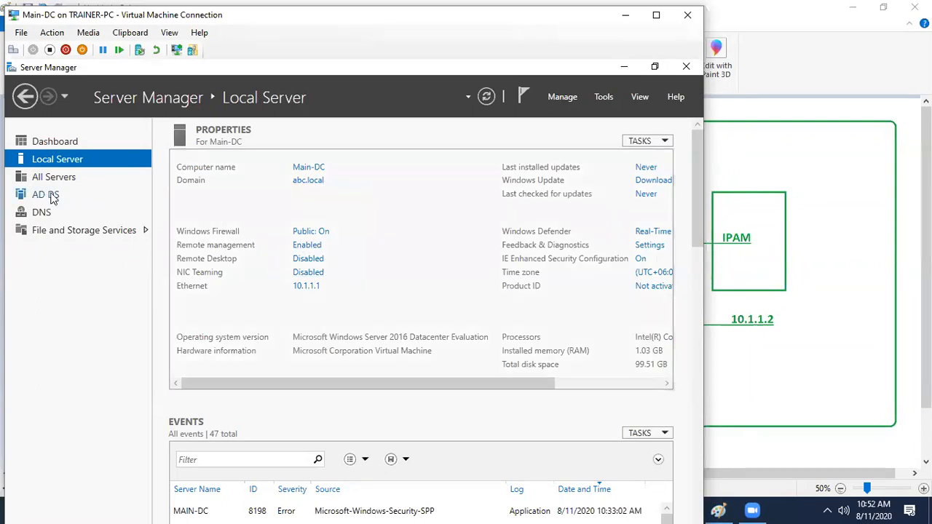
pyautogui.click(624, 15)
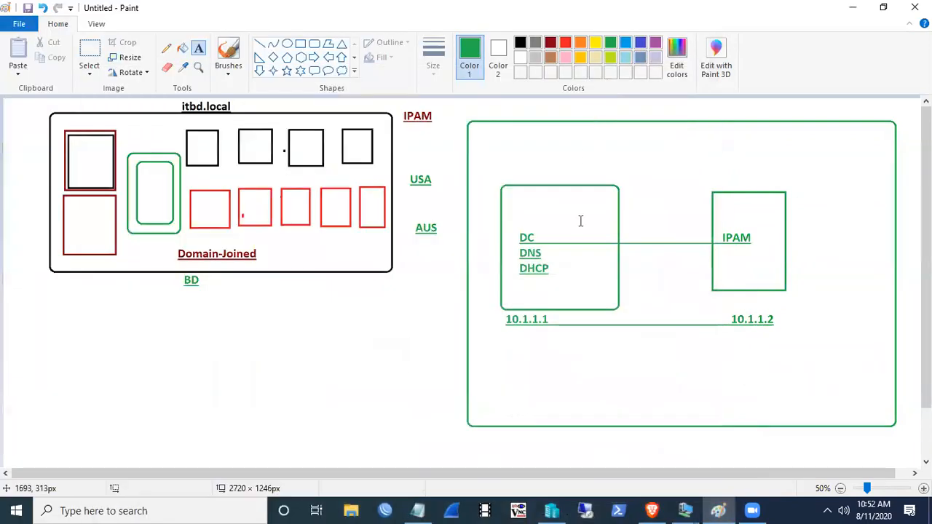
# - Sign in to the Member-1 VM, maximize Server Manager and show its Local Server properties
pyautogui.click(685, 510)
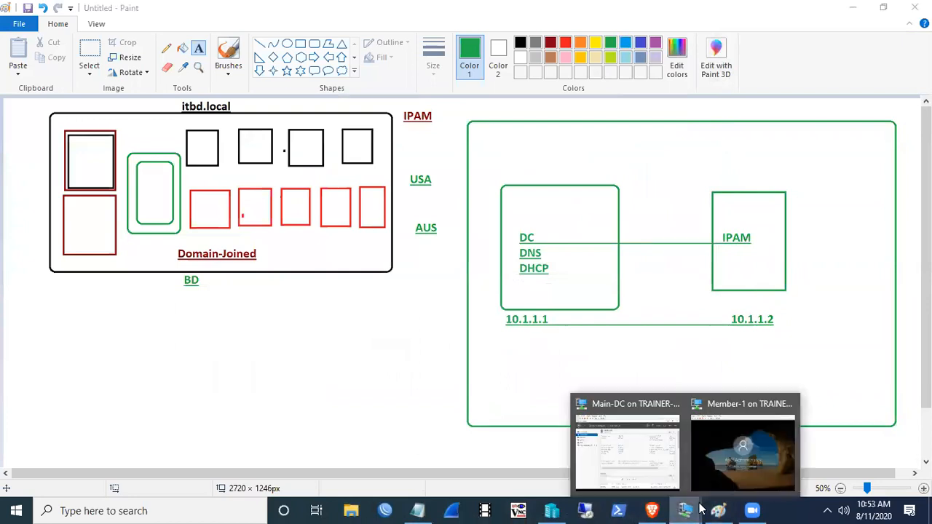
pyautogui.click(741, 439)
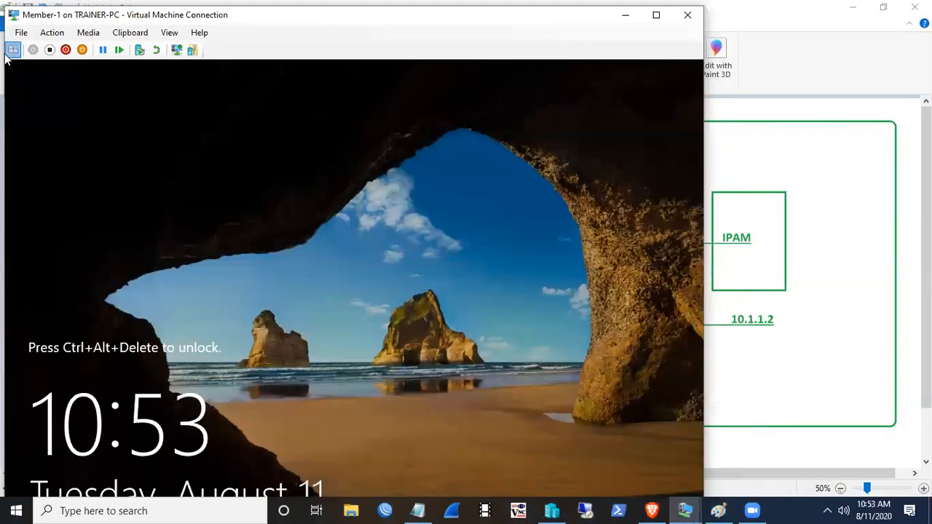
pyautogui.click(12, 49)
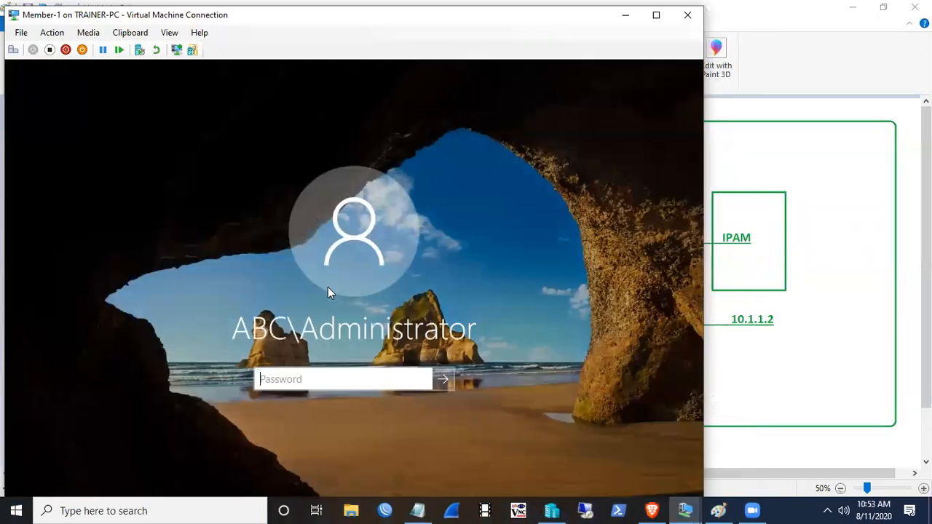
pyautogui.write('P')
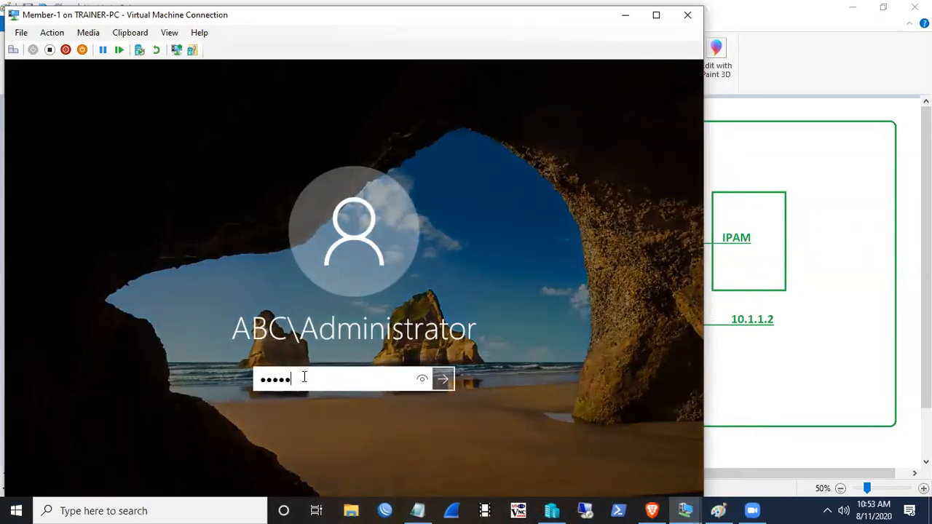
pyautogui.press('Return')
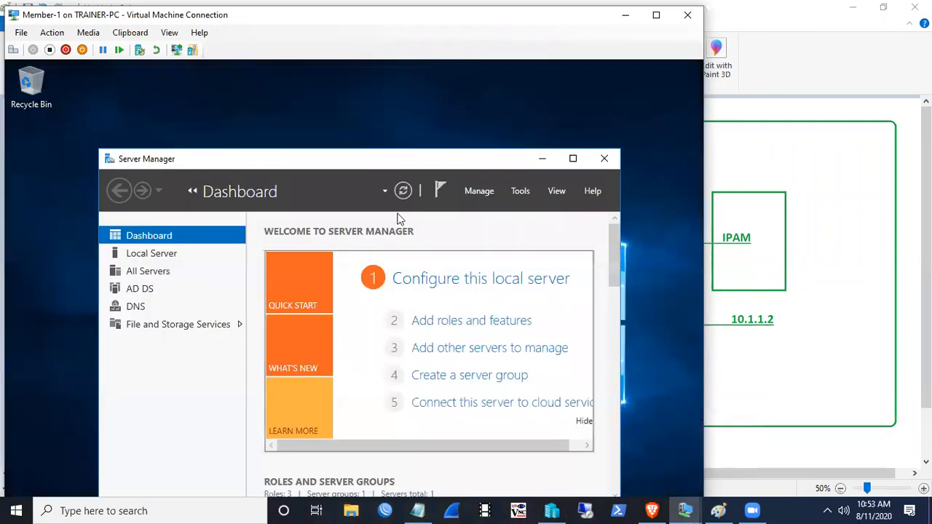
pyautogui.click(572, 158)
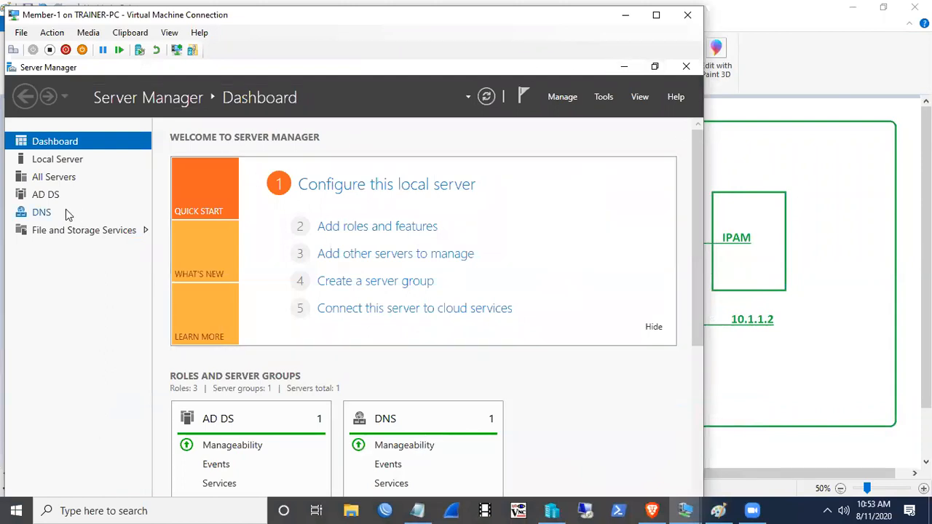
pyautogui.click(59, 160)
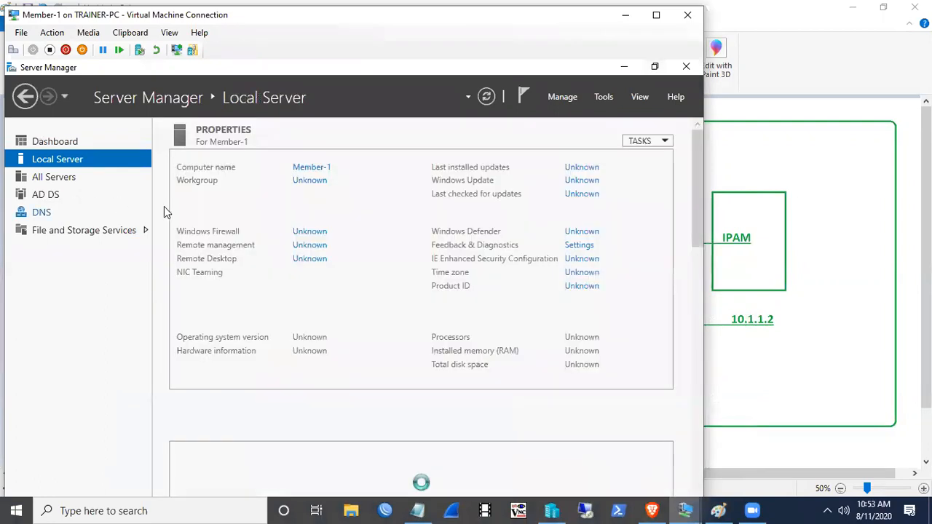
# - Launch Remove Roles and Features, uncheck Active Directory Domain Services and accept removing dependent features
pyautogui.click(566, 98)
pyautogui.click(576, 129)
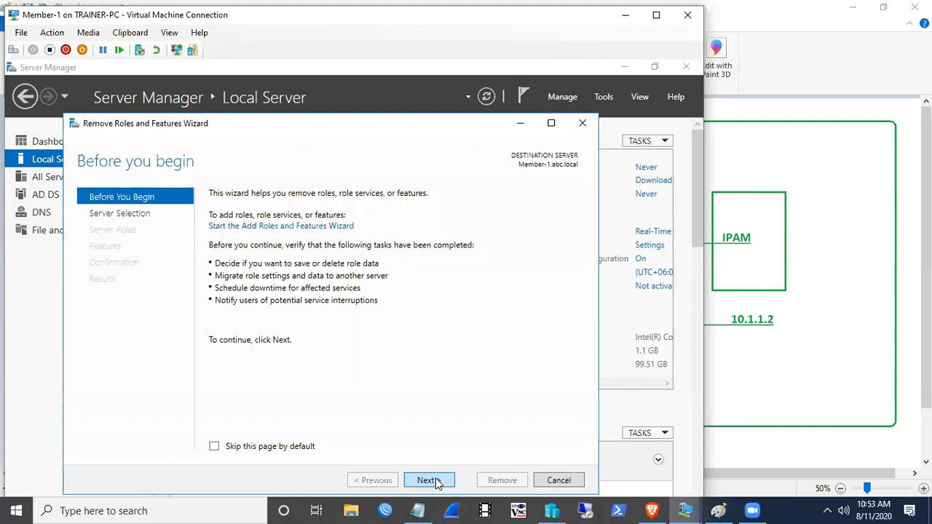
pyautogui.click(430, 480)
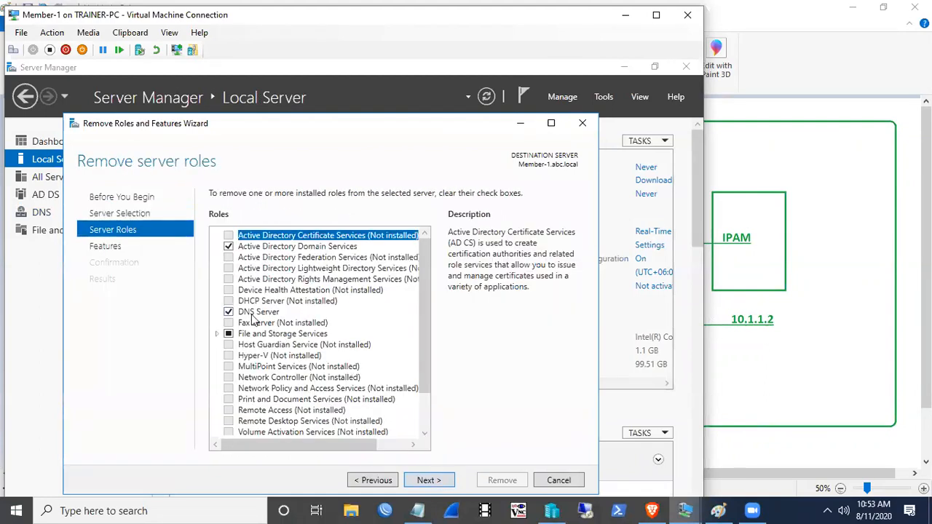
pyautogui.click(228, 246)
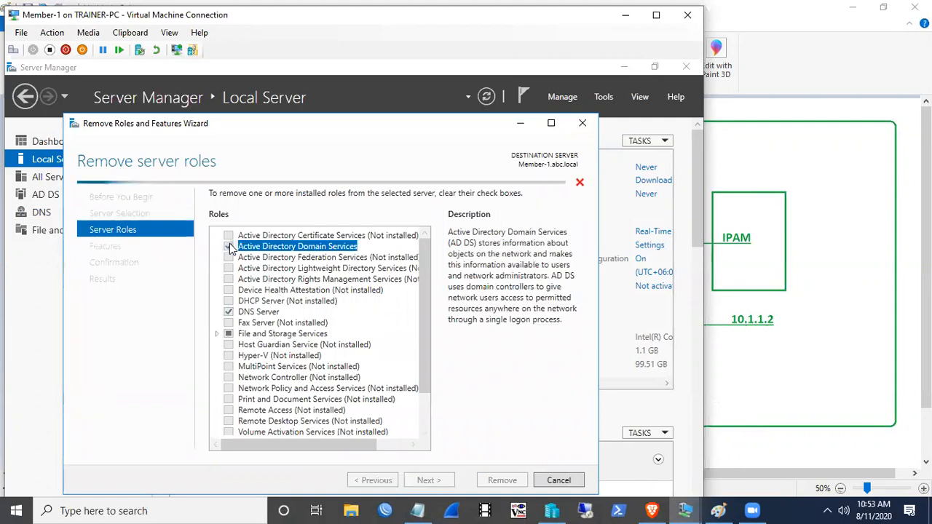
pyautogui.click(363, 428)
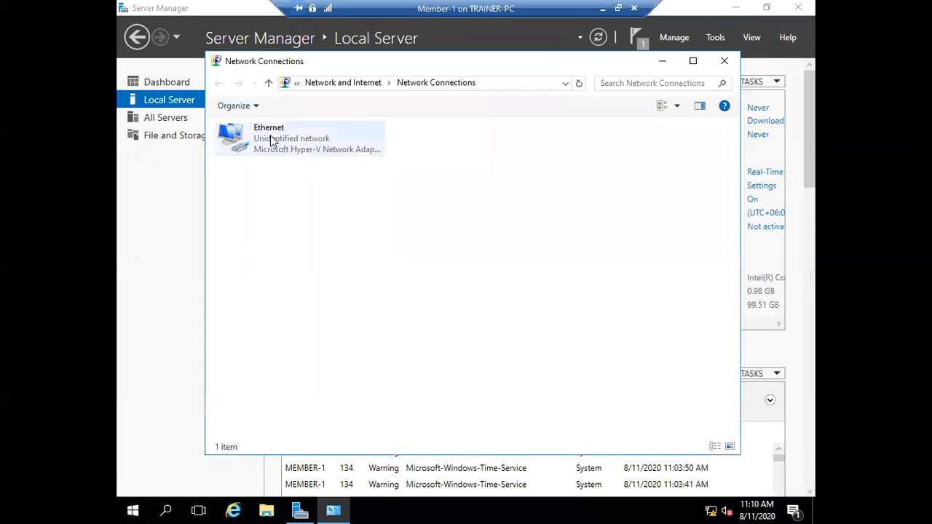
# - Reopen Network Connections and bring up the Ethernet adapter's status window
pyautogui.doubleClick(270, 136)
pyautogui.click(578, 116)
pyautogui.click(724, 60)
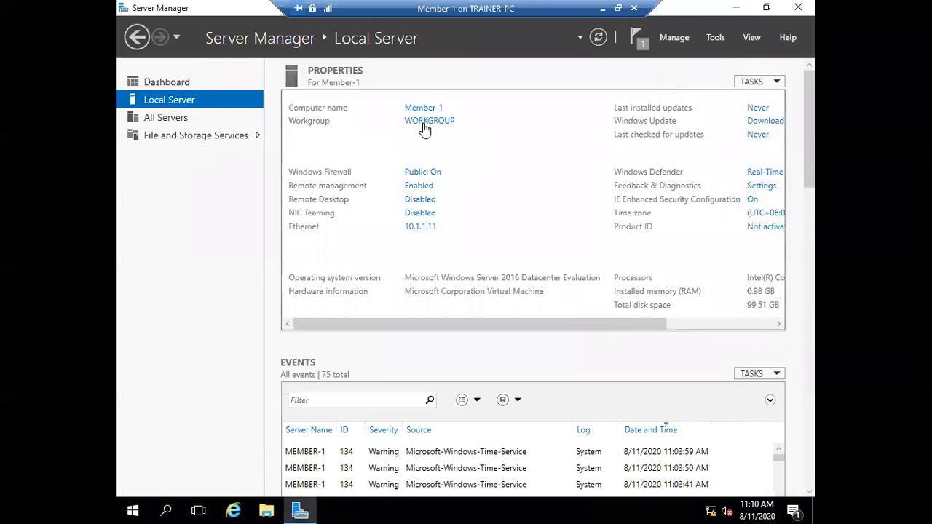
pyautogui.click(422, 227)
pyautogui.doubleClick(290, 152)
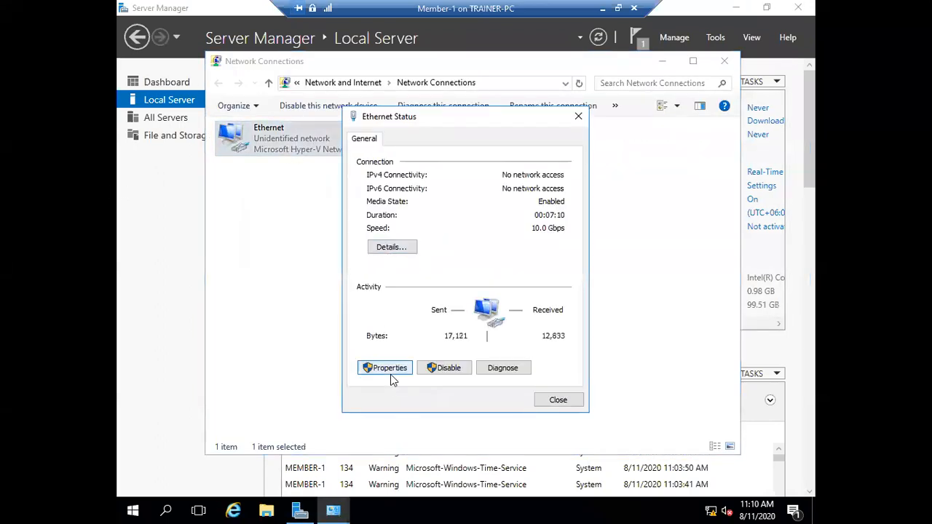
# - Confirm IPv4 is 10.1.1.11, mask 255.0.0.0, preferred DNS 10.1.1.1, then close all network windows
pyautogui.click(388, 368)
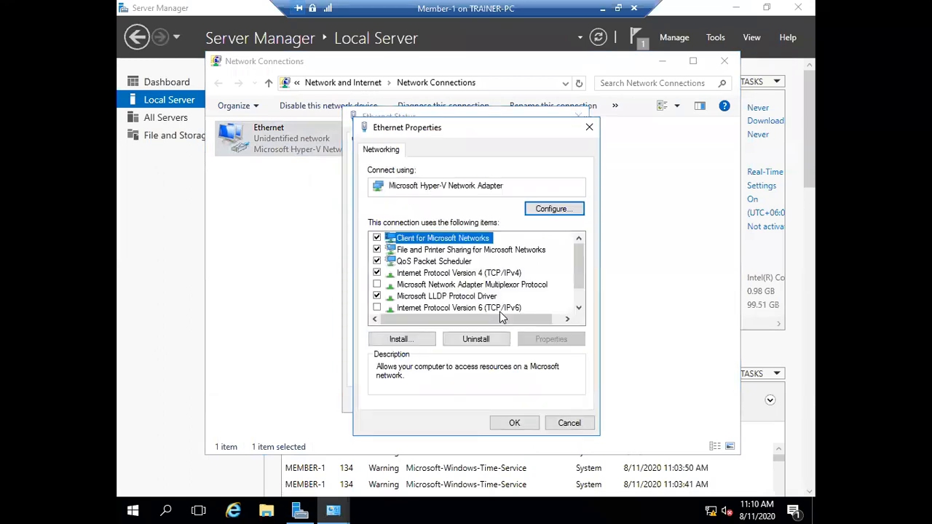
pyautogui.doubleClick(501, 275)
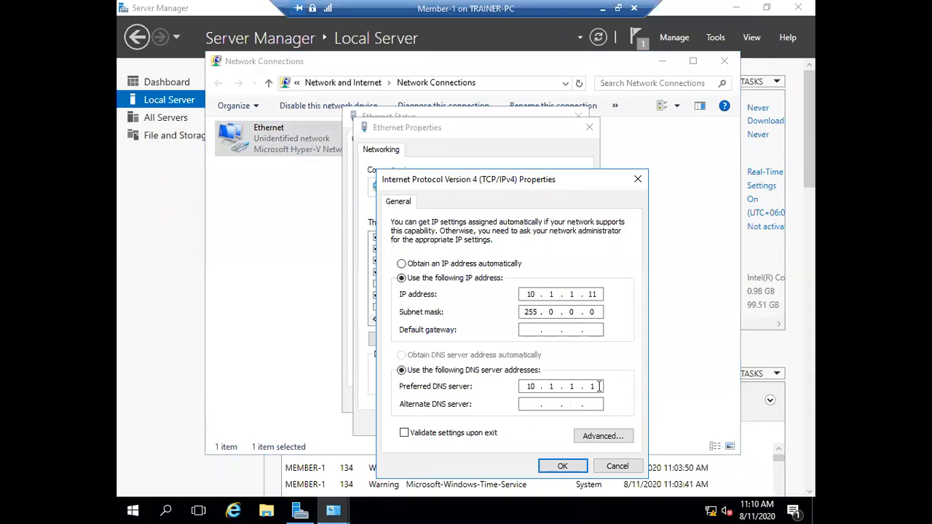
pyautogui.click(566, 468)
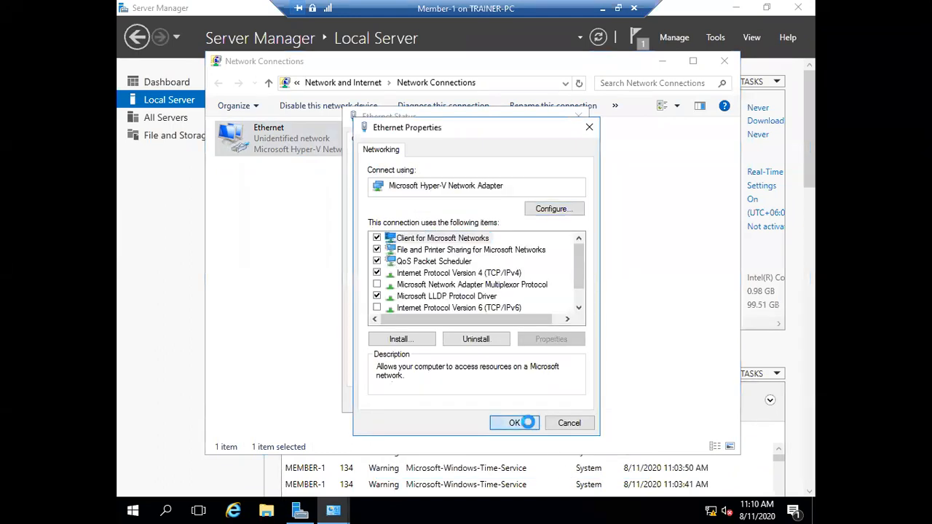
pyautogui.click(531, 420)
pyautogui.click(559, 402)
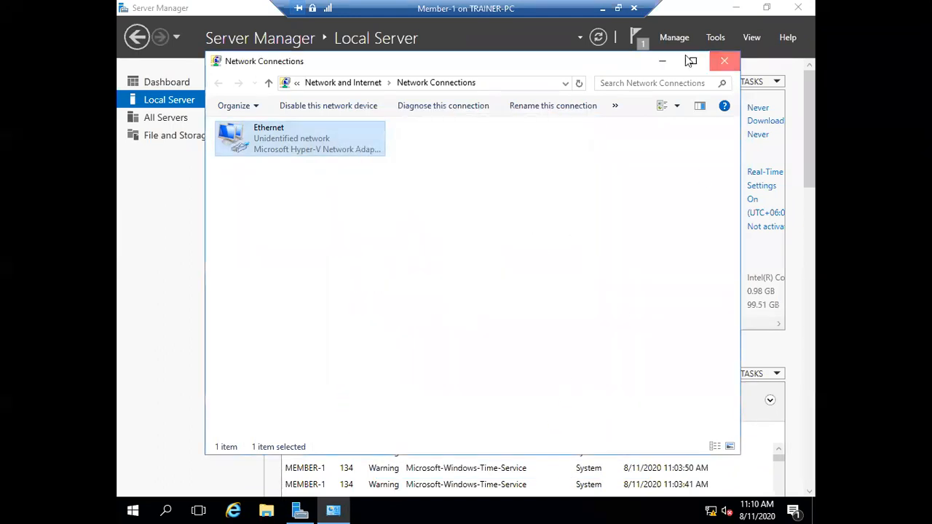
pyautogui.click(724, 61)
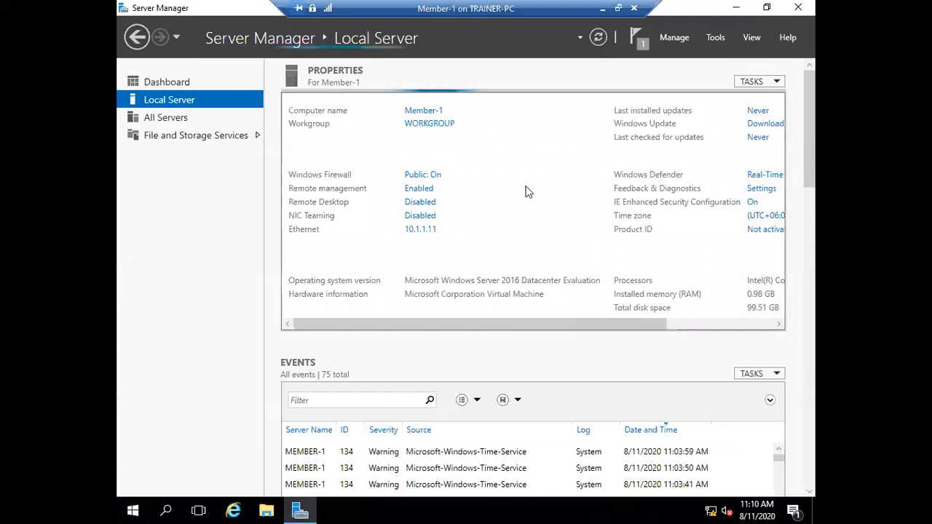
# - Join Member-1 to domain abc.local with domain administrator credentials and dismiss the account-exists error
pyautogui.click(423, 125)
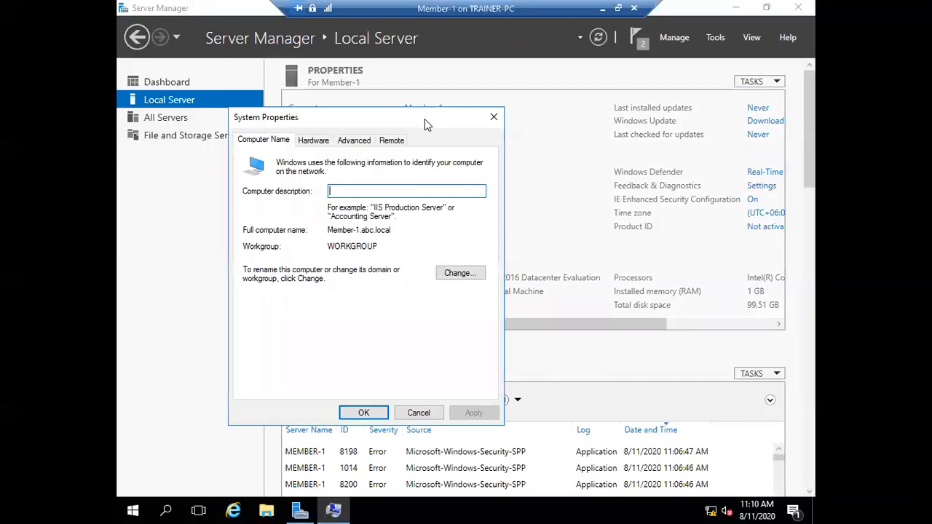
pyautogui.click(458, 274)
pyautogui.click(257, 301)
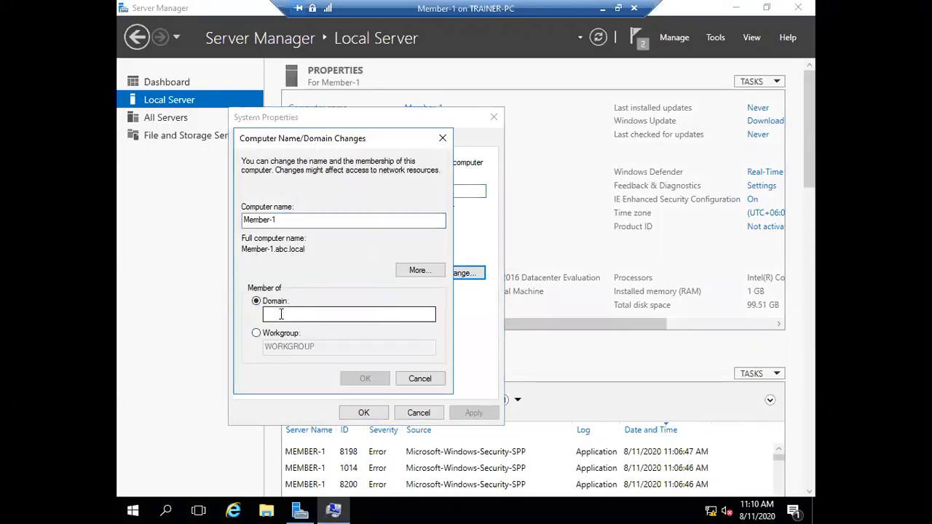
pyautogui.click(290, 318)
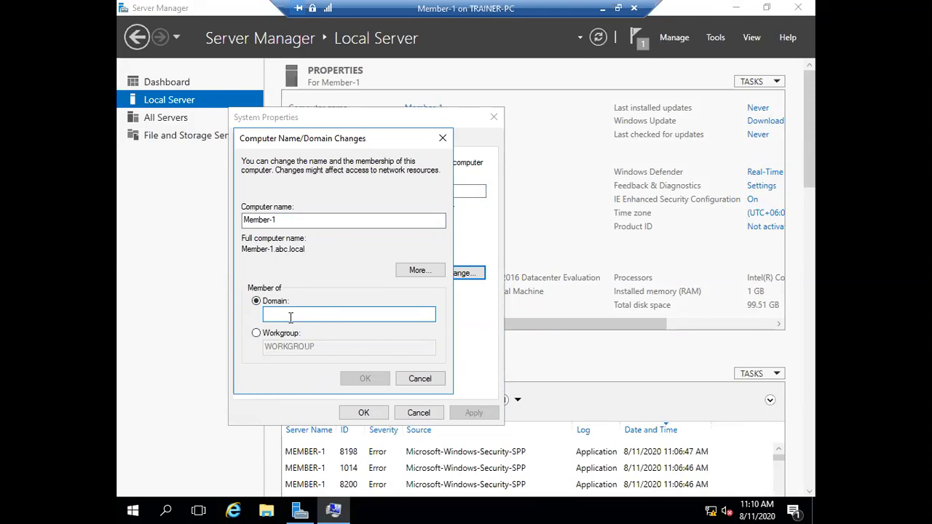
pyautogui.write('abc.local')
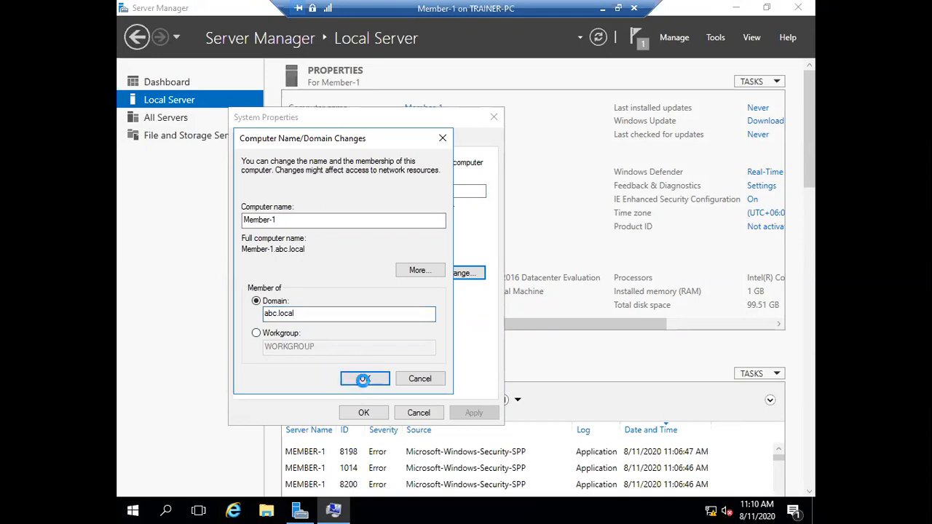
pyautogui.write('administrator@')
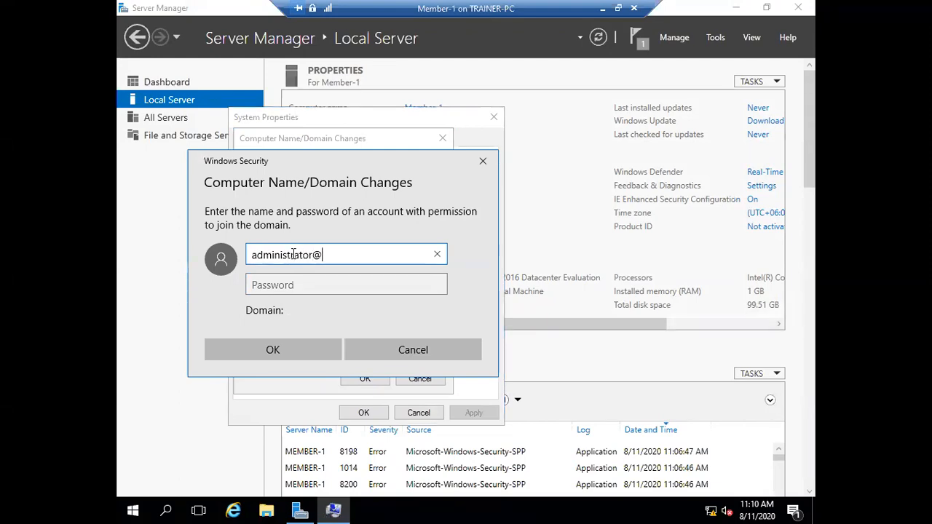
pyautogui.write('abc.local')
pyautogui.press('Tab')
pyautogui.write('••••••••')
pyautogui.press('Return')
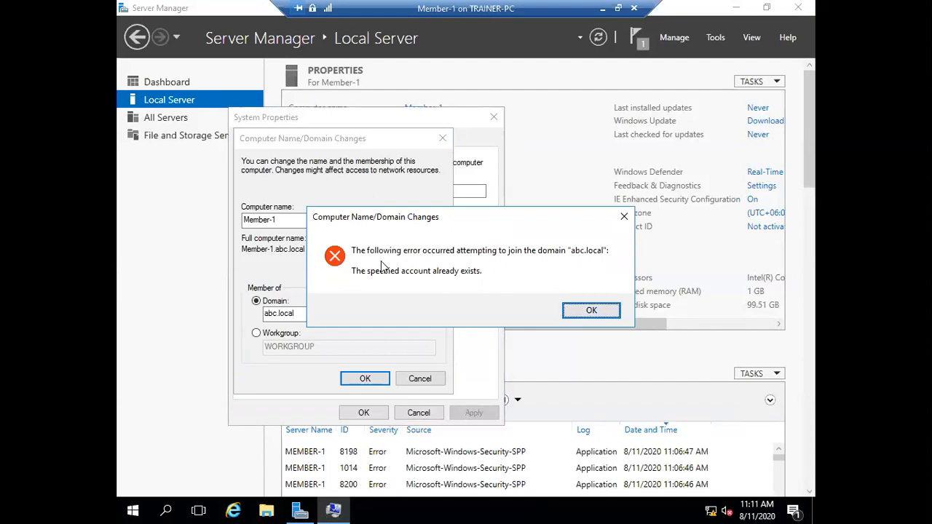
pyautogui.click(581, 308)
# - On Main-DC, open Active Directory Users and Computers and view abc.local's Domain Controllers
pyautogui.click(602, 8)
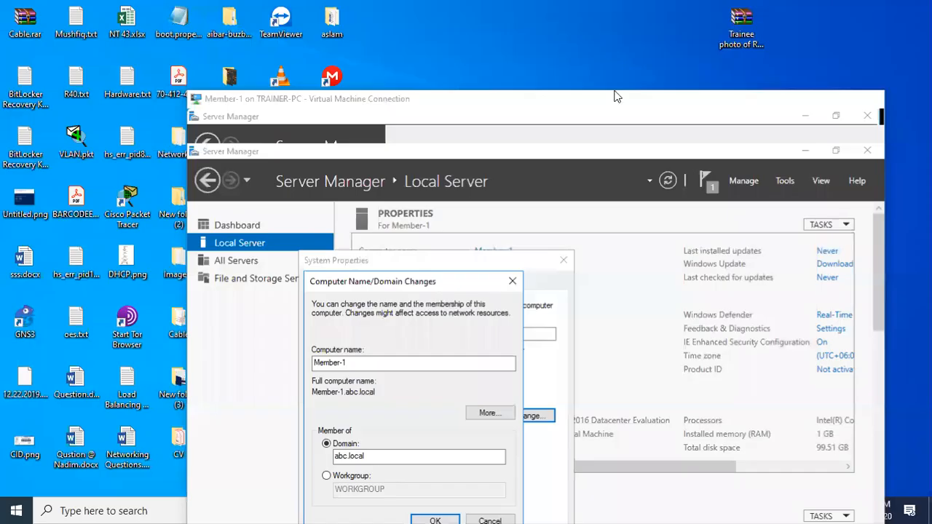
pyautogui.moveTo(685, 510)
pyautogui.click(634, 459)
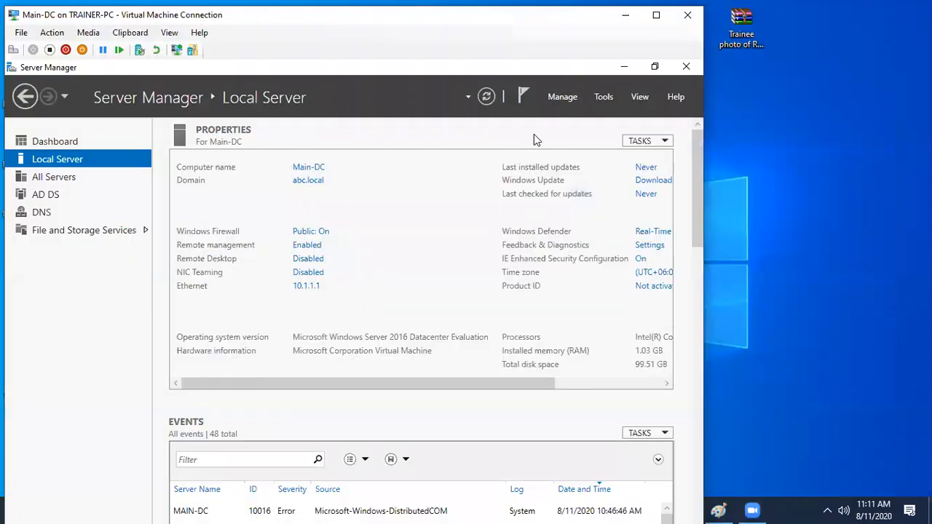
pyautogui.click(604, 97)
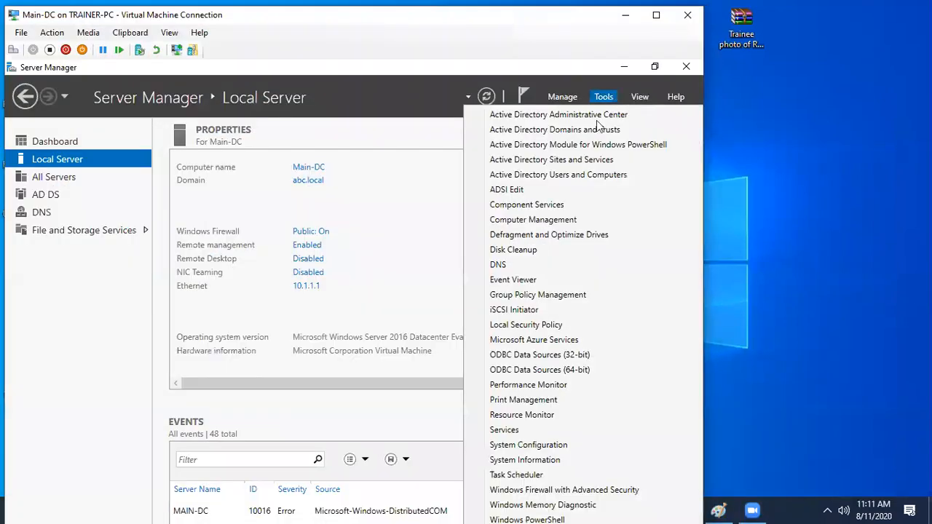
pyautogui.click(569, 176)
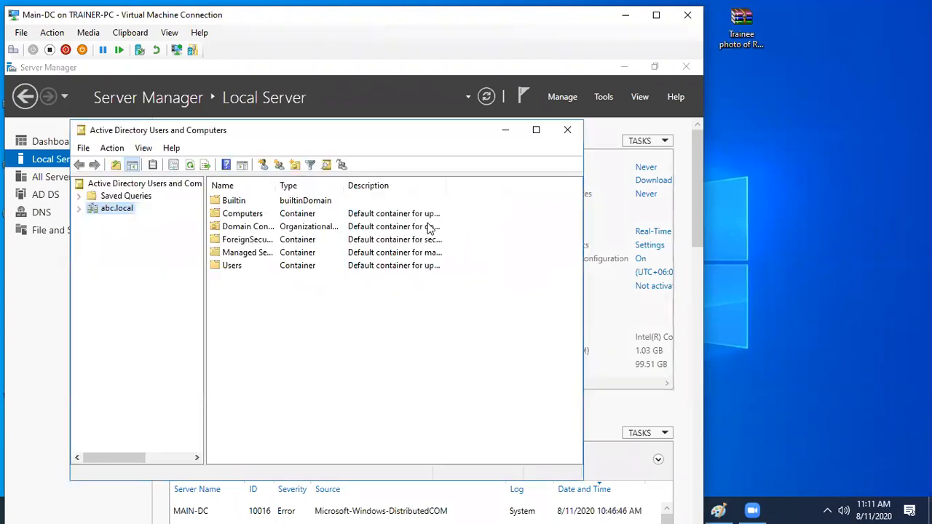
pyautogui.doubleClick(240, 213)
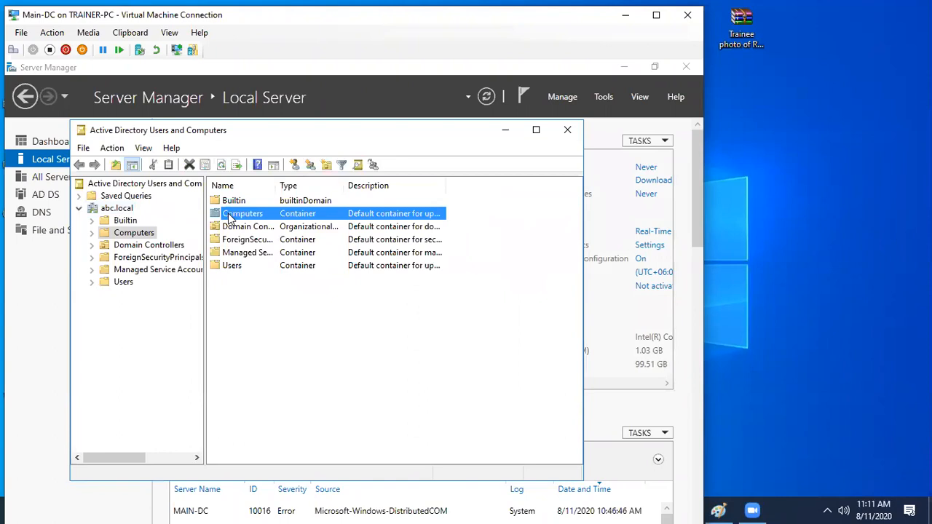
pyautogui.click(156, 244)
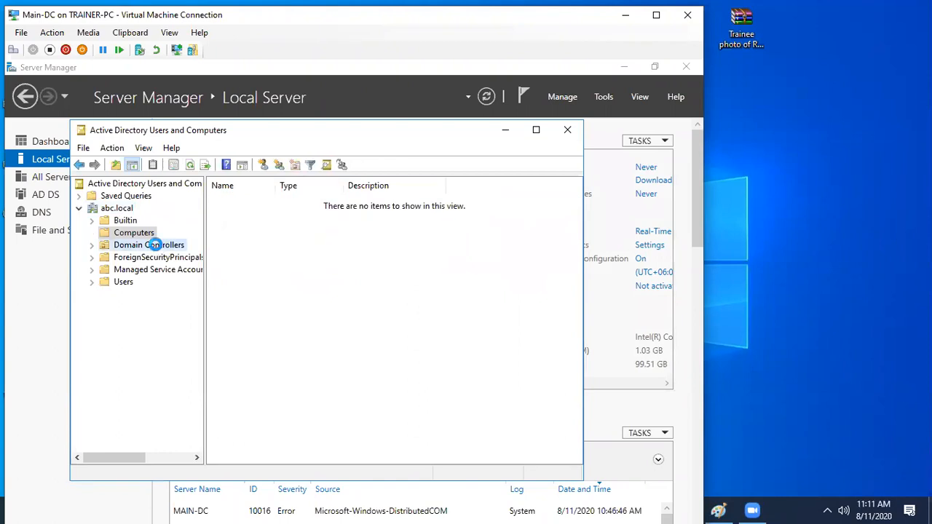
# - Force-delete the offline MEMBER-1 domain controller, moving the naming master role to Main-DC
pyautogui.click(242, 215)
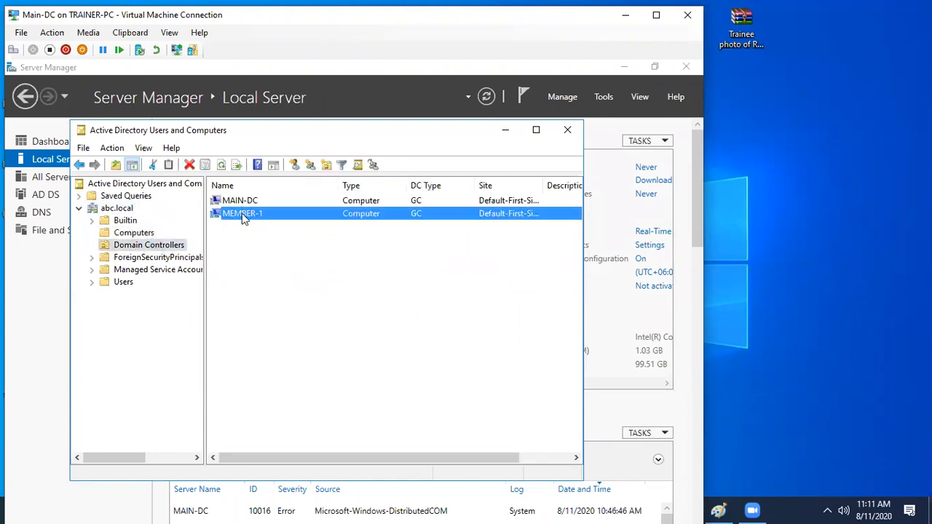
pyautogui.rightClick(244, 216)
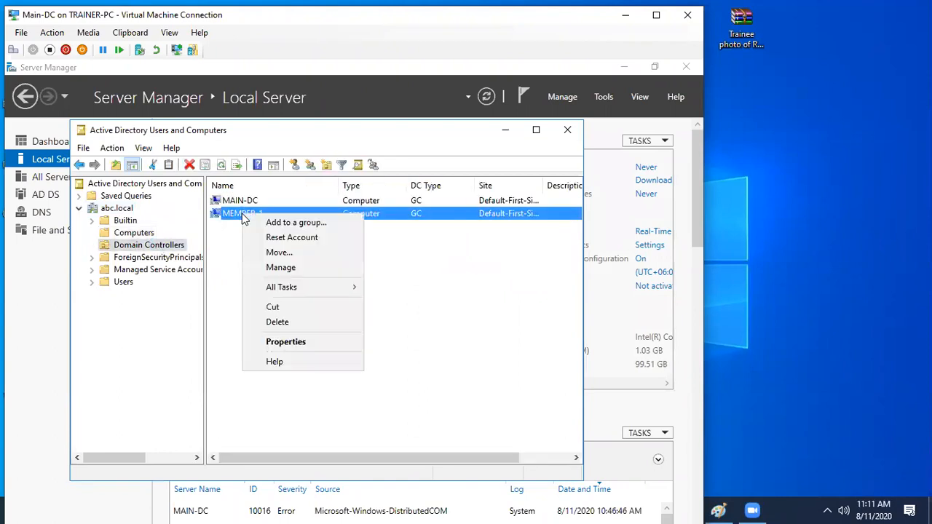
pyautogui.click(277, 322)
pyautogui.click(402, 366)
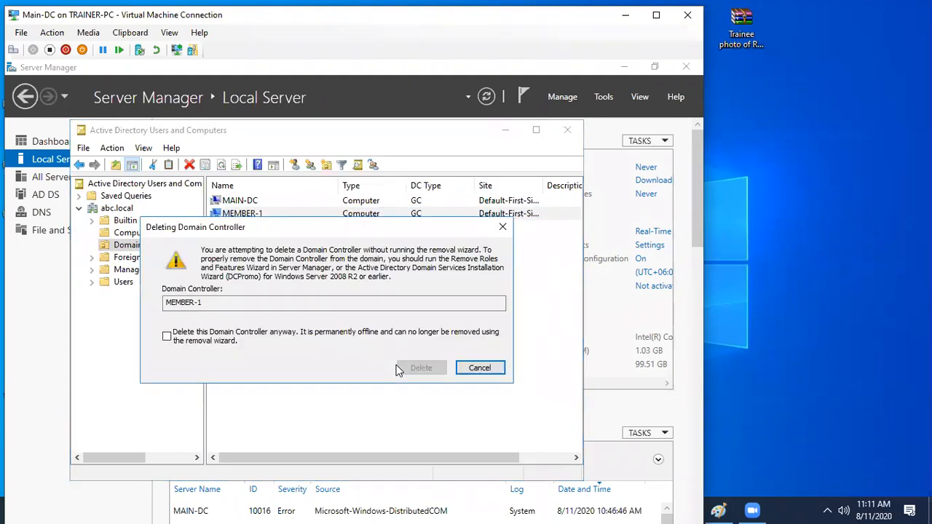
pyautogui.click(172, 337)
pyautogui.click(416, 368)
pyautogui.click(401, 373)
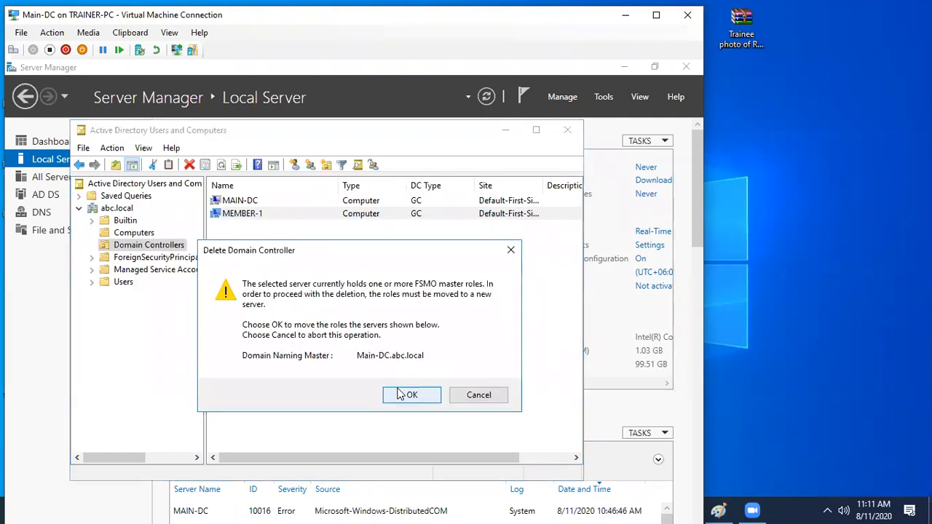
pyautogui.click(405, 394)
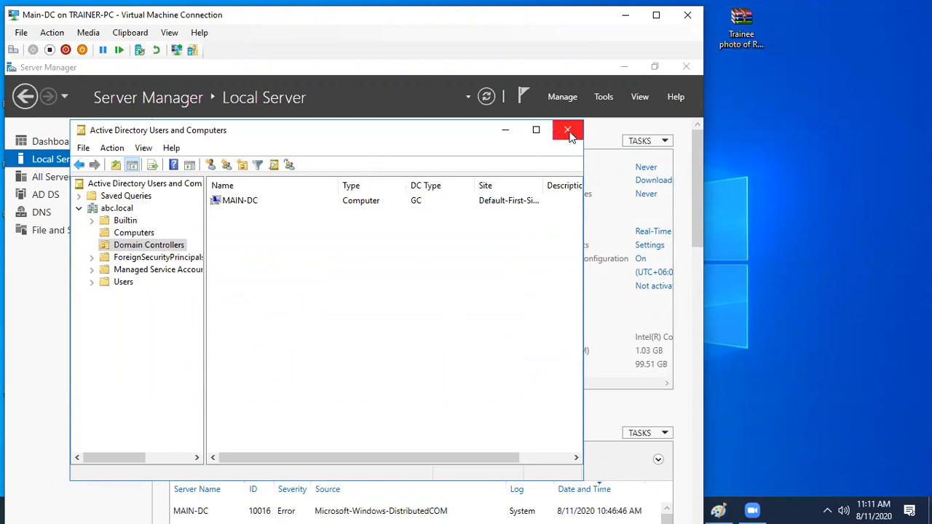
# - Refresh the Domain Controllers list to confirm only MAIN-DC remains, then close the console
pyautogui.rightClick(360, 306)
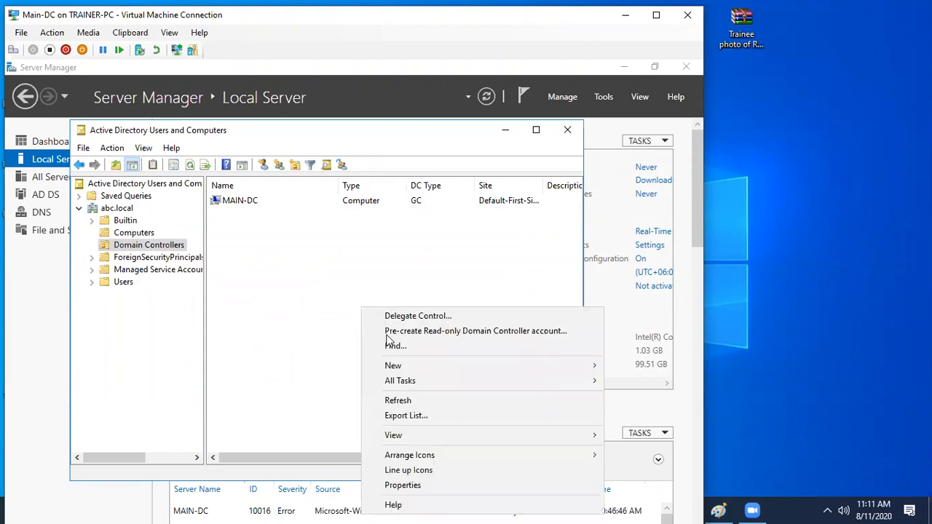
pyautogui.click(394, 404)
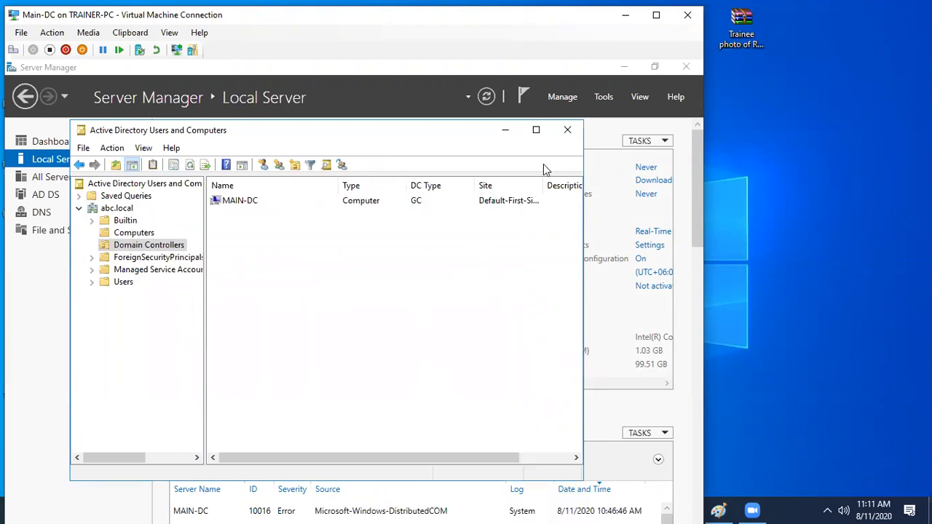
pyautogui.click(567, 129)
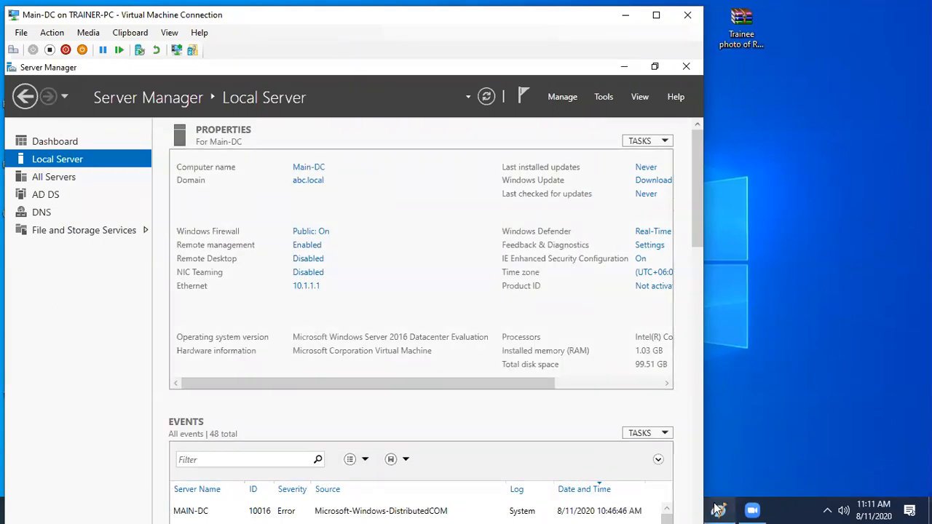
# - On Member-1, confirm joining abc.local using the domain administrator account and password
pyautogui.click(625, 15)
pyautogui.moveTo(684, 510)
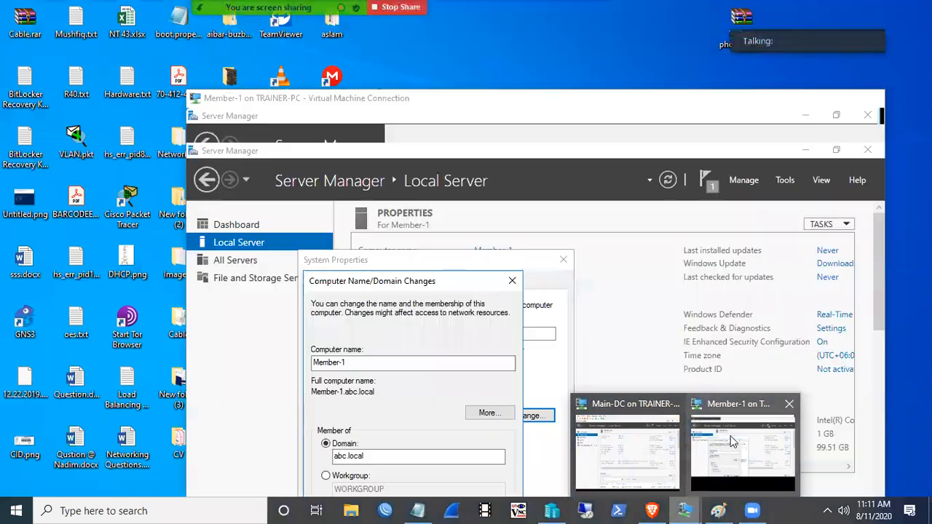
pyautogui.click(732, 442)
pyautogui.click(365, 378)
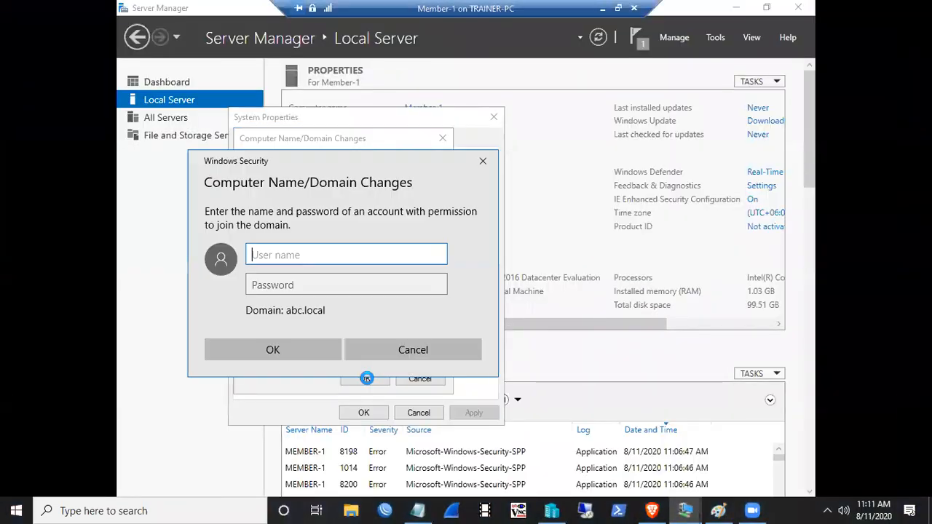
pyautogui.write('admi')
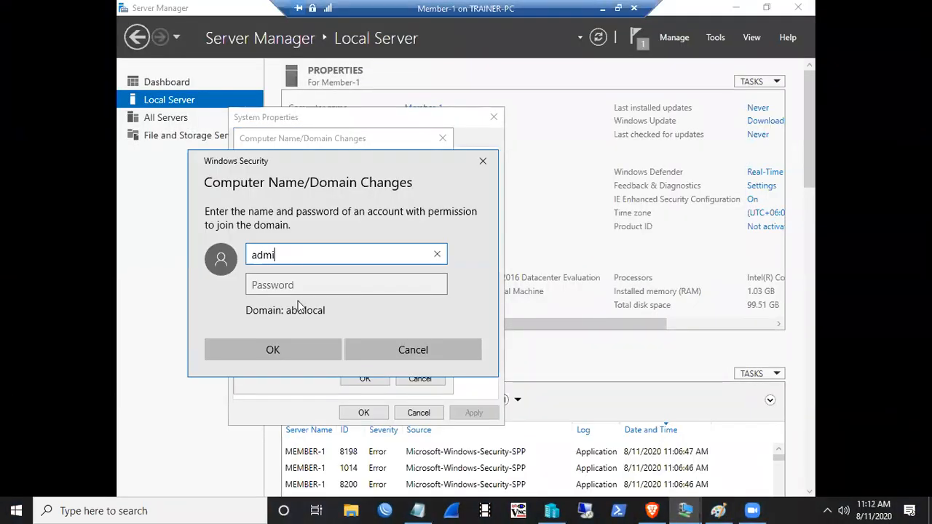
pyautogui.write('nistrator')
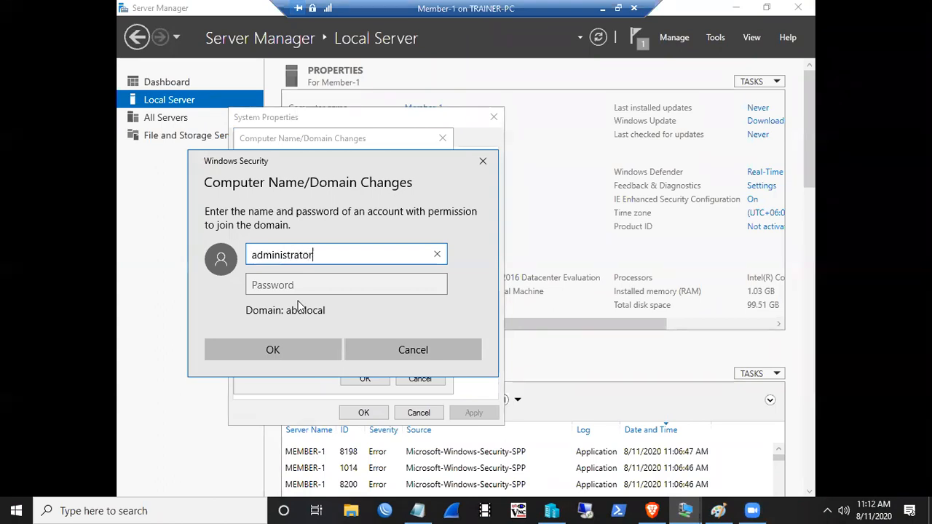
pyautogui.write('@abc.local')
pyautogui.press('Tab')
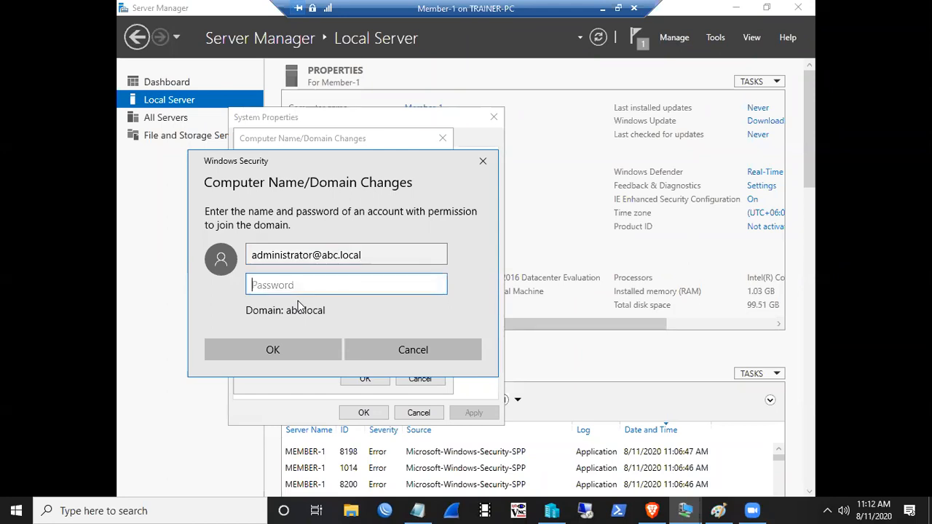
pyautogui.write('Pa$$w0rd')
pyautogui.press('Return')
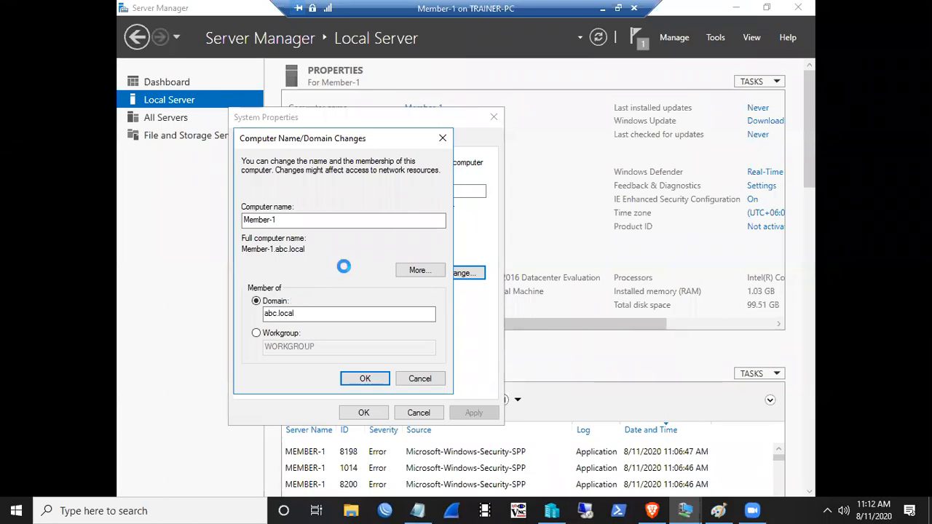
# - Acknowledge the domain welcome and restart notices, then restart Member-1 immediately
pyautogui.click(502, 300)
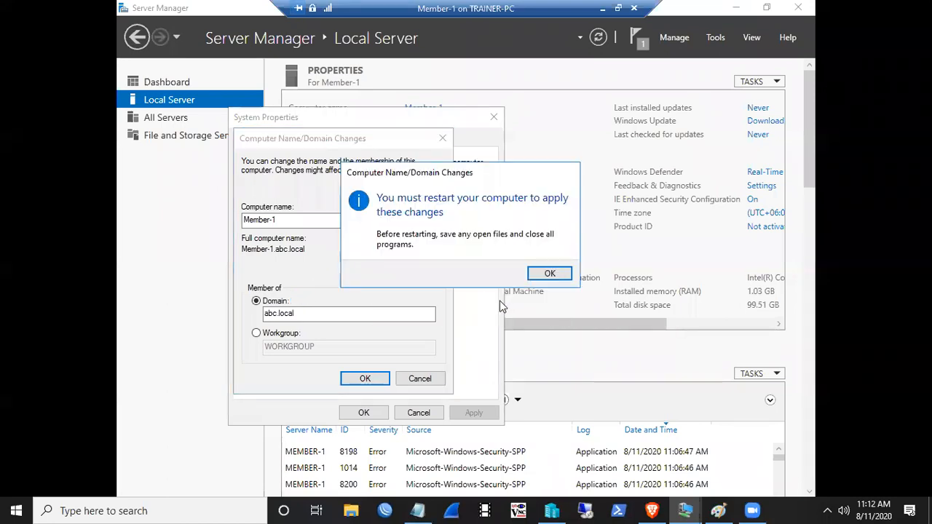
pyautogui.click(547, 272)
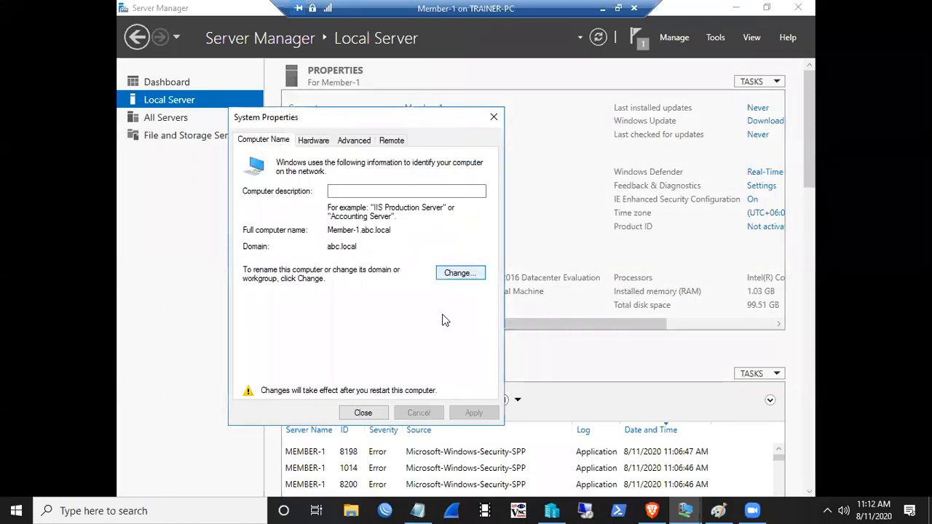
pyautogui.click(362, 413)
pyautogui.click(460, 271)
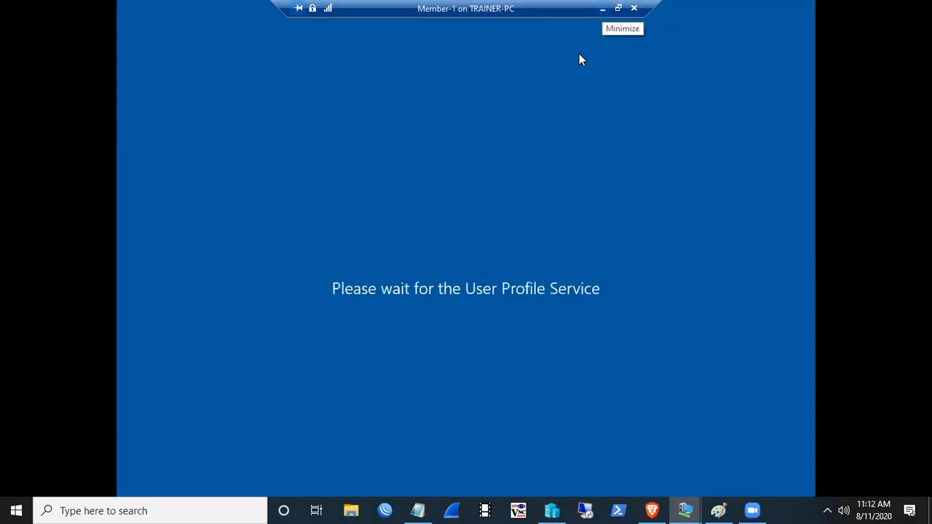
pyautogui.click(602, 8)
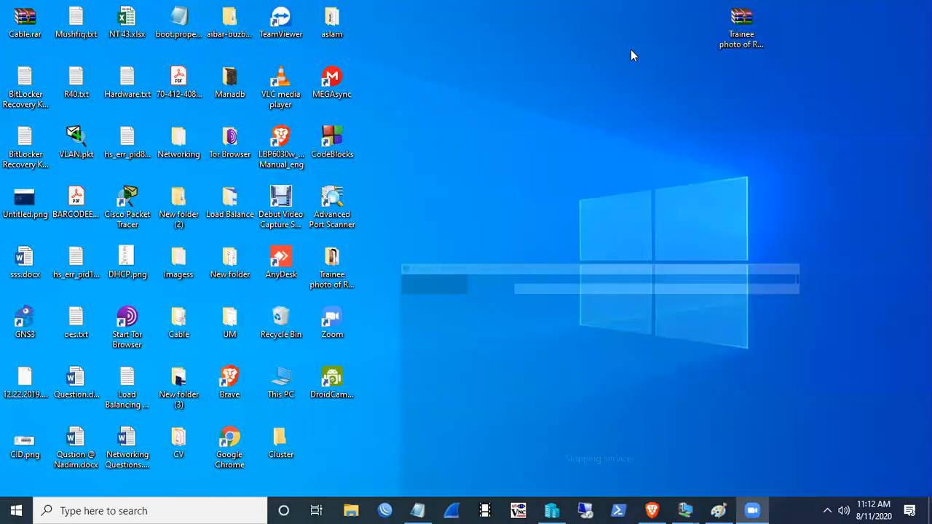
# - Bring the Main-DC session full-screen and start a role-based installation targeting Main-DC
pyautogui.moveTo(685, 511)
pyautogui.click(616, 429)
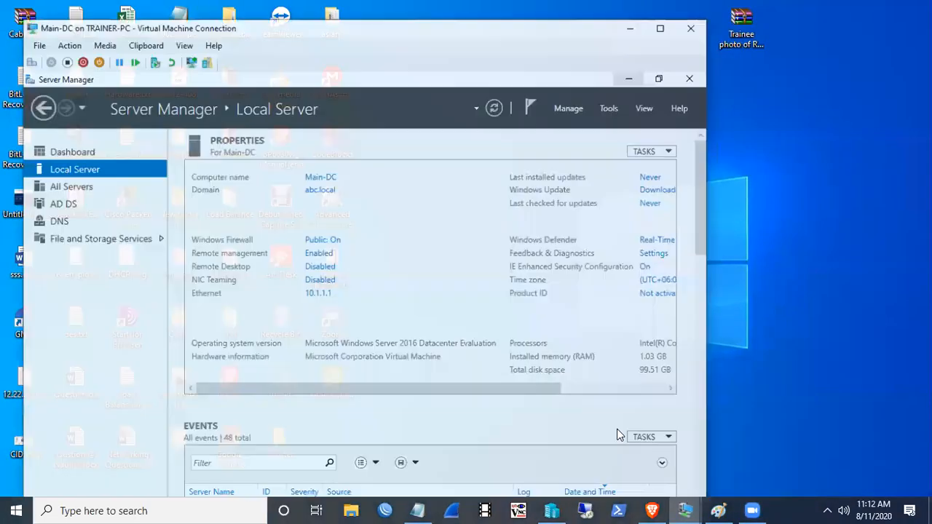
pyautogui.click(656, 15)
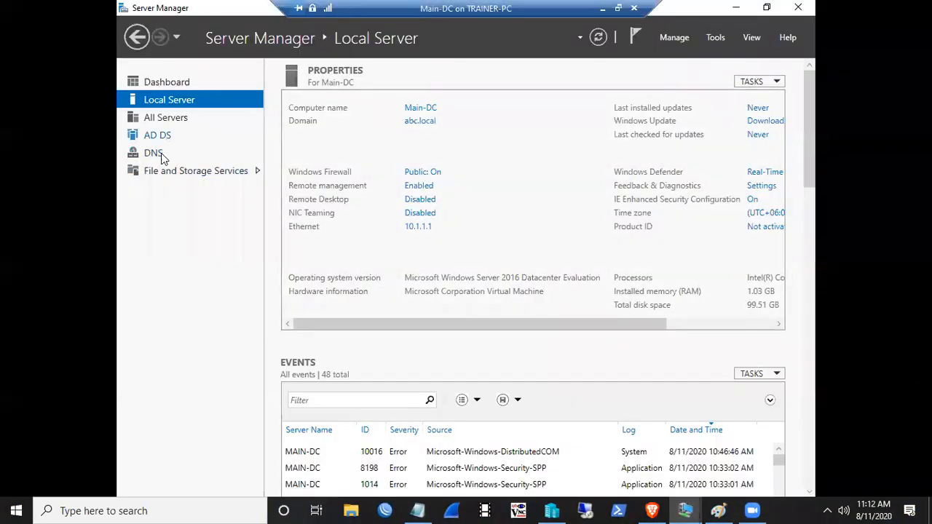
pyautogui.click(673, 40)
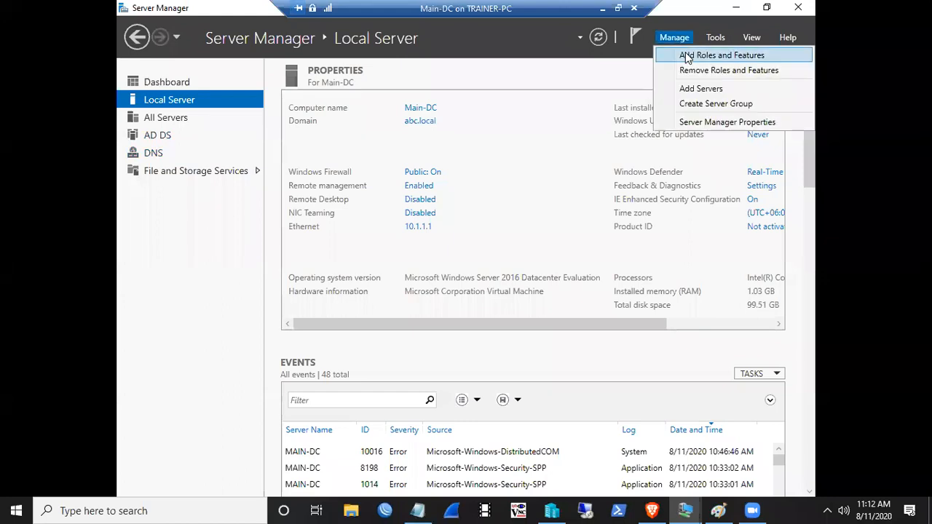
pyautogui.click(685, 52)
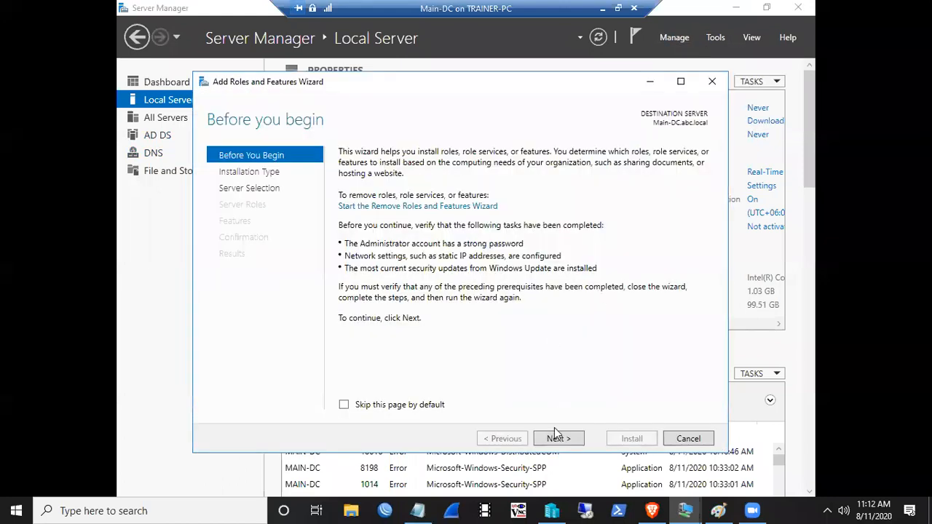
pyautogui.click(558, 439)
pyautogui.click(557, 439)
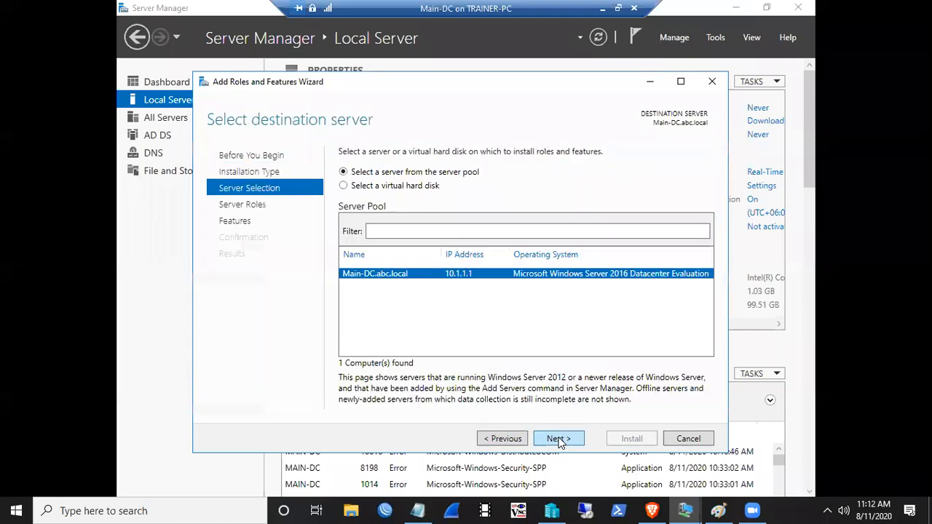
pyautogui.click(557, 439)
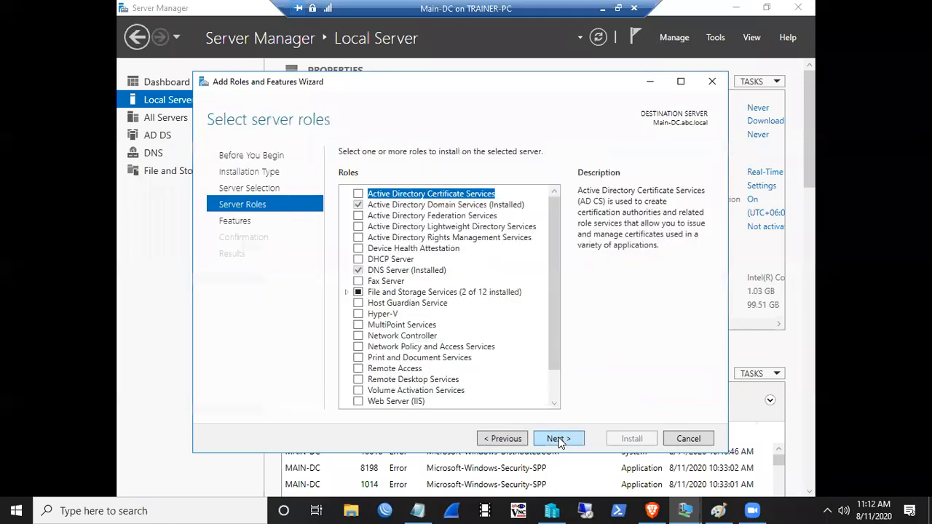
# - Select DHCP Server with its required features and reach confirmation with automatic restart ticked
pyautogui.click(358, 261)
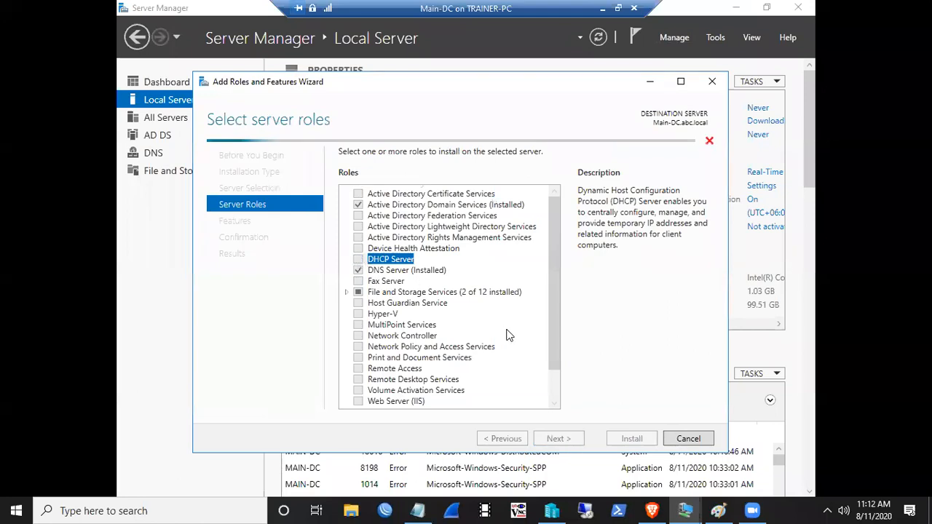
pyautogui.click(500, 377)
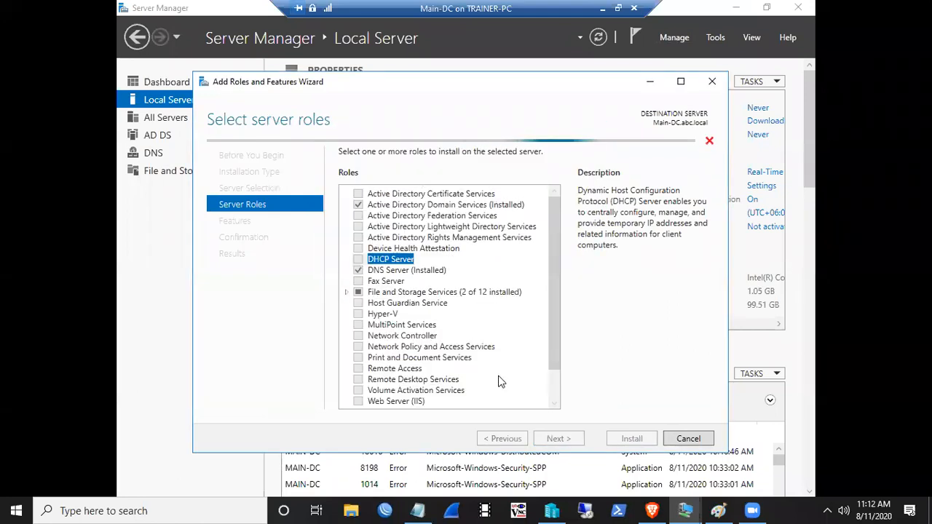
pyautogui.click(555, 439)
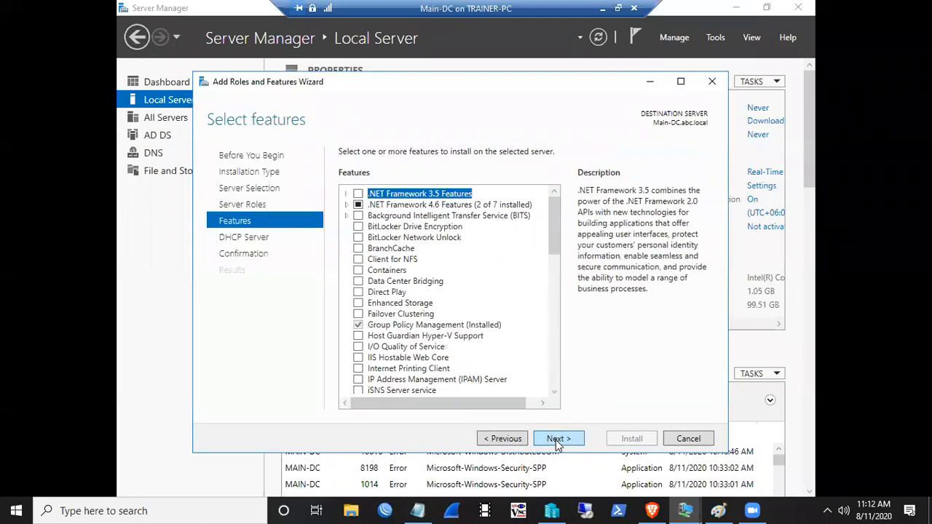
pyautogui.click(555, 440)
pyautogui.click(555, 439)
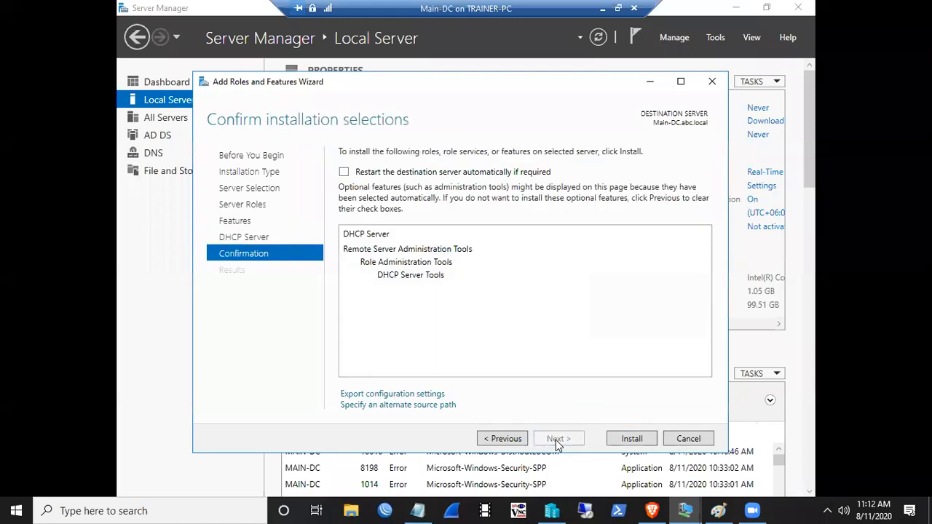
pyautogui.click(344, 171)
# - Install DHCP Server allowing automatic restarts, then commit its post-install AD authorization
pyautogui.click(509, 303)
pyautogui.click(628, 442)
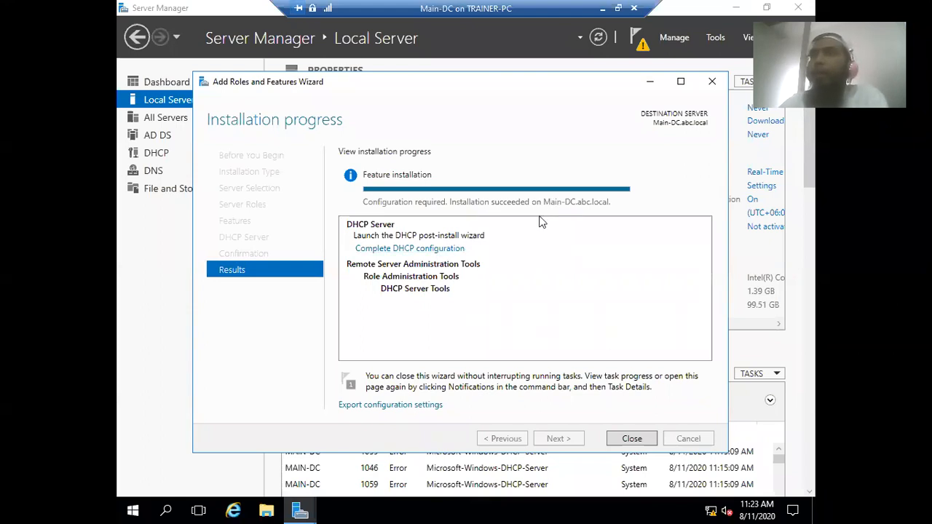
pyautogui.click(422, 251)
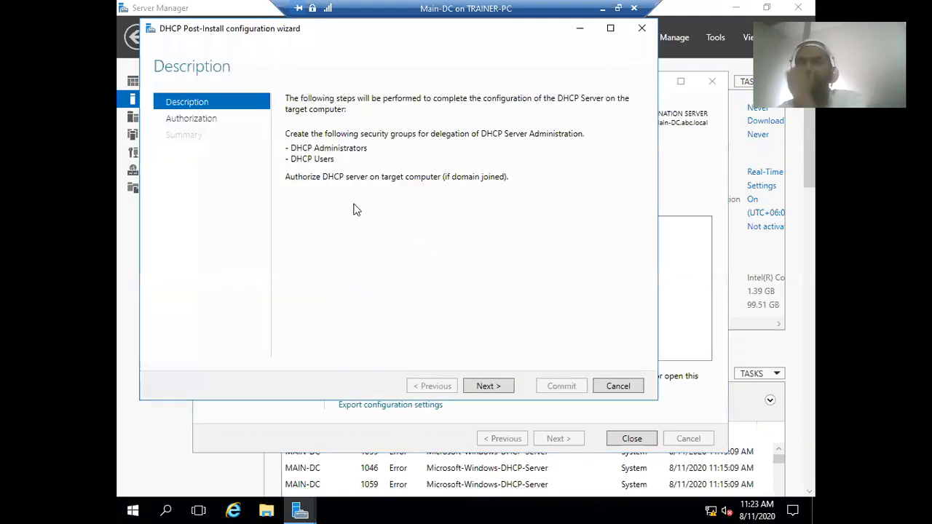
pyautogui.click(488, 386)
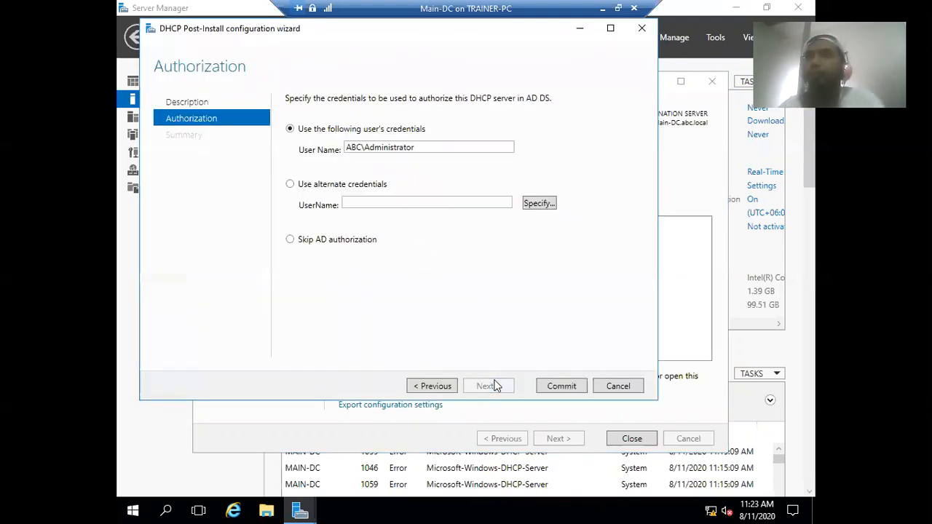
pyautogui.click(561, 386)
pyautogui.click(561, 386)
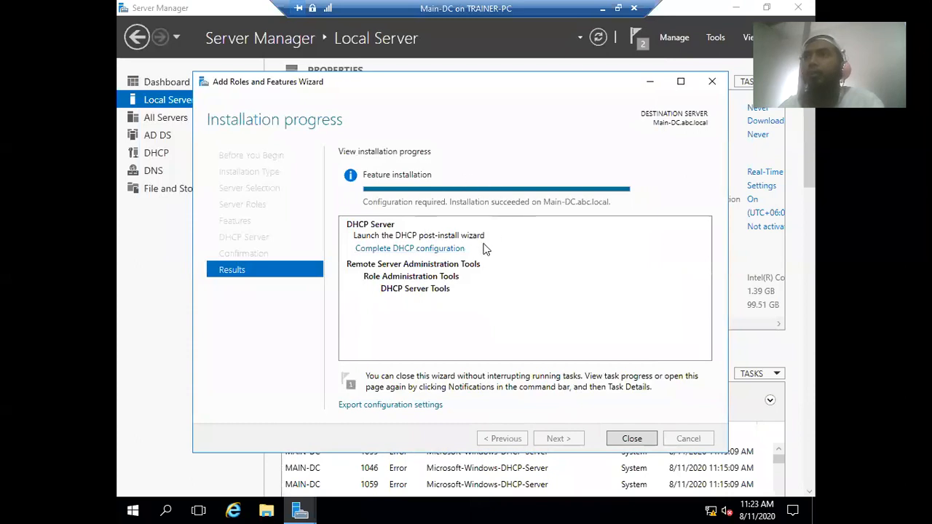
# - Open the DHCP management console for the MAIN-DC server
pyautogui.click(630, 439)
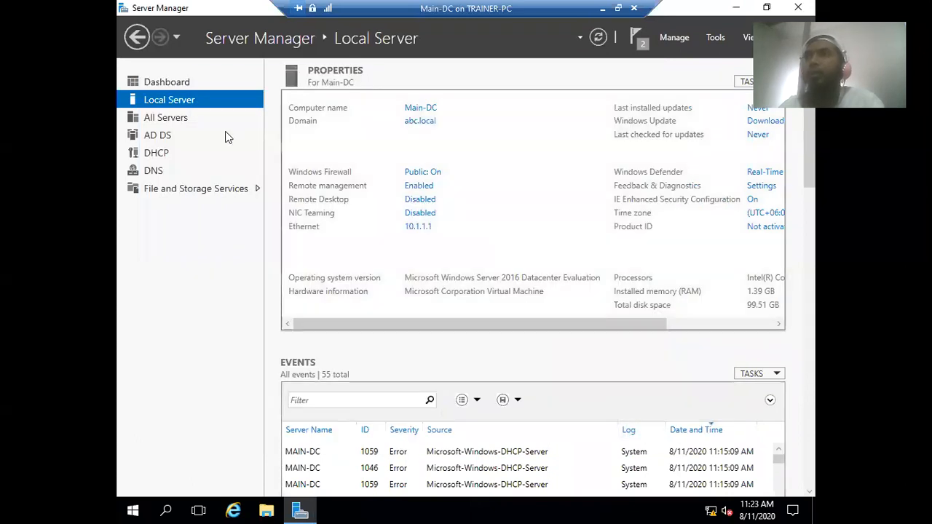
pyautogui.click(163, 153)
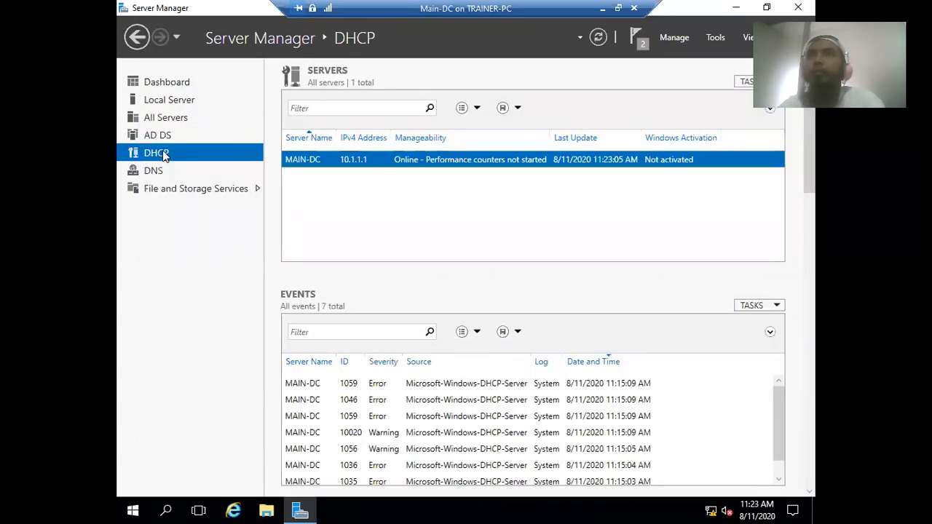
pyautogui.rightClick(342, 165)
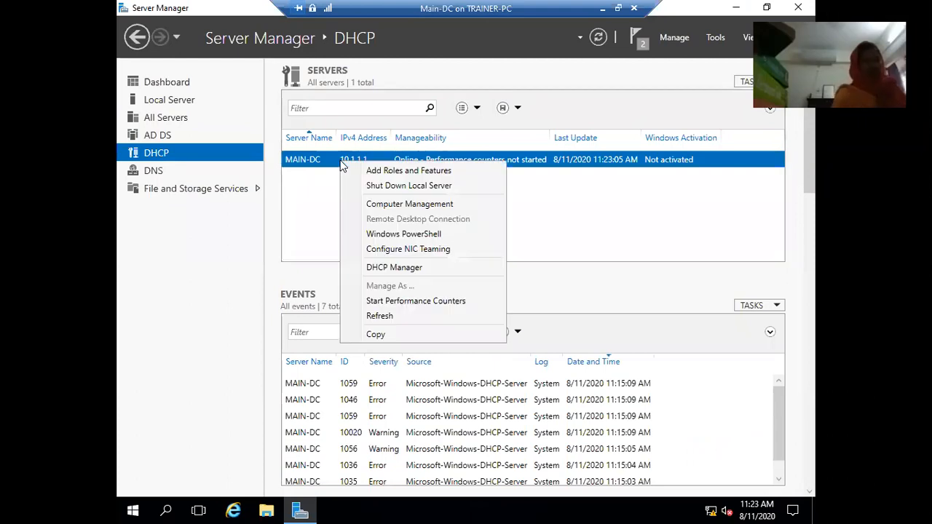
pyautogui.click(374, 268)
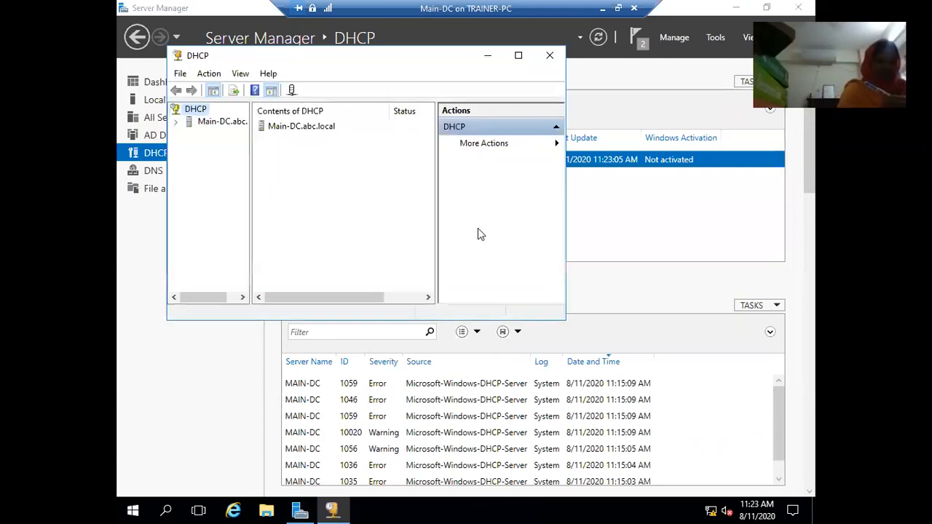
# - Start a New Scope under Main-DC.abc.local's IPv4 and name it 10-Scope
pyautogui.click(176, 122)
pyautogui.click(189, 135)
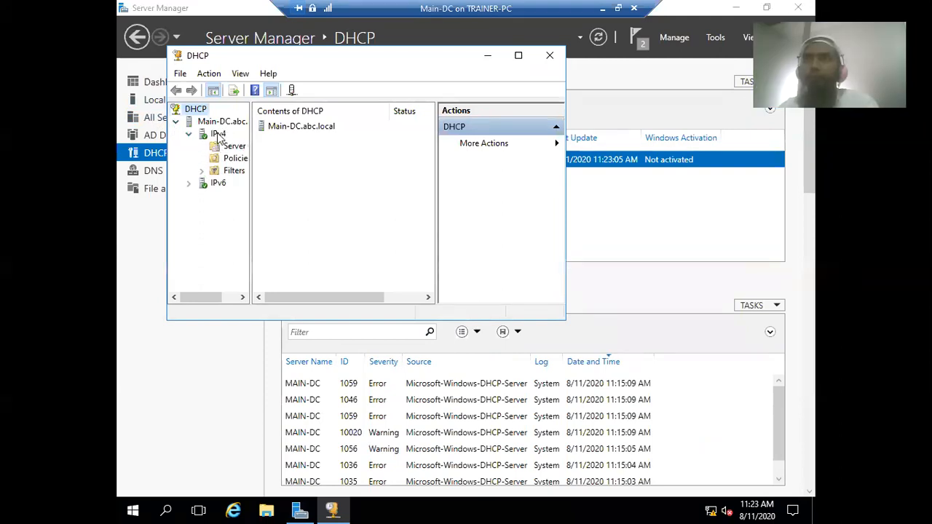
pyautogui.click(217, 134)
pyautogui.rightClick(218, 135)
pyautogui.click(251, 162)
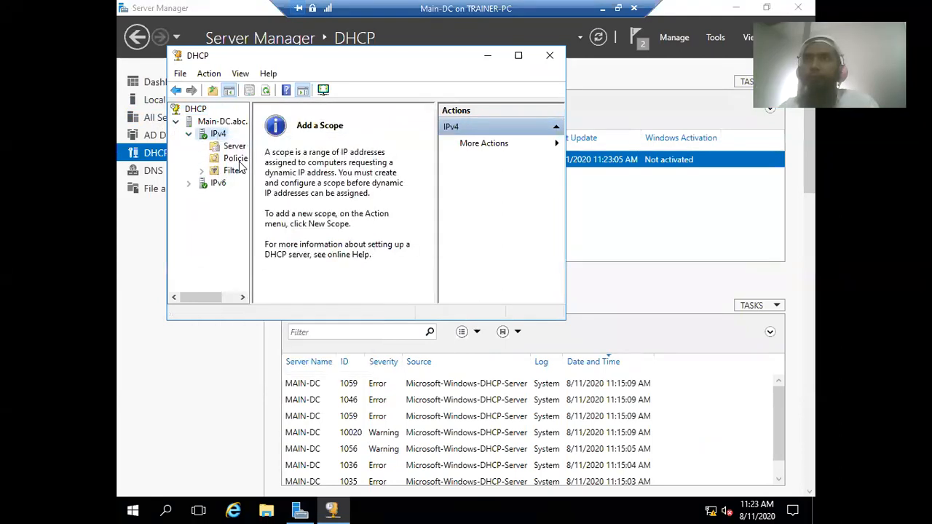
pyautogui.click(448, 314)
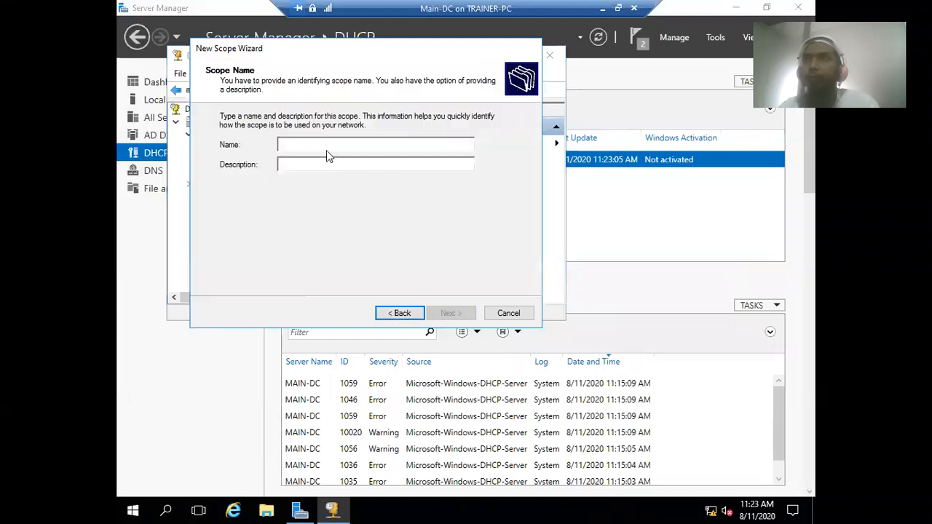
pyautogui.write('10-Scope')
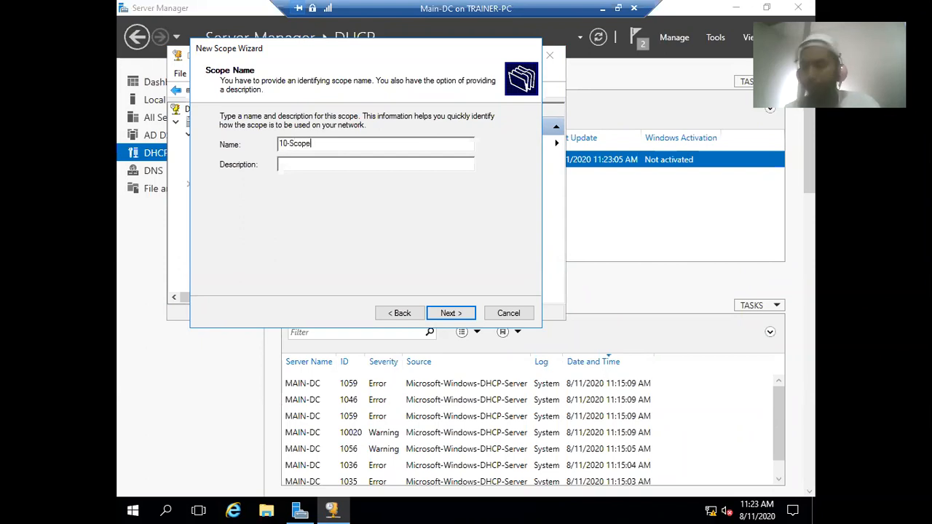
# - Advance 10-Scope to the IP Address Range page and begin entering the start address
pyautogui.click(448, 311)
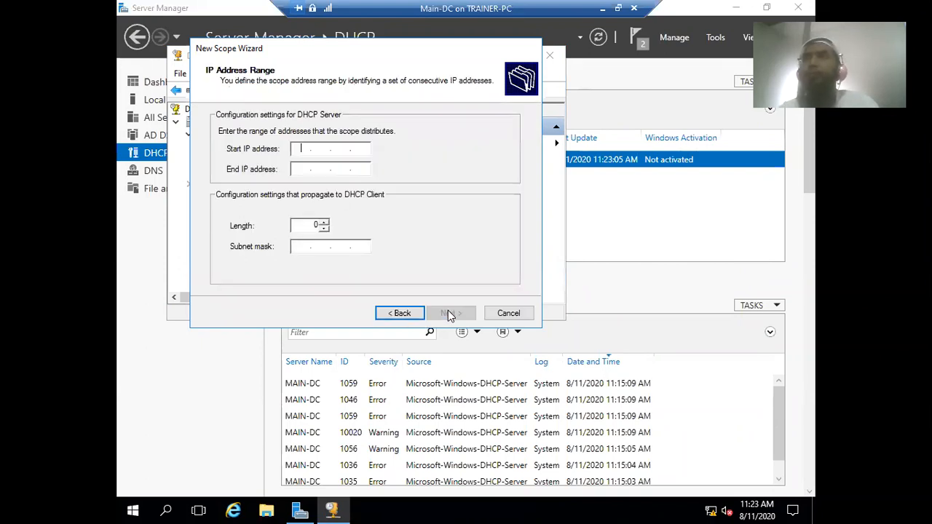
pyautogui.write('10.1')
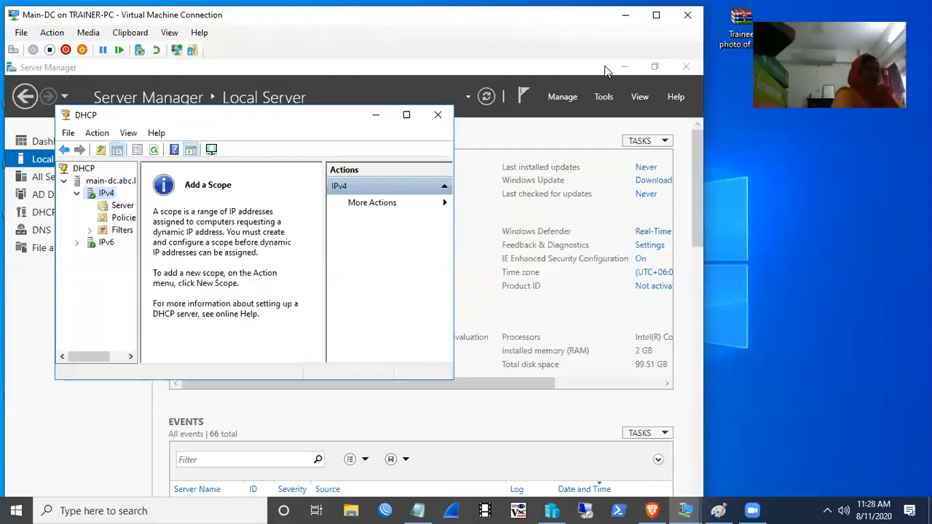
# - Start a new IPv4 scope again and name it 10-Scope
pyautogui.rightClick(122, 193)
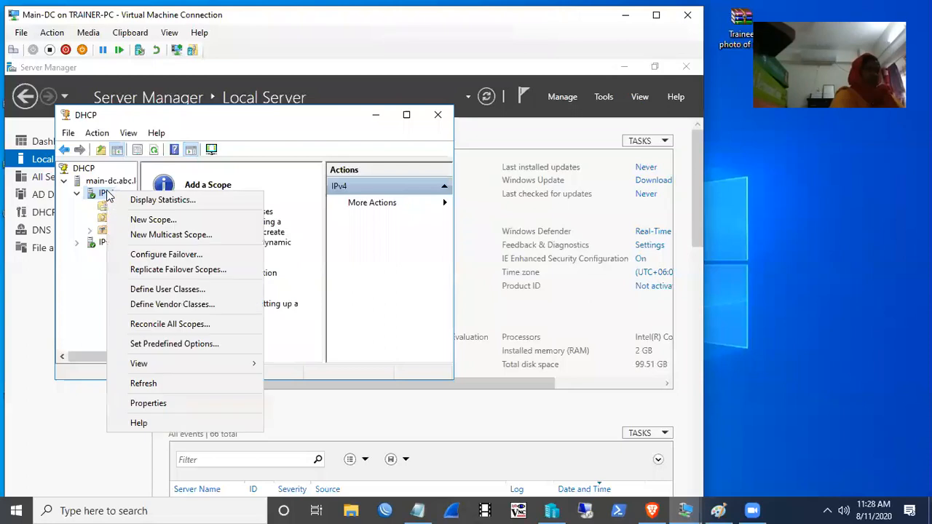
pyautogui.click(131, 217)
pyautogui.click(337, 372)
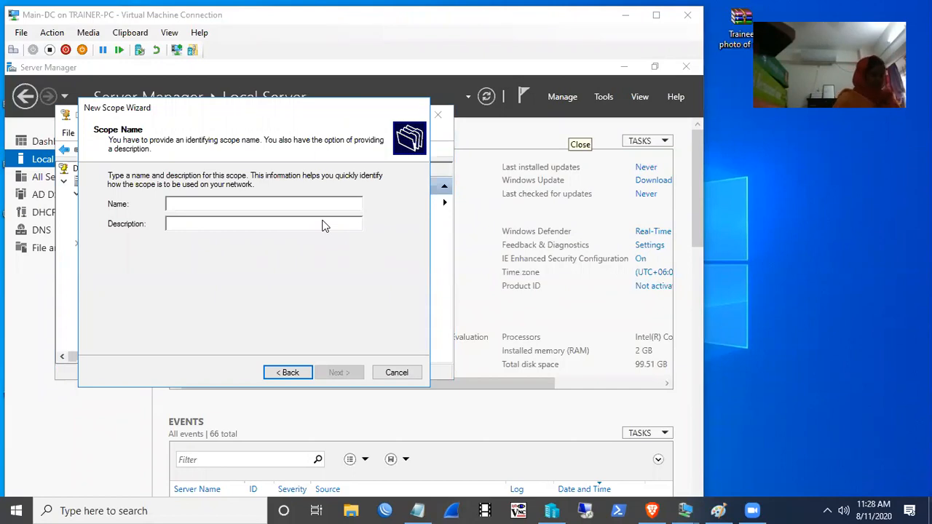
pyautogui.click(231, 204)
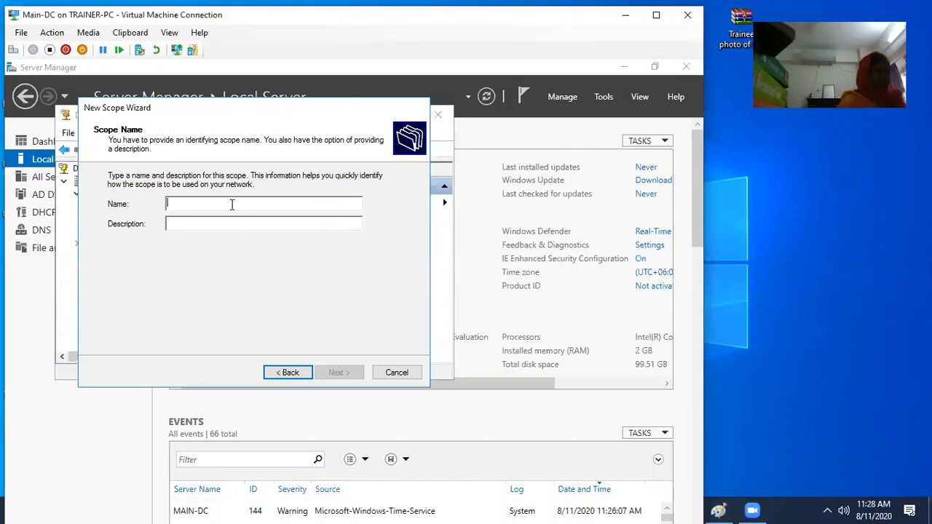
pyautogui.write('10-Scope')
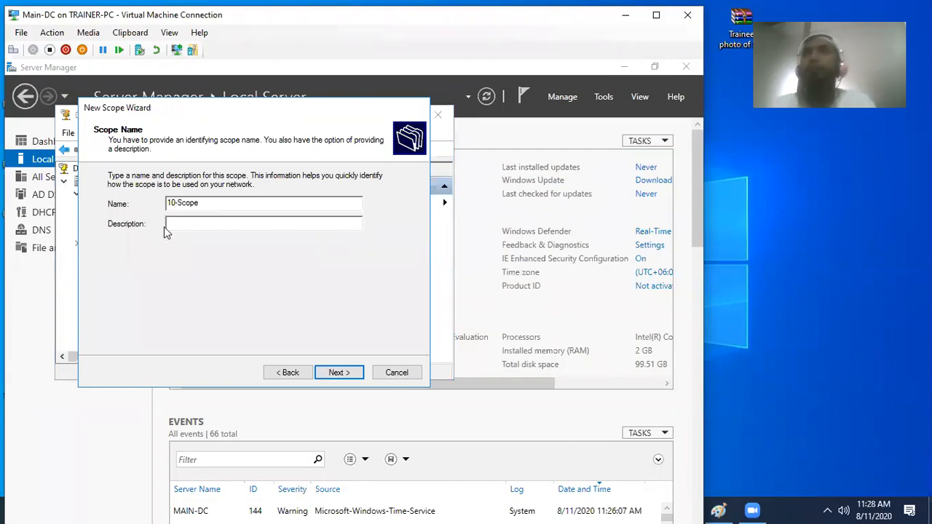
# - Enter the scope's start and end IP addresses, ending at 10.1.1.20
pyautogui.click(336, 373)
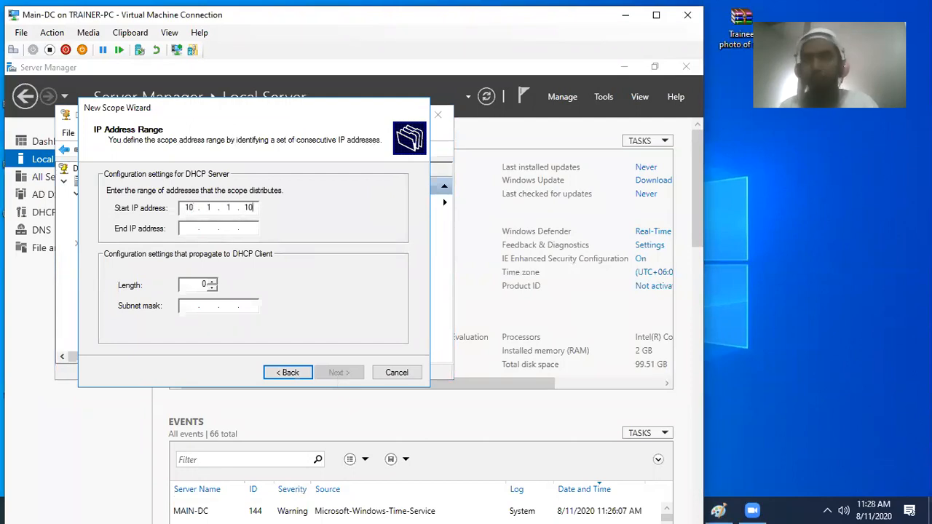
pyautogui.write('10.1.1.1')
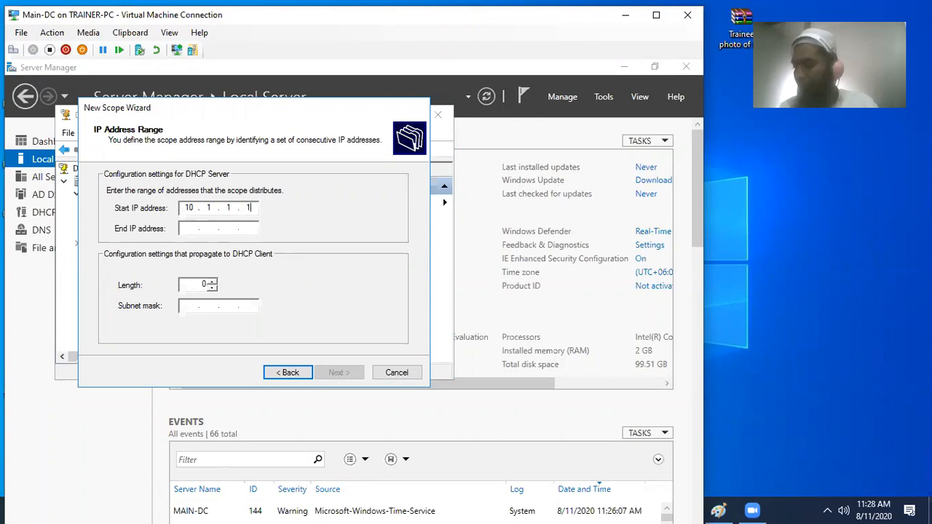
pyautogui.write('15')
pyautogui.press('Tab')
pyautogui.write('1')
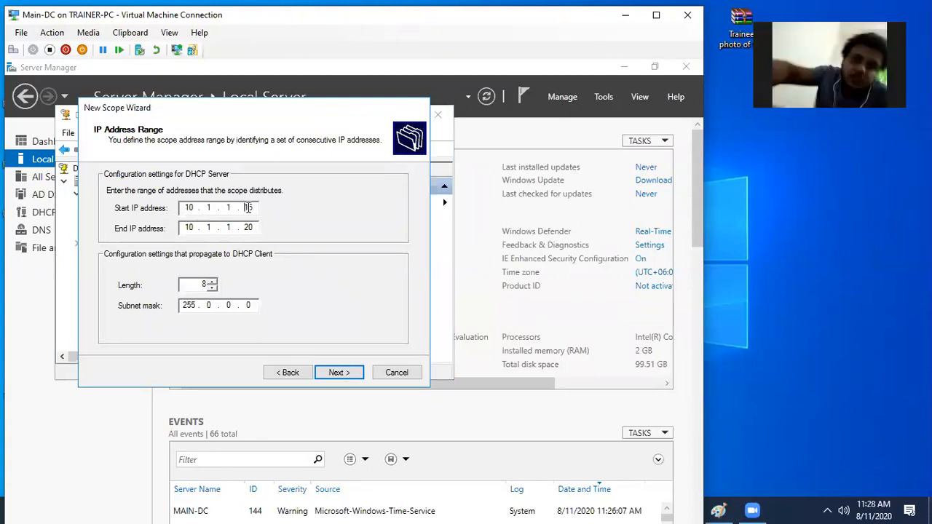
pyautogui.click(339, 376)
# - Keep default exclusions, lease and abc.local DNS options, skip gateway and WINS, and activate the scope
pyautogui.click(340, 375)
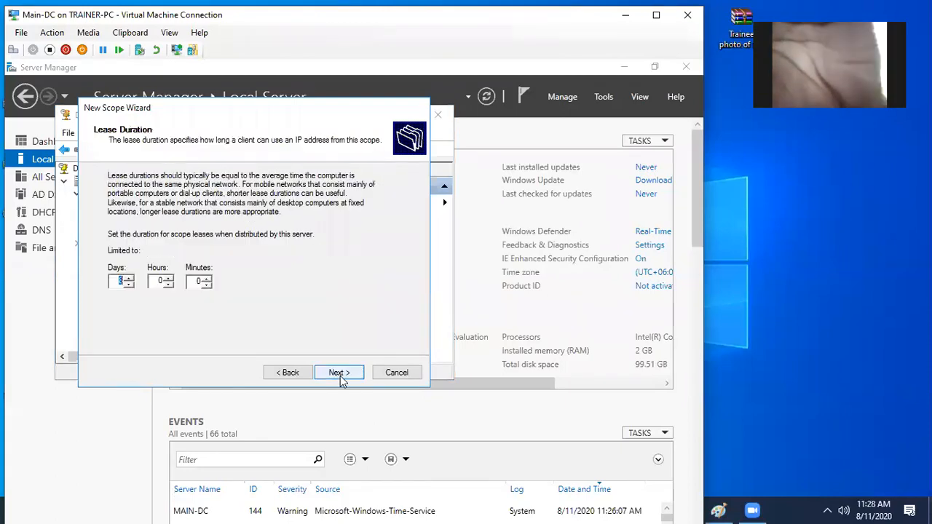
pyautogui.click(339, 376)
pyautogui.click(340, 376)
pyautogui.click(340, 376)
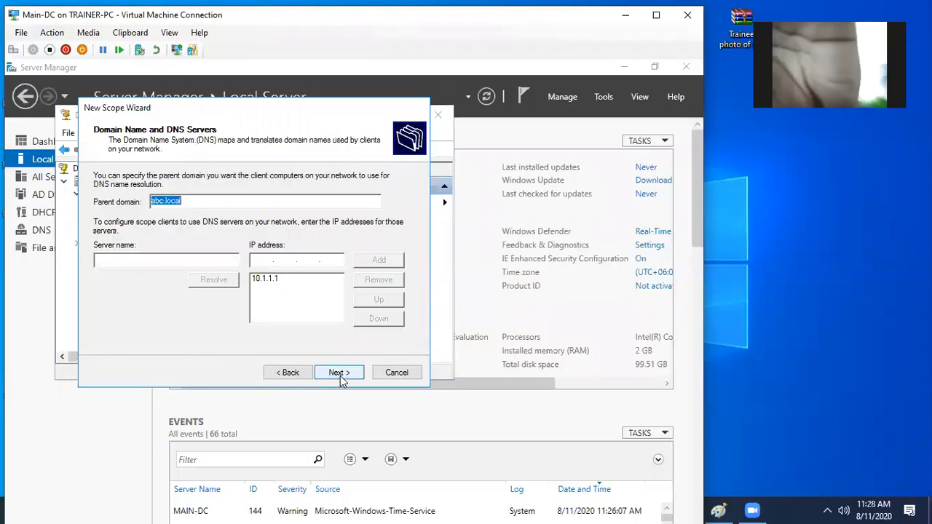
pyautogui.click(340, 375)
pyautogui.click(340, 375)
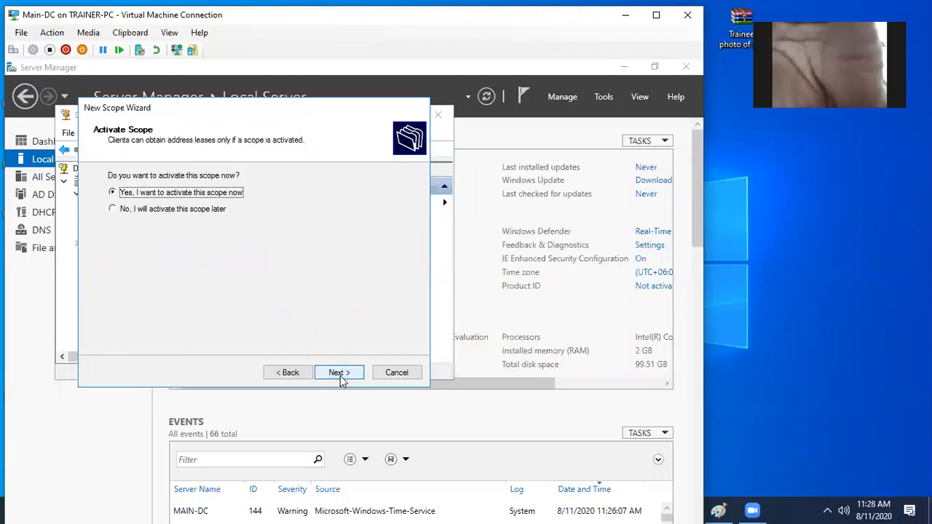
pyautogui.click(339, 376)
pyautogui.click(340, 375)
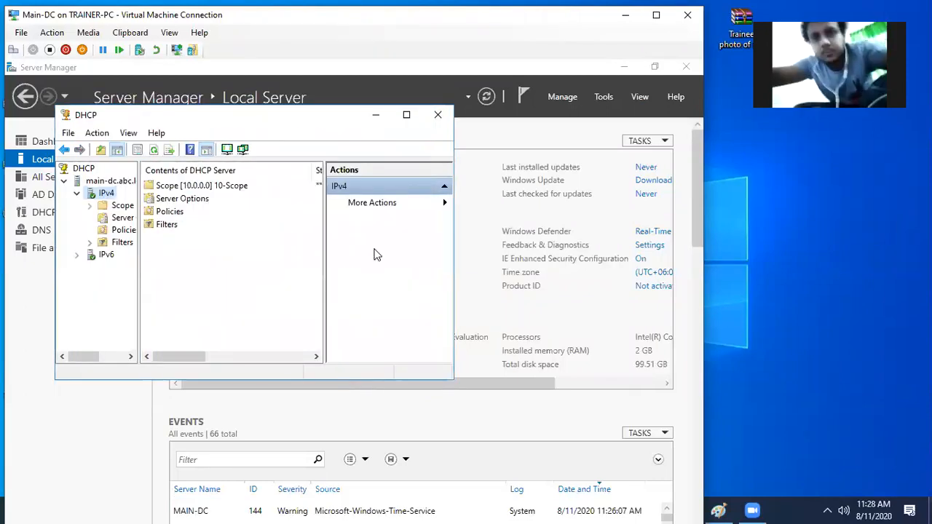
# - Close the DHCP console and switch from Main-DC to the Member-1 machine
pyautogui.click(439, 116)
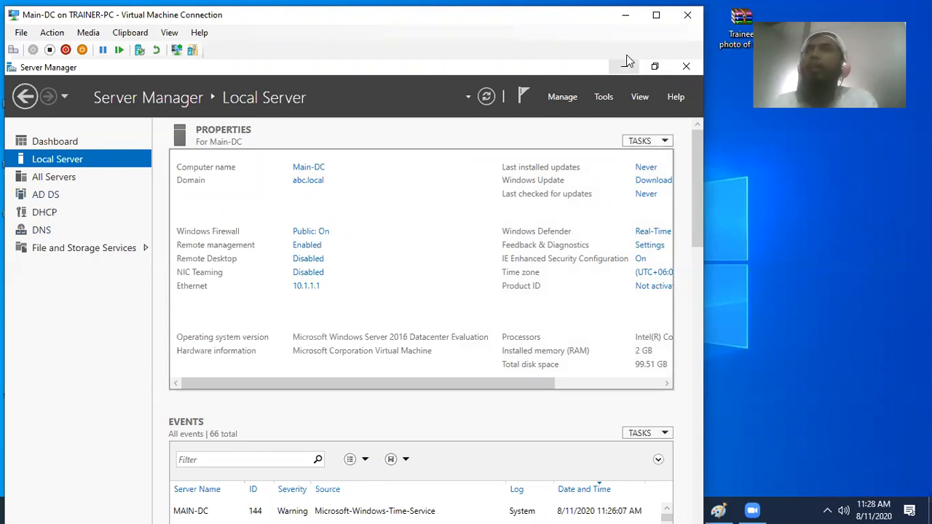
pyautogui.click(624, 15)
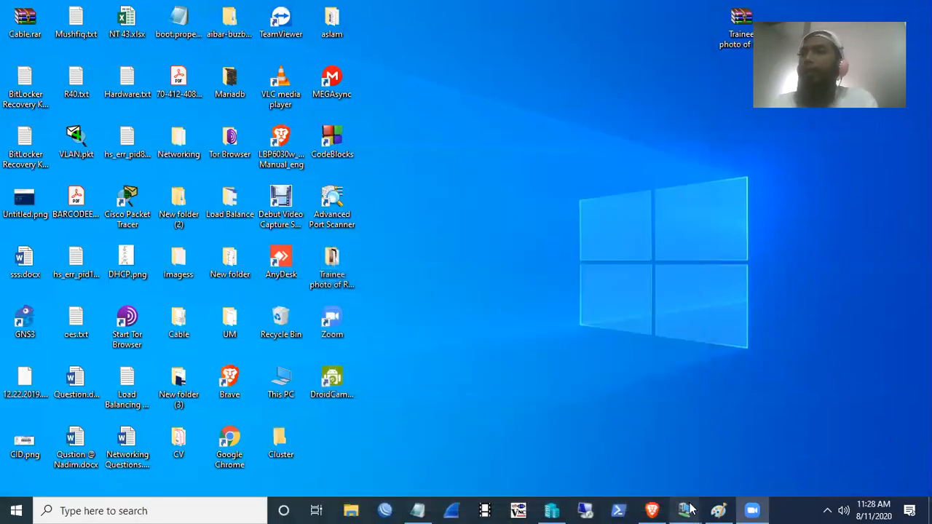
pyautogui.click(744, 443)
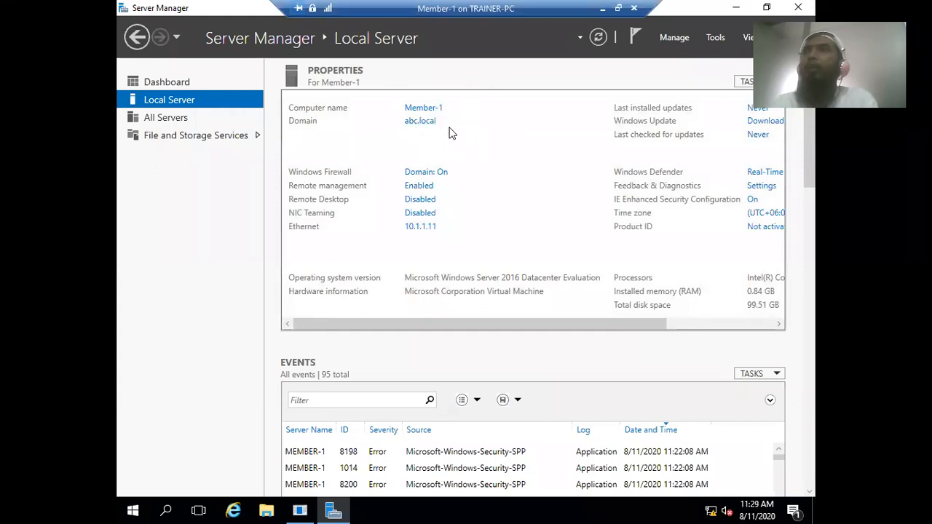
# - Start the Add Roles and Features Wizard on Member-1 and tick IPAM Server under Features
pyautogui.click(670, 38)
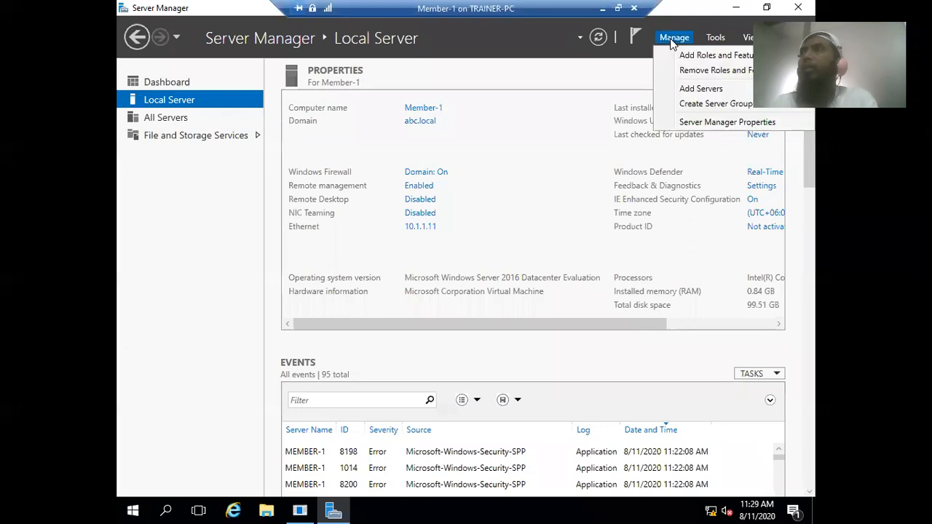
pyautogui.click(675, 60)
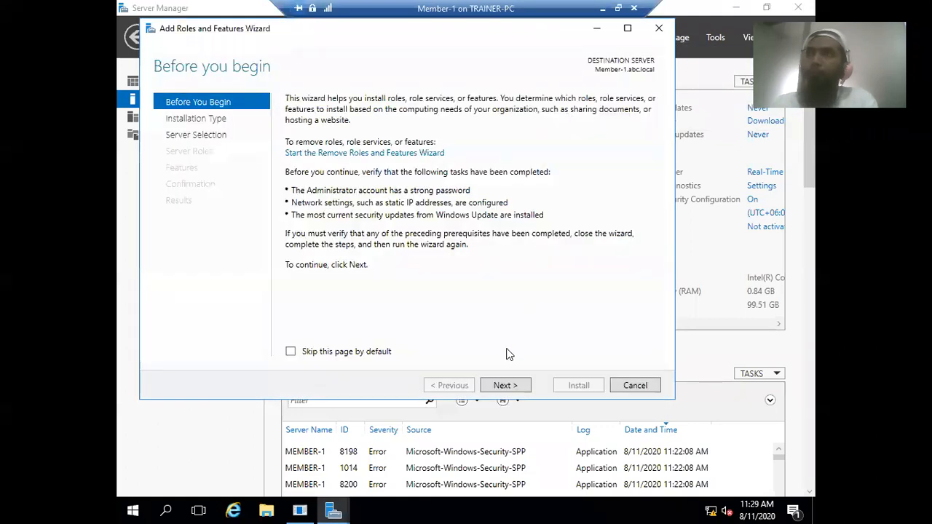
pyautogui.click(506, 386)
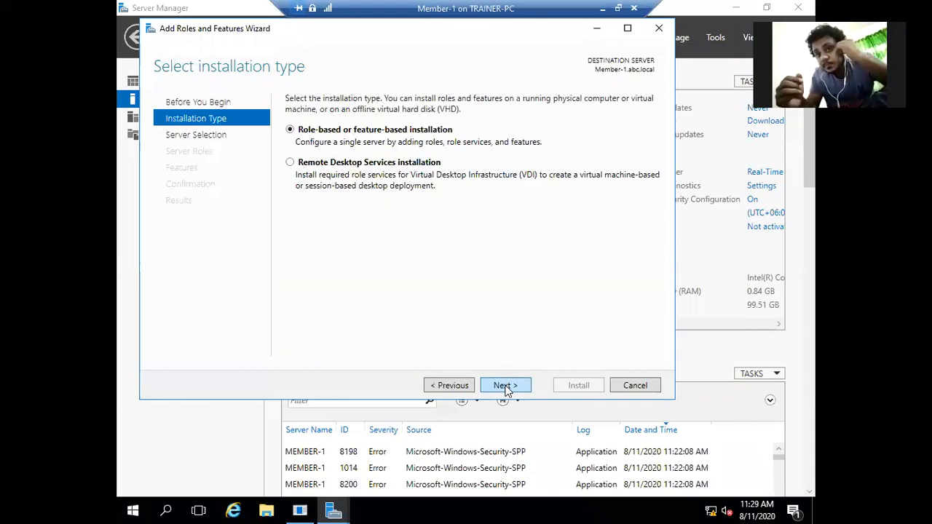
pyautogui.click(505, 385)
pyautogui.click(506, 386)
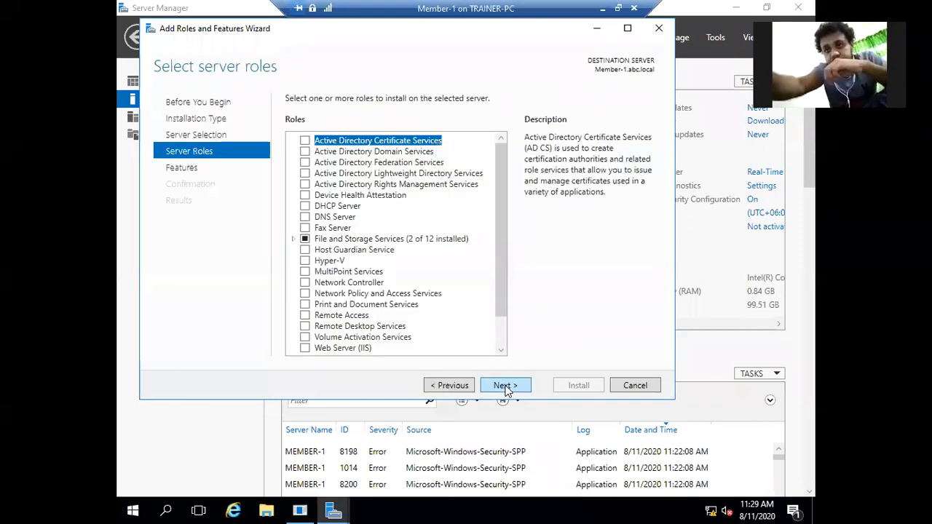
pyautogui.click(506, 386)
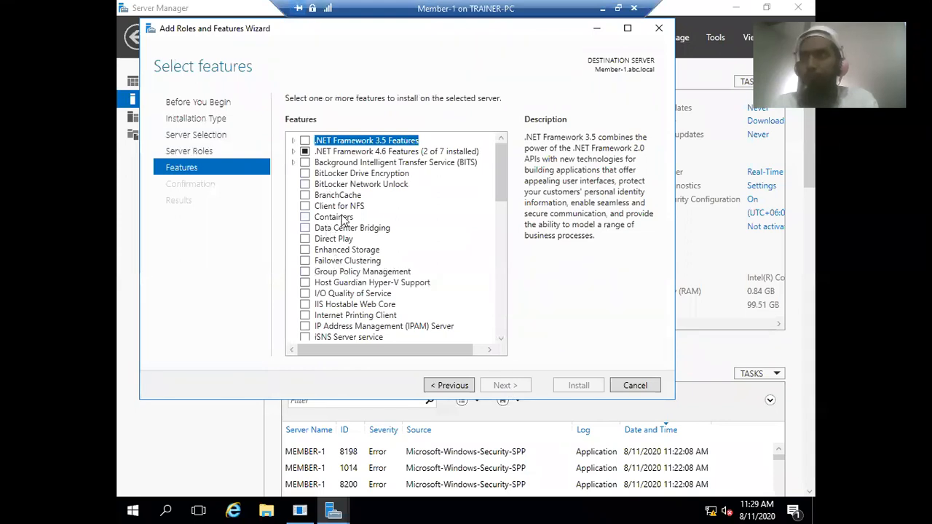
pyautogui.scroll(-3, 393, 216)
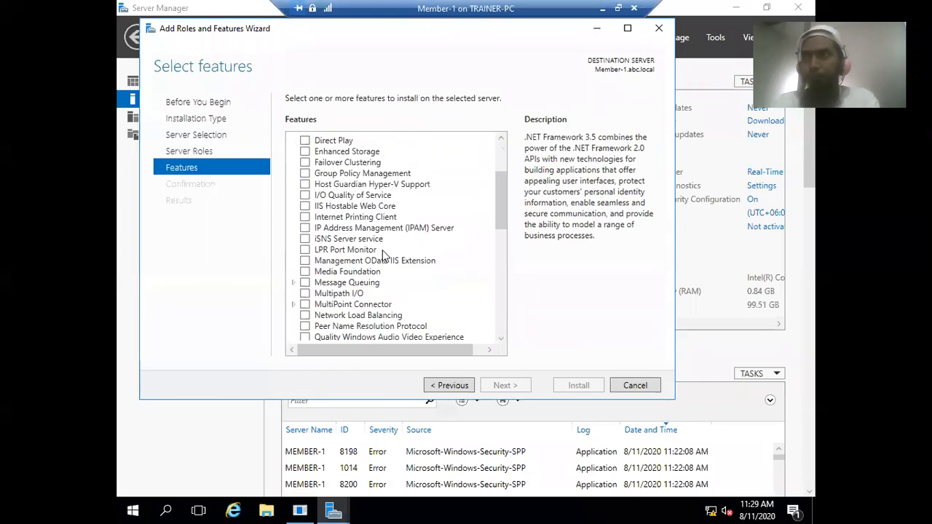
pyautogui.click(304, 228)
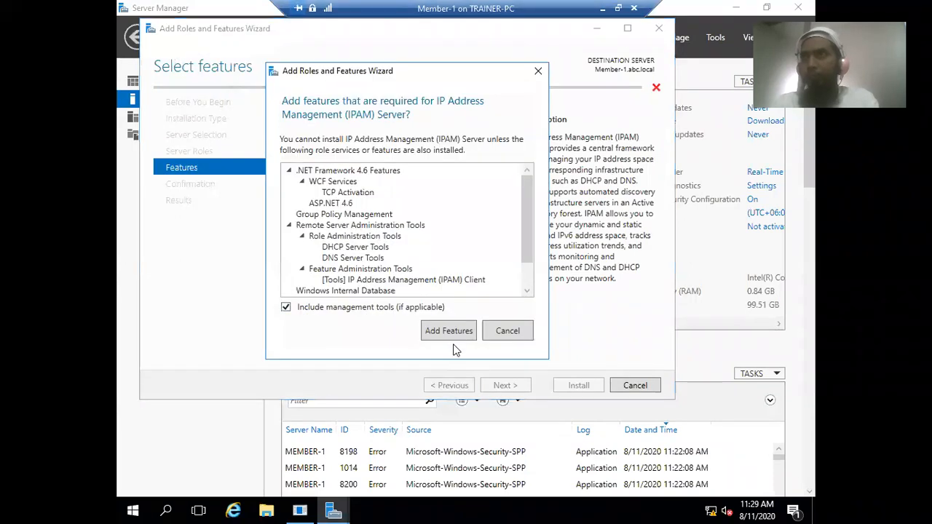
# - Accept IPAM Server's required features and enable automatic restart on the confirmation page
pyautogui.click(449, 332)
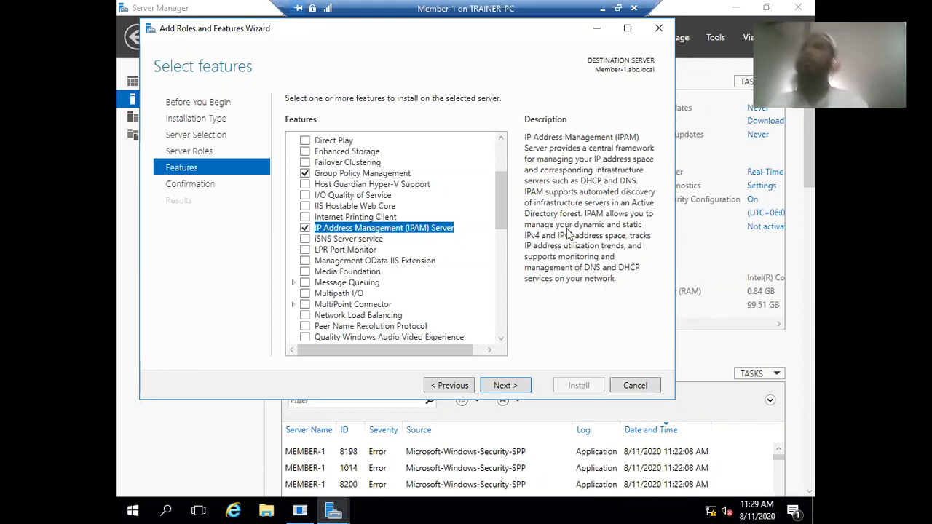
pyautogui.click(511, 386)
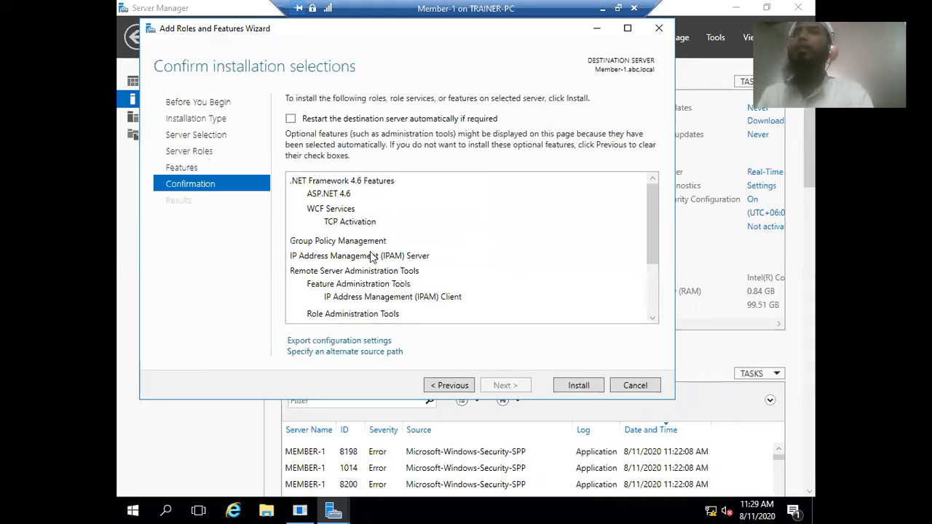
pyautogui.click(290, 118)
pyautogui.click(511, 304)
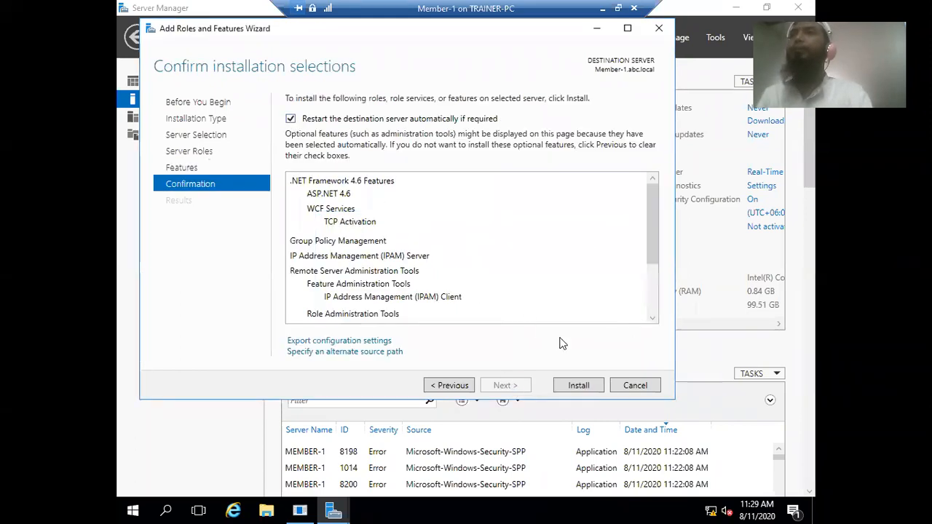
# - Install IPAM Server and its features, watching progress until success on Member-1.abc.local
pyautogui.click(575, 387)
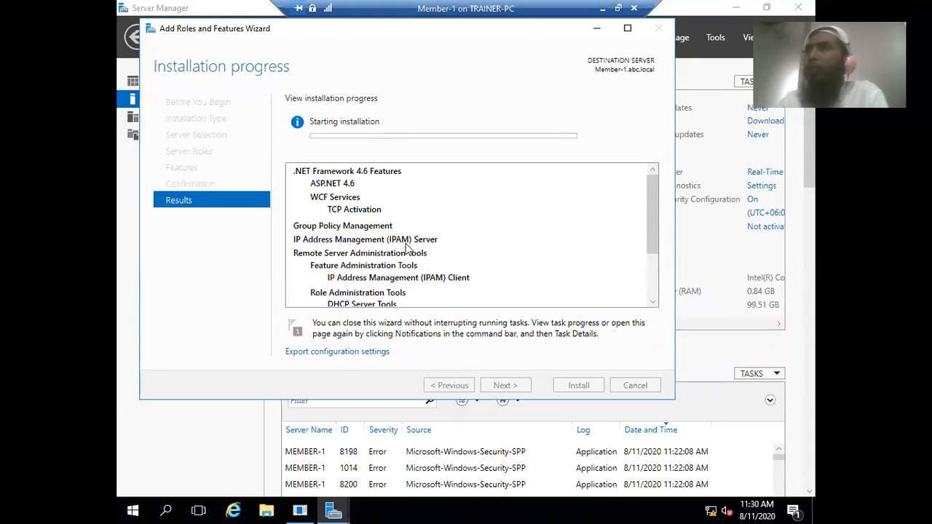
pyautogui.scroll(-1, 406, 249)
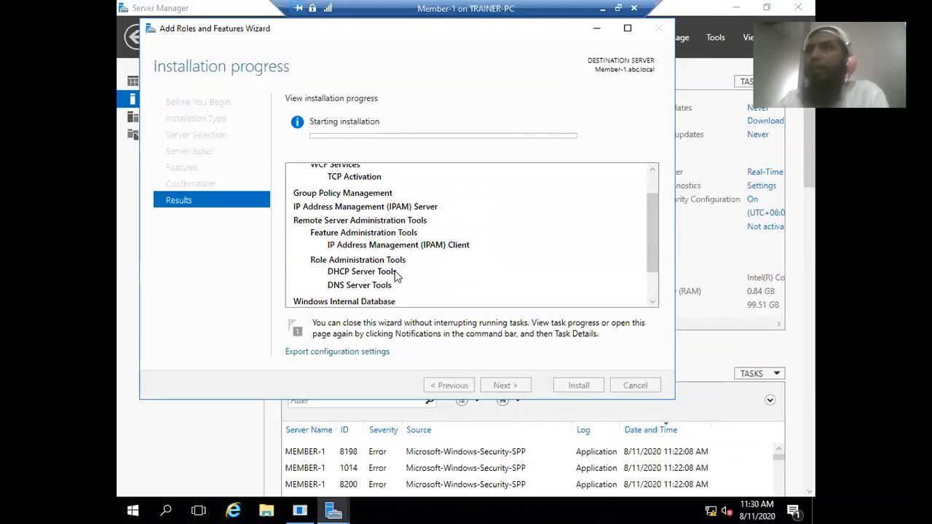
pyautogui.scroll(-1, 423, 270)
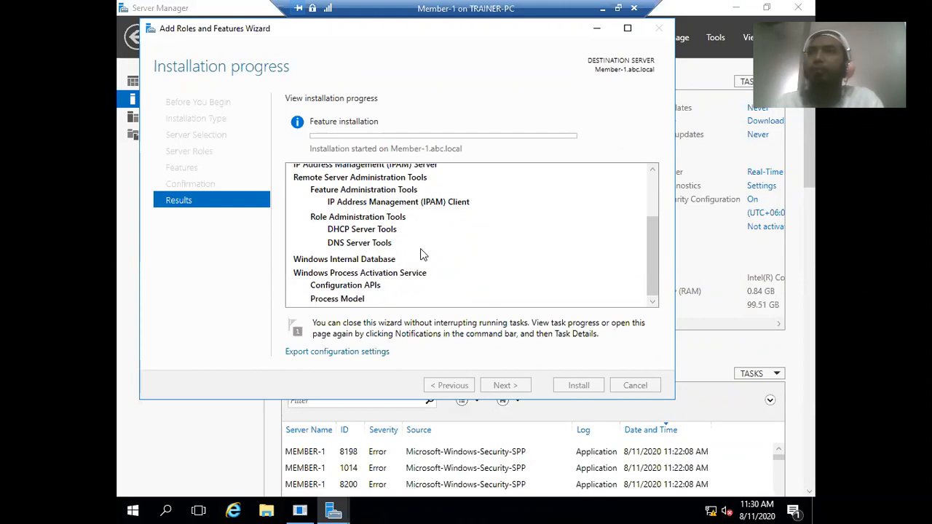
pyautogui.scroll(2, 453, 262)
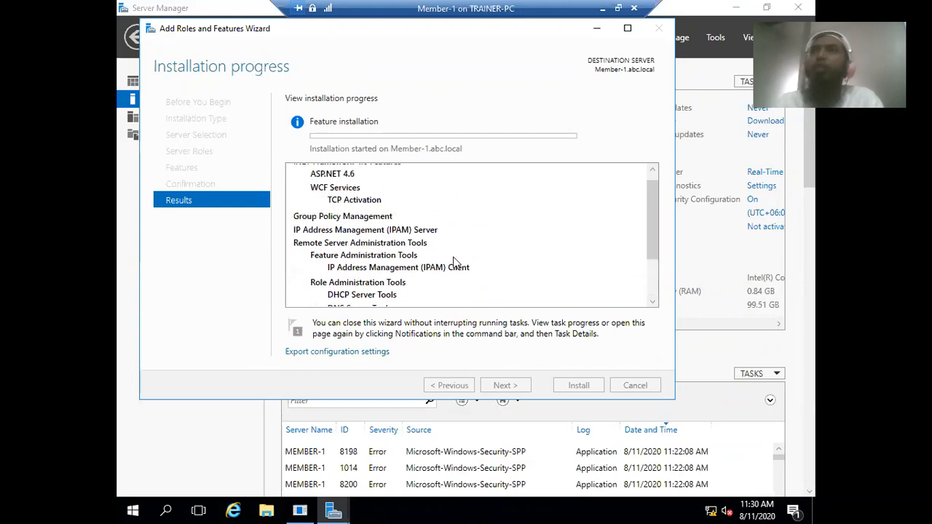
pyautogui.scroll(-2, 415, 223)
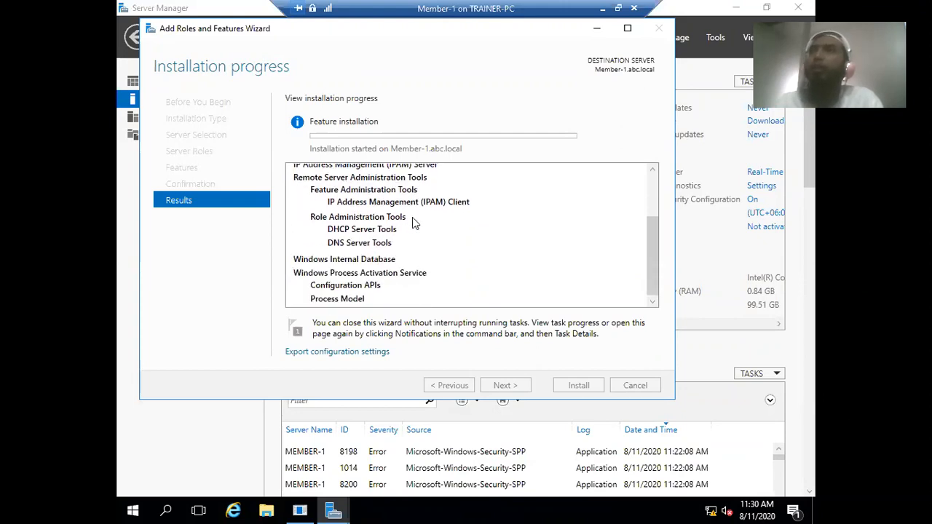
pyautogui.scroll(2, 425, 272)
pyautogui.scroll(-2, 425, 271)
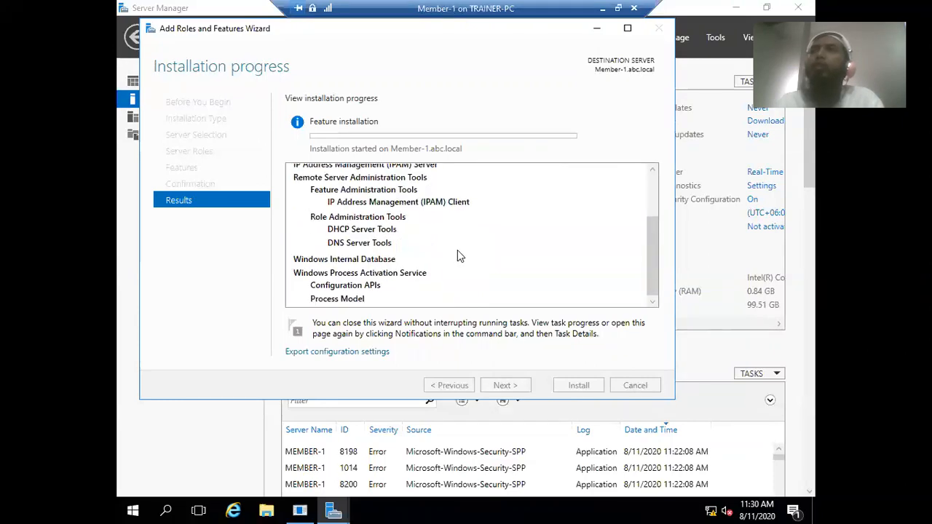
pyautogui.scroll(2, 486, 254)
pyautogui.scroll(-2, 486, 254)
pyautogui.scroll(2, 487, 254)
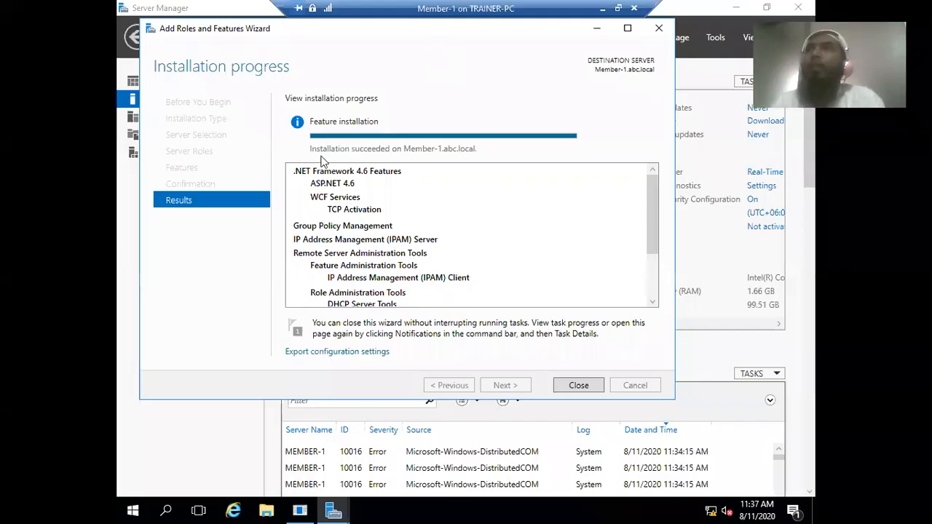
# - Close the finished installation wizard and Shutdown Event Tracker, then select IPAM in the left pane
pyautogui.click(575, 386)
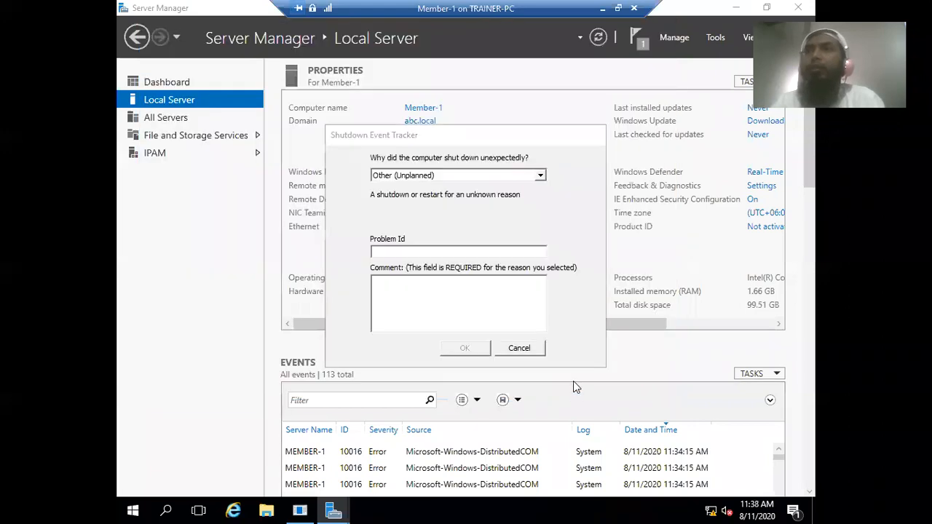
pyautogui.click(519, 347)
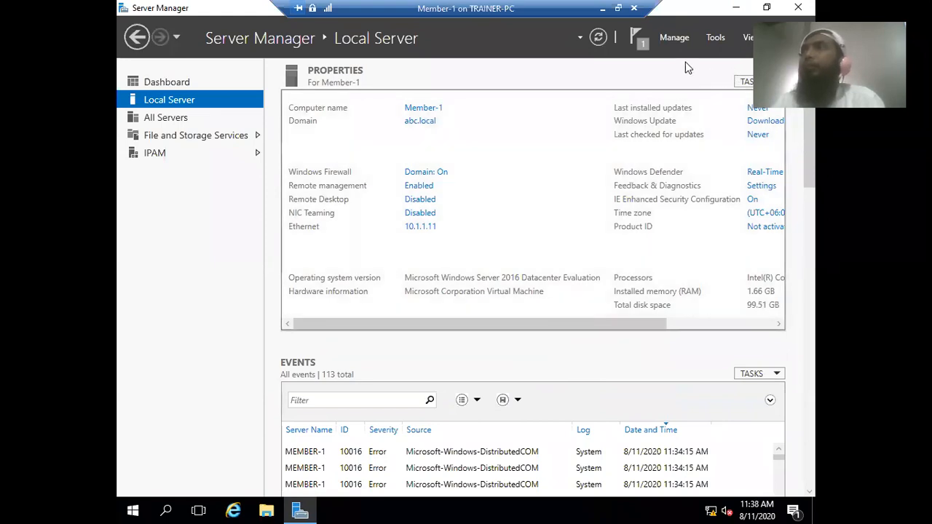
pyautogui.click(715, 38)
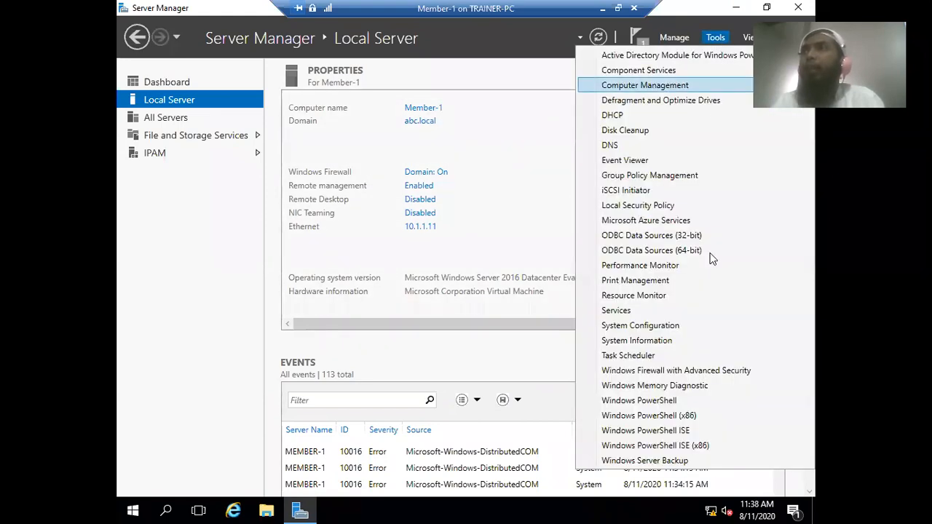
pyautogui.click(143, 157)
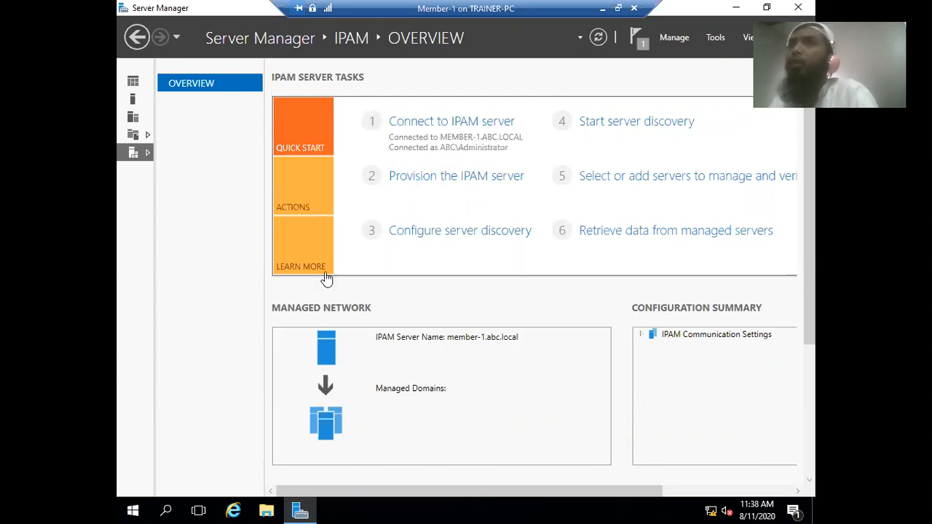
# - From the IPAM Overview, connect to the IPAM server Member-1.abc.local
pyautogui.click(300, 510)
pyautogui.click(301, 510)
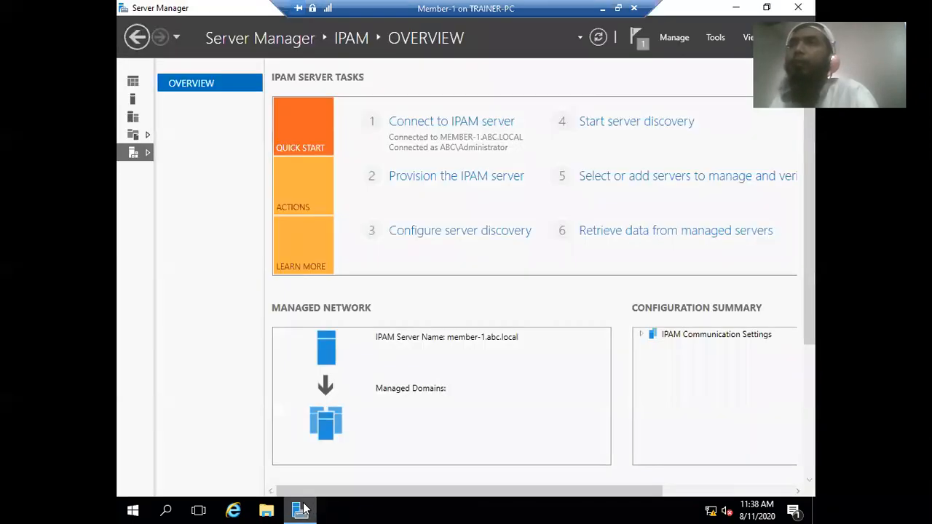
pyautogui.click(133, 99)
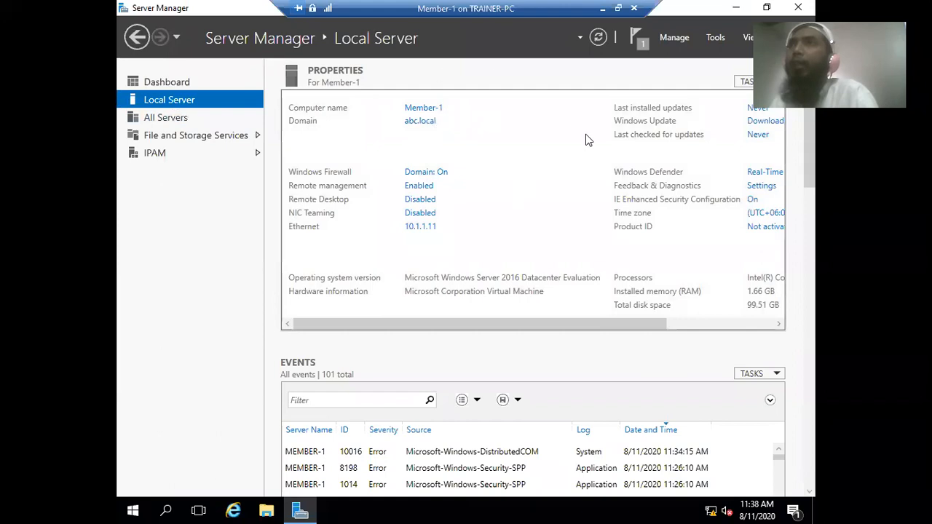
pyautogui.click(162, 153)
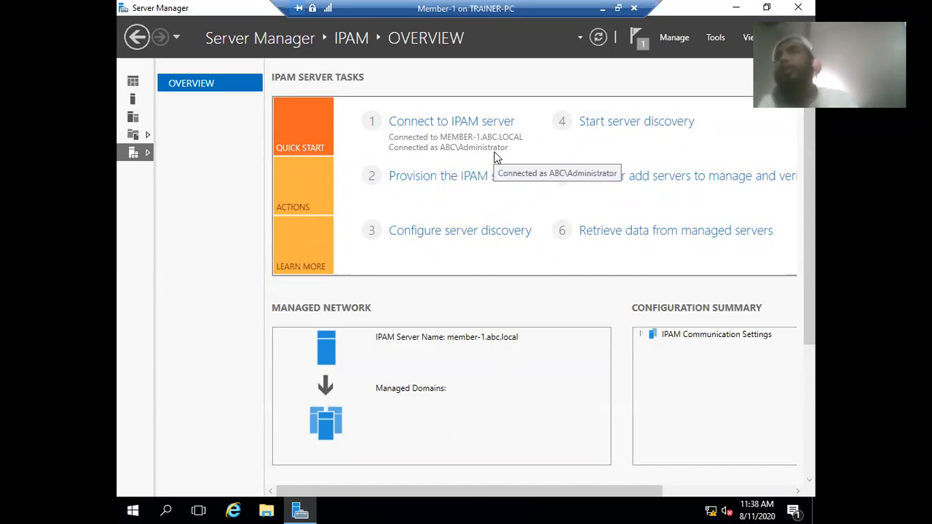
pyautogui.click(410, 121)
pyautogui.click(277, 144)
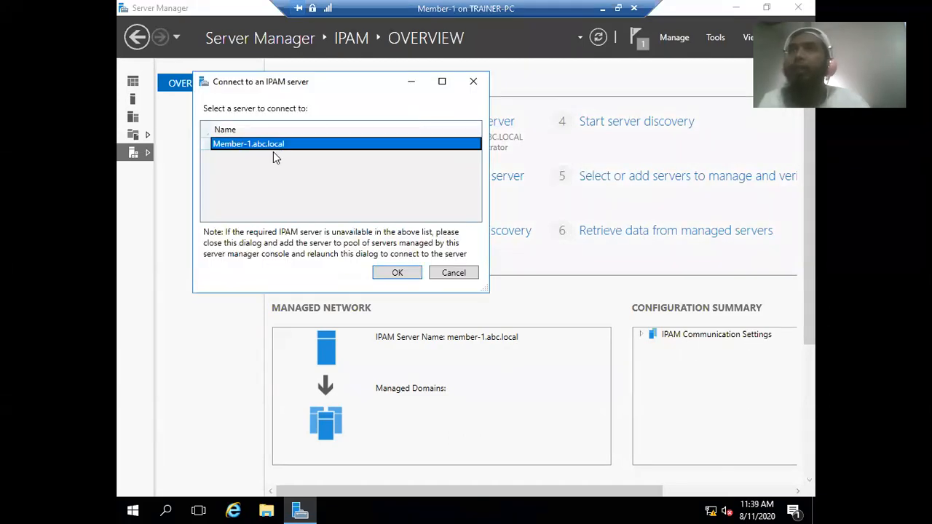
pyautogui.click(388, 272)
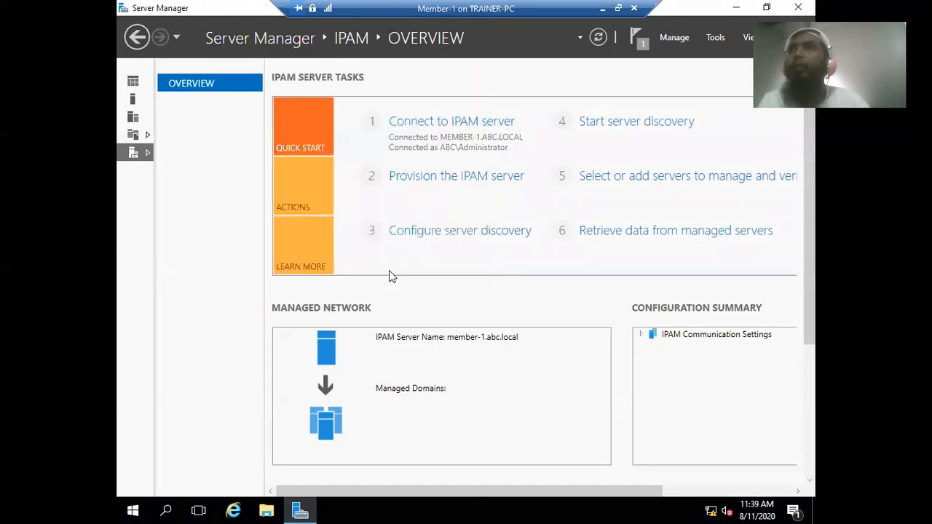
# - Launch Provision the IPAM server and continue past Before you begin to the database settings
pyautogui.click(450, 178)
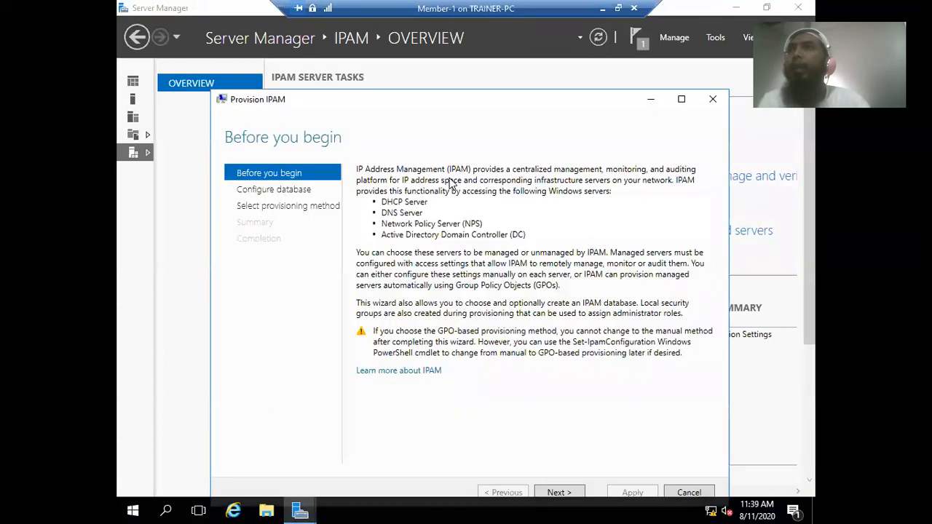
pyautogui.moveTo(456, 100); pyautogui.dragTo(459, 72)
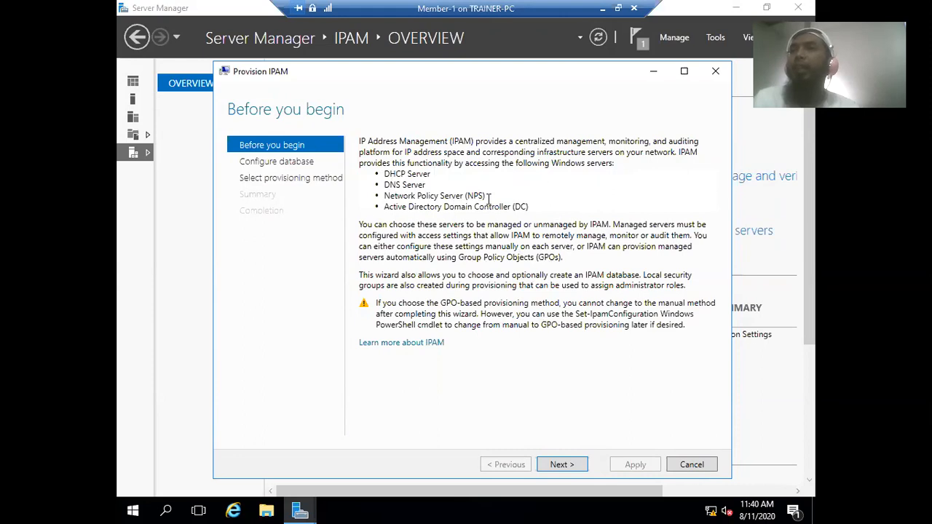
pyautogui.click(564, 465)
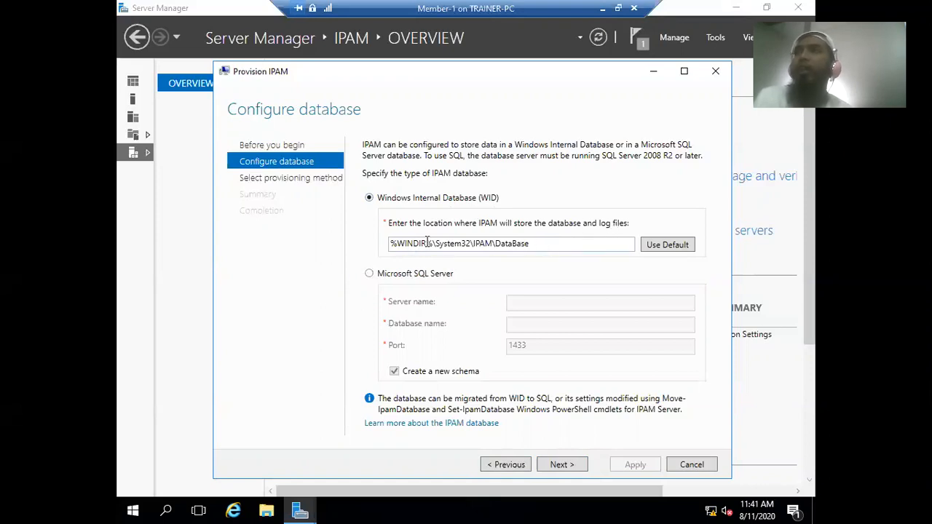
pyautogui.click(537, 244)
pyautogui.click(536, 244)
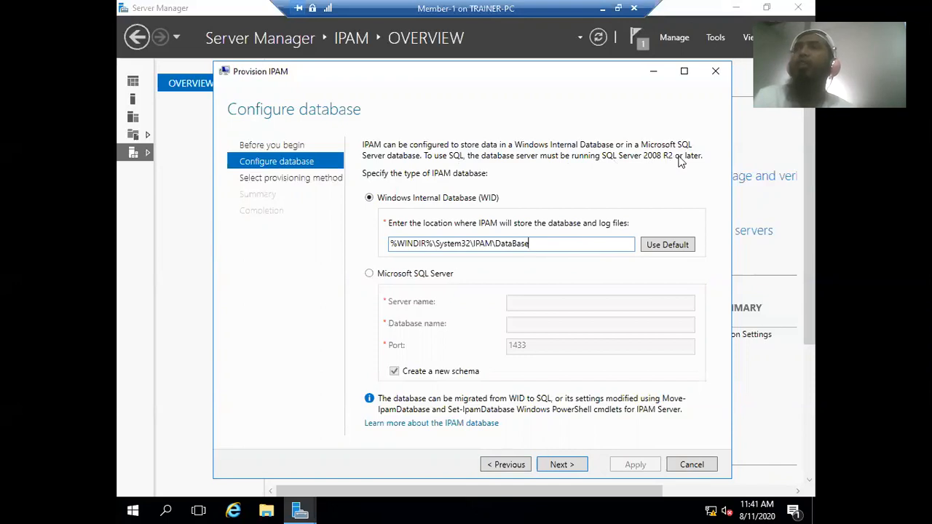
# - Choose Group Policy Based provisioning with GPO name prefix IPAM and continue to the Summary
pyautogui.click(562, 466)
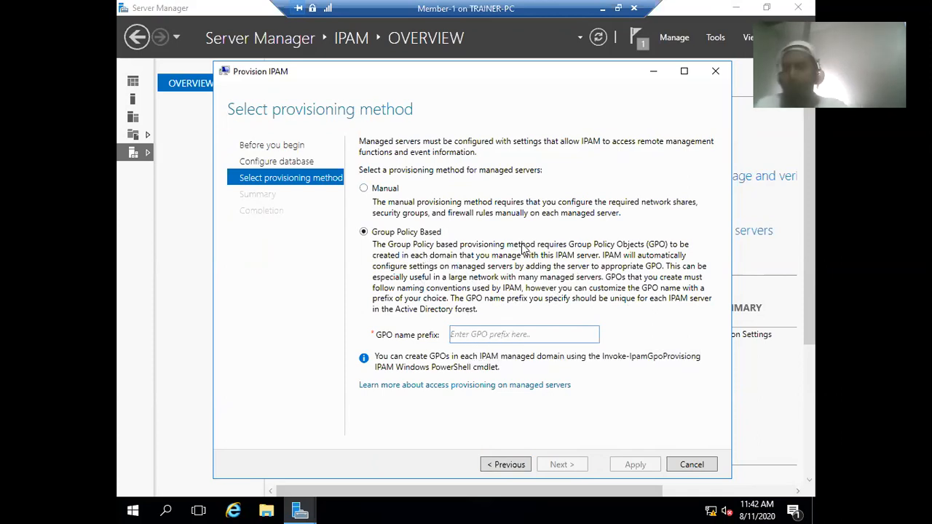
pyautogui.write('IPAM')
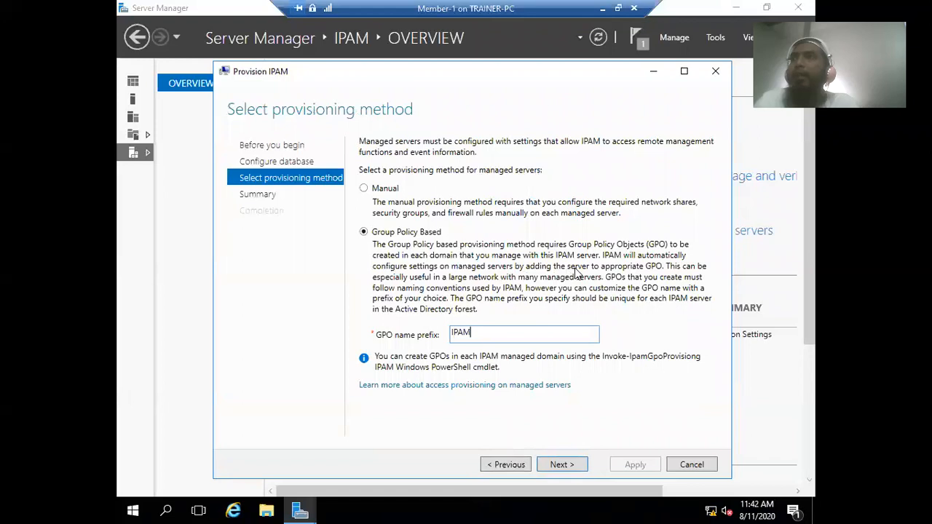
pyautogui.click(564, 466)
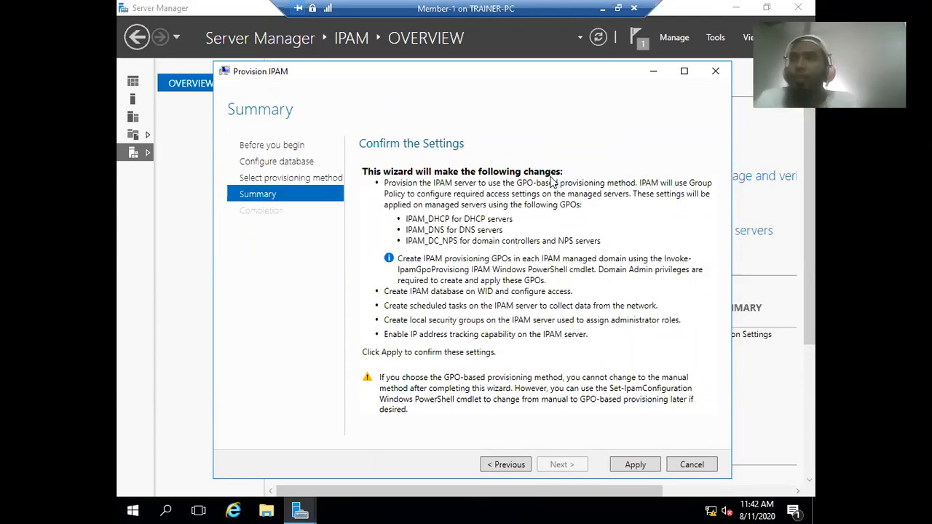
# - Change the GPO name prefix to Test and preview the resulting GPO names in the Summary
pyautogui.click(495, 465)
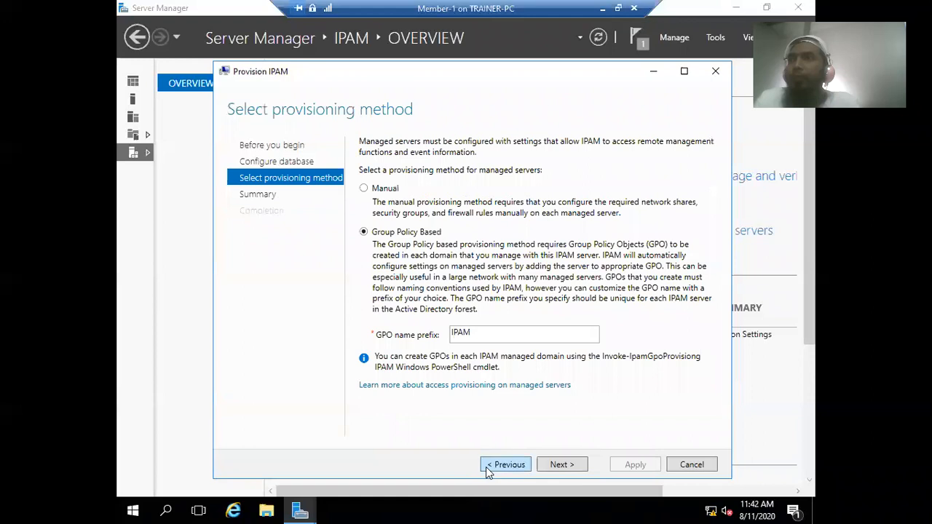
pyautogui.click(561, 465)
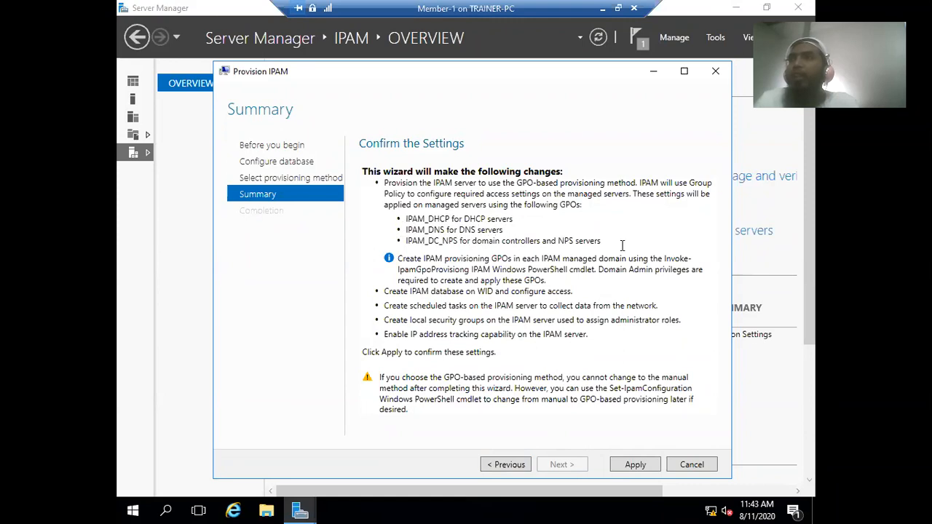
pyautogui.click(510, 463)
pyautogui.moveTo(483, 332); pyautogui.dragTo(430, 336)
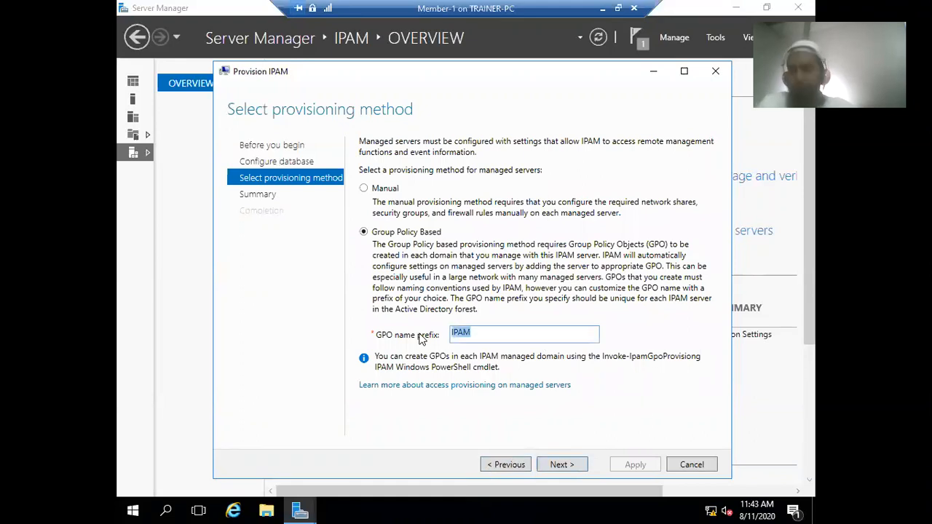
pyautogui.write('Test')
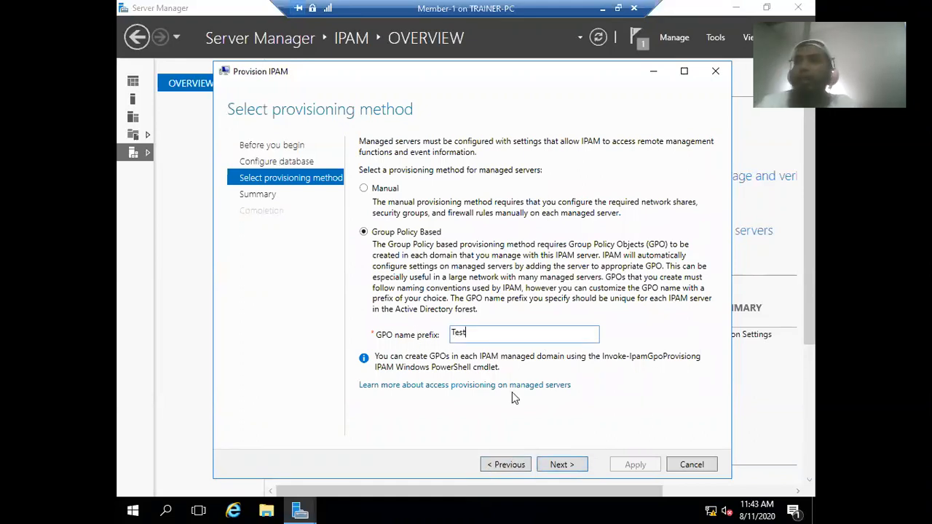
pyautogui.click(561, 465)
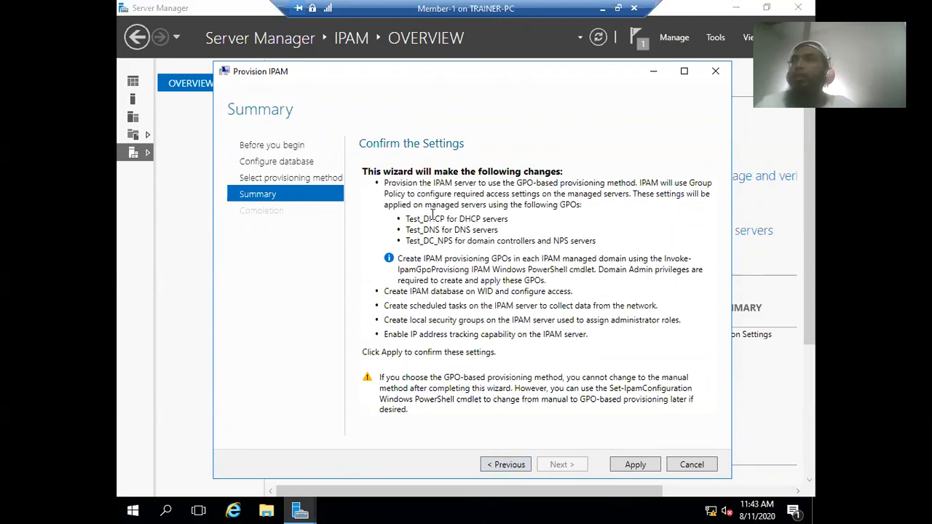
# - Go back and restore the GPO name prefix from Test to IPAM
pyautogui.click(500, 466)
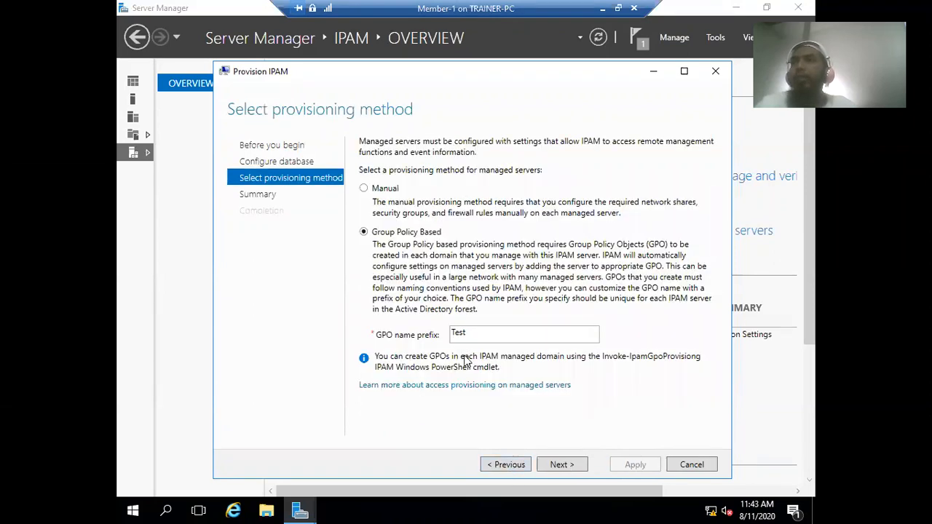
pyautogui.doubleClick(474, 333)
pyautogui.press('BackSpace')
pyautogui.write('IPAM')
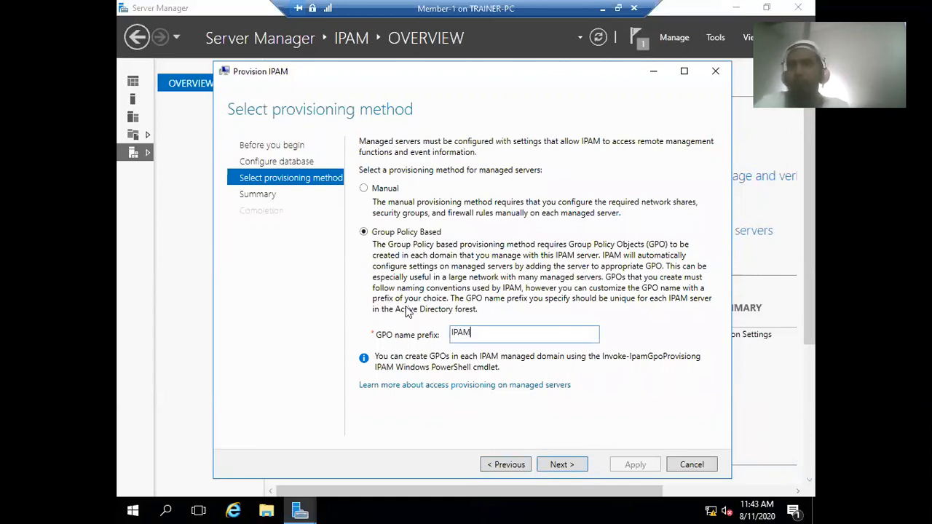
# - Review the IPAM_DHCP, IPAM_DNS and IPAM_DC_NPS GPOs on the Summary and apply provisioning
pyautogui.click(555, 467)
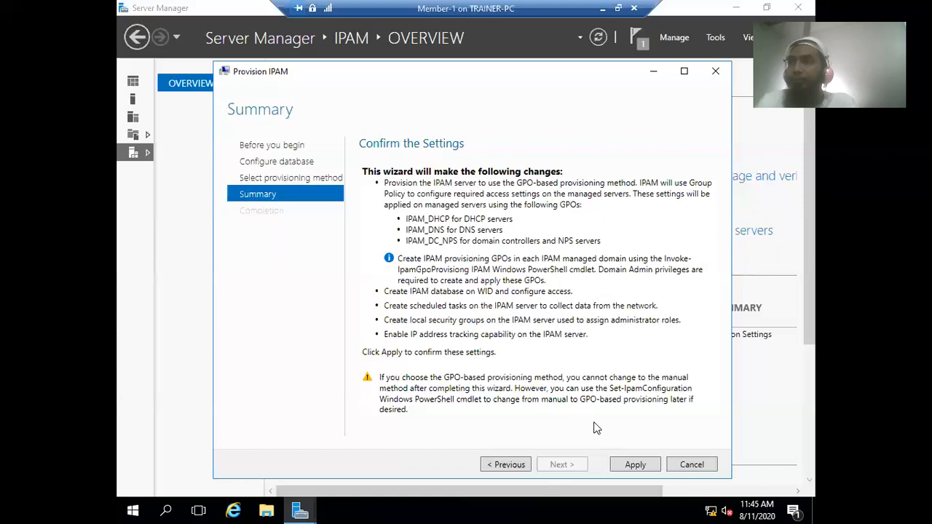
pyautogui.click(637, 469)
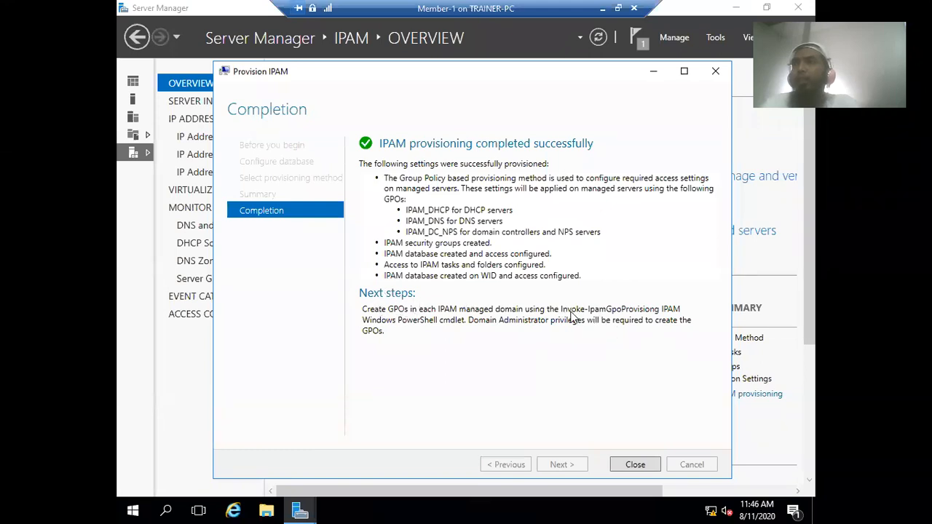
# - Close the Provision IPAM wizard after provisioning completes successfully
pyautogui.click(632, 462)
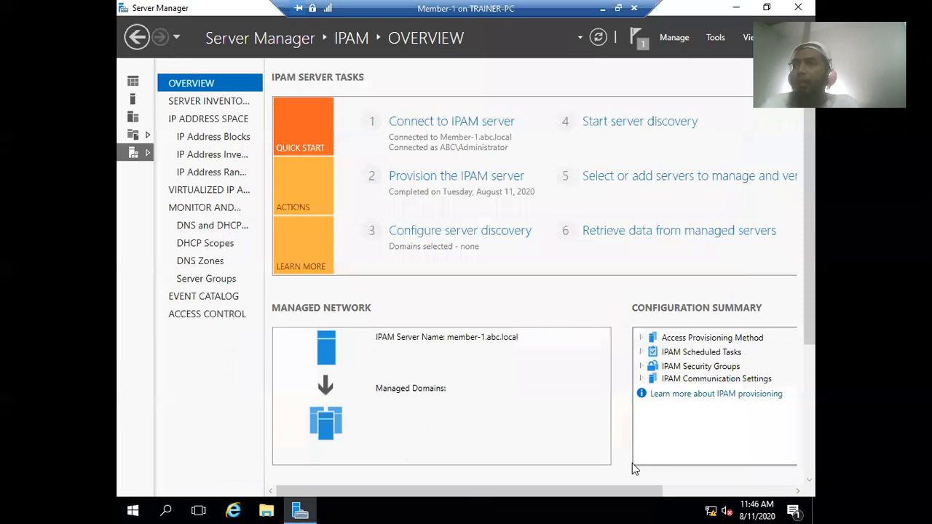
# - Launch Windows PowerShell as administrator on Member-1, then minimise the VM session
pyautogui.click(168, 508)
pyautogui.click(169, 508)
pyautogui.click(168, 509)
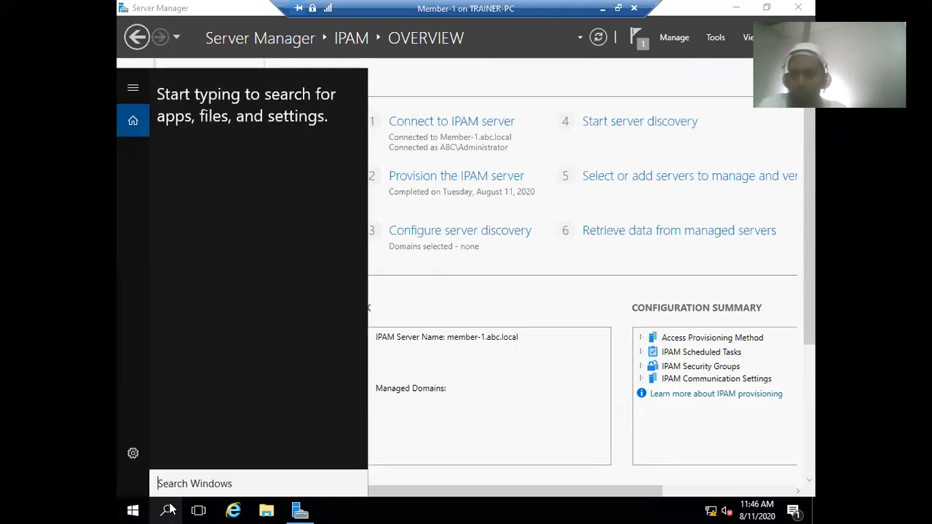
pyautogui.write('p')
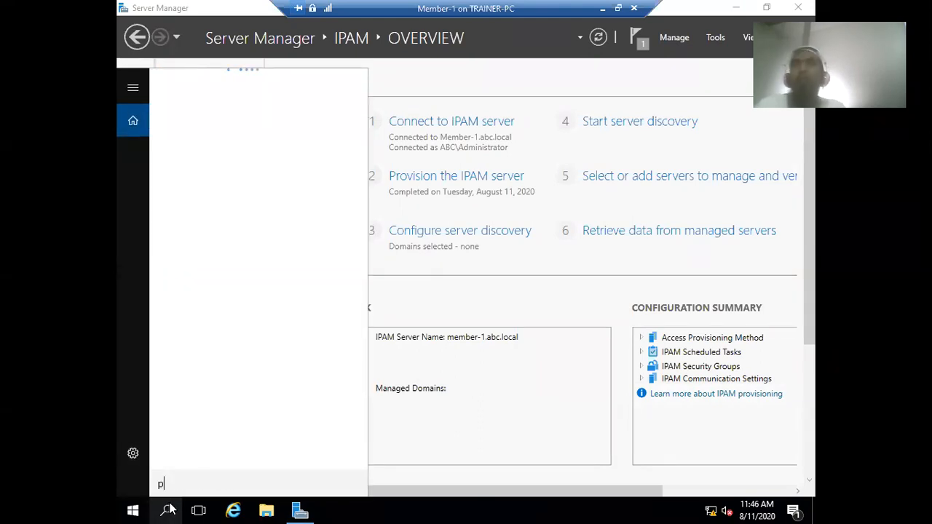
pyautogui.write('ower')
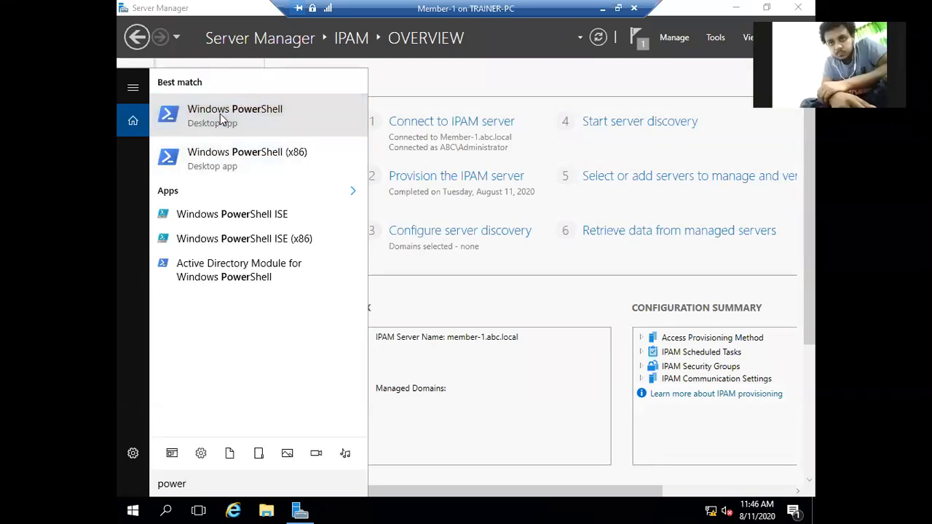
pyautogui.rightClick(220, 114)
pyautogui.click(236, 128)
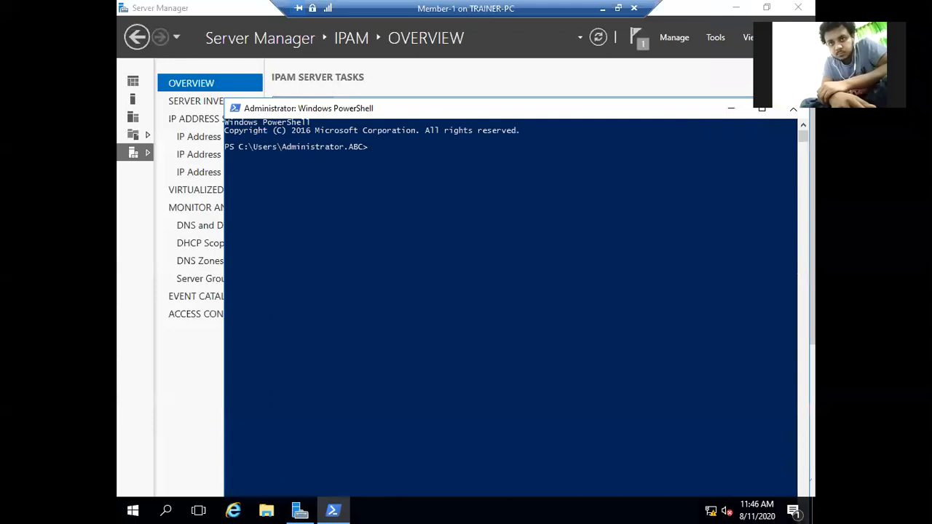
pyautogui.click(346, 147)
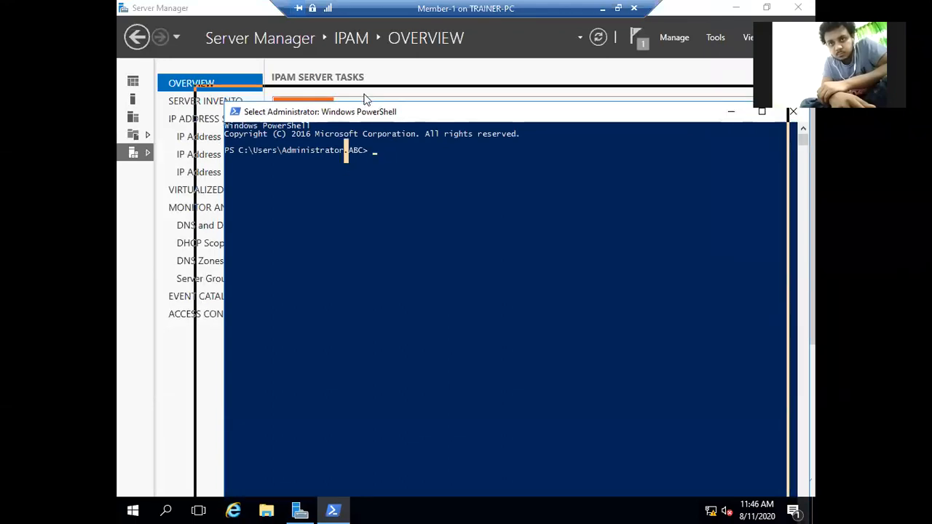
pyautogui.click(602, 8)
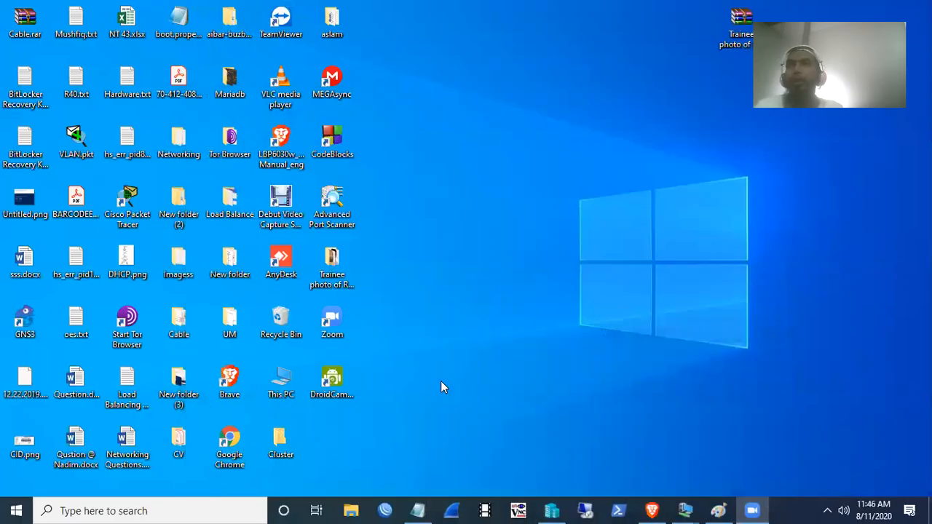
# - In the Notepad command, replace xyz with abc in the domain and server name
pyautogui.click(419, 509)
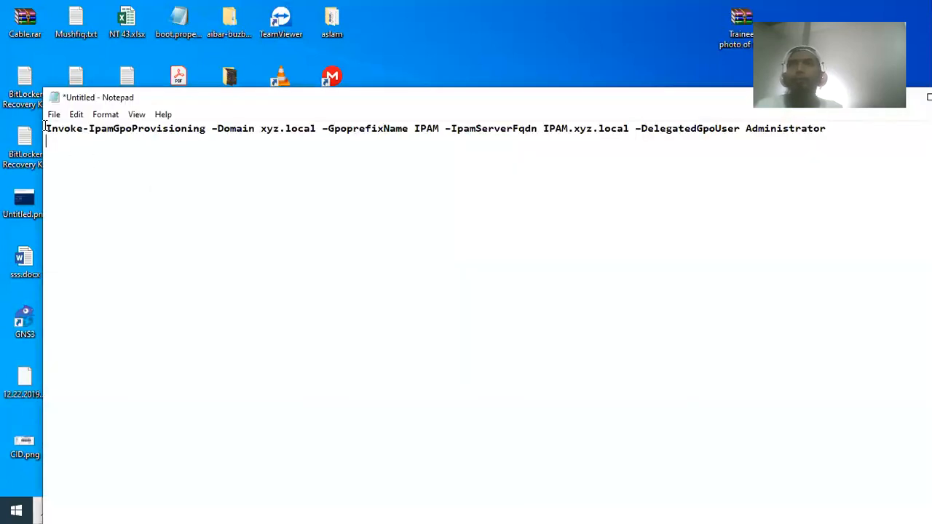
pyautogui.moveTo(45, 128); pyautogui.dragTo(827, 132)
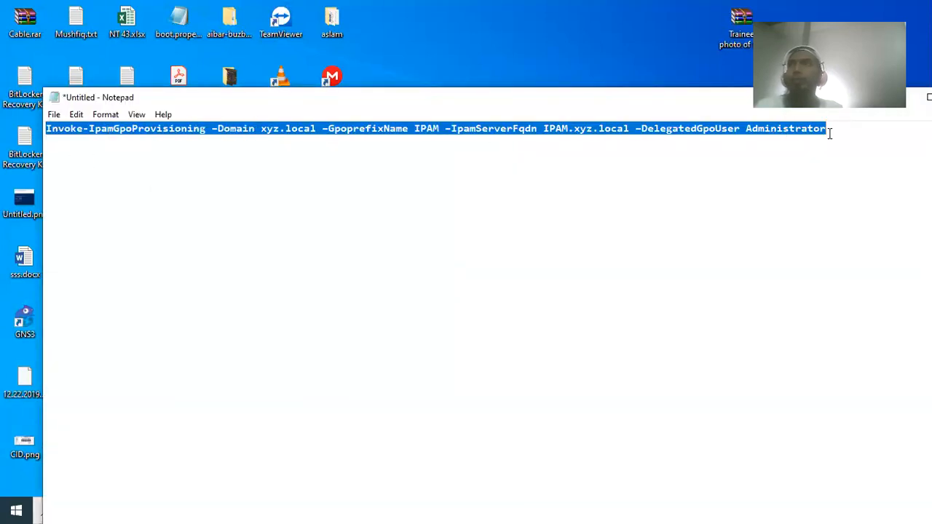
pyautogui.click(440, 130)
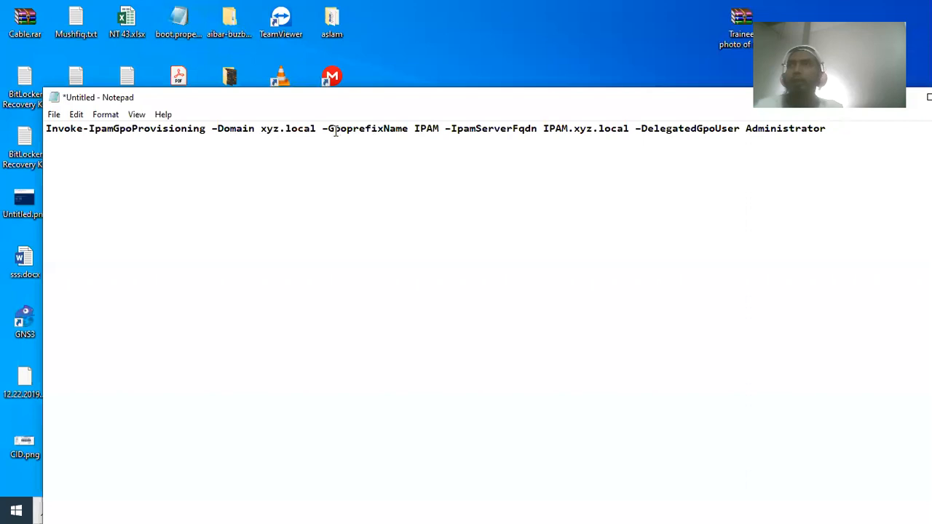
pyautogui.moveTo(444, 129); pyautogui.dragTo(413, 129)
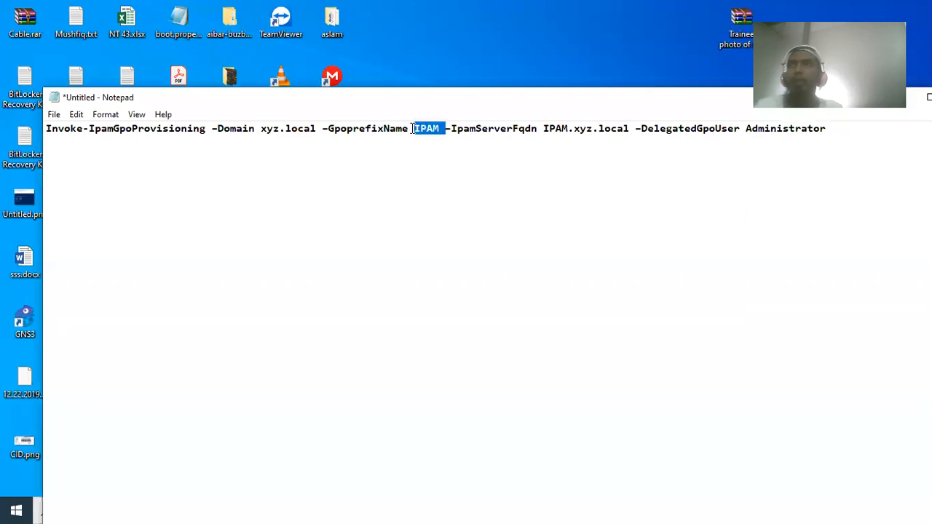
pyautogui.click(412, 129)
pyautogui.moveTo(261, 129); pyautogui.dragTo(280, 129)
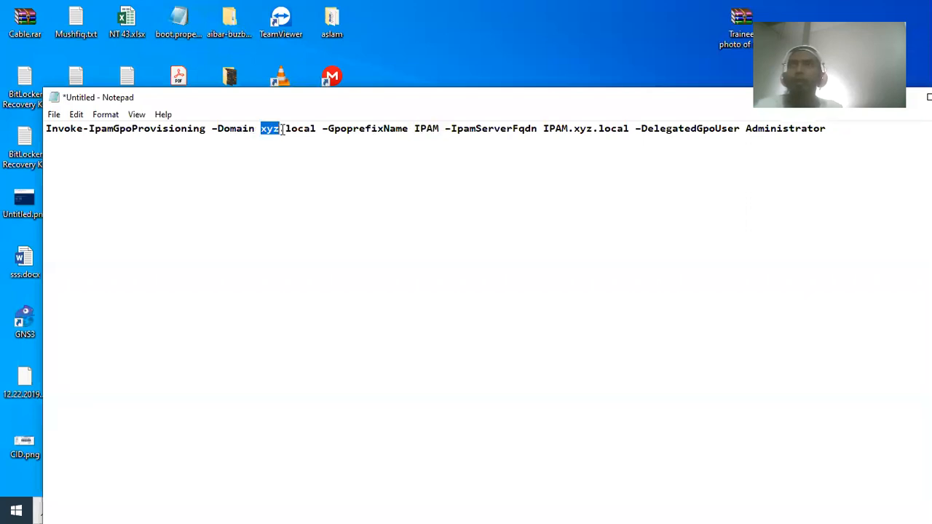
pyautogui.write('abc')
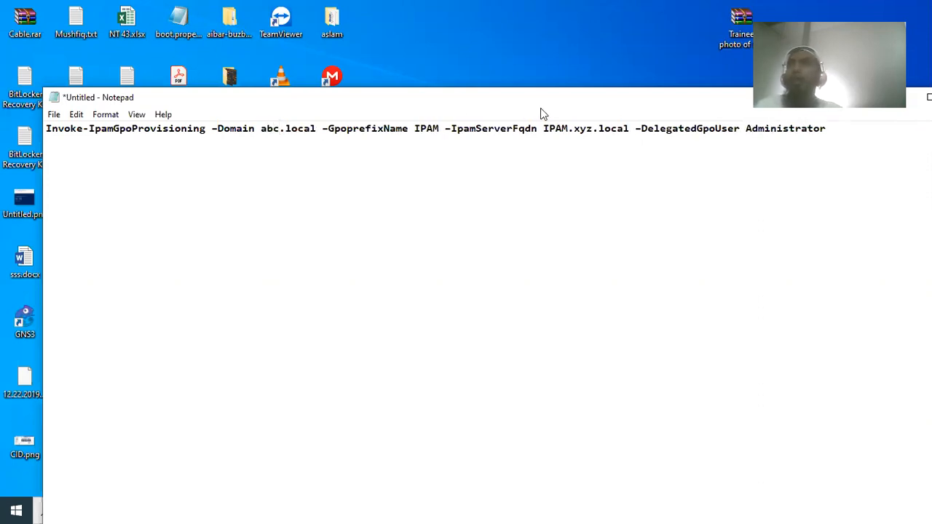
pyautogui.moveTo(575, 129); pyautogui.dragTo(594, 128)
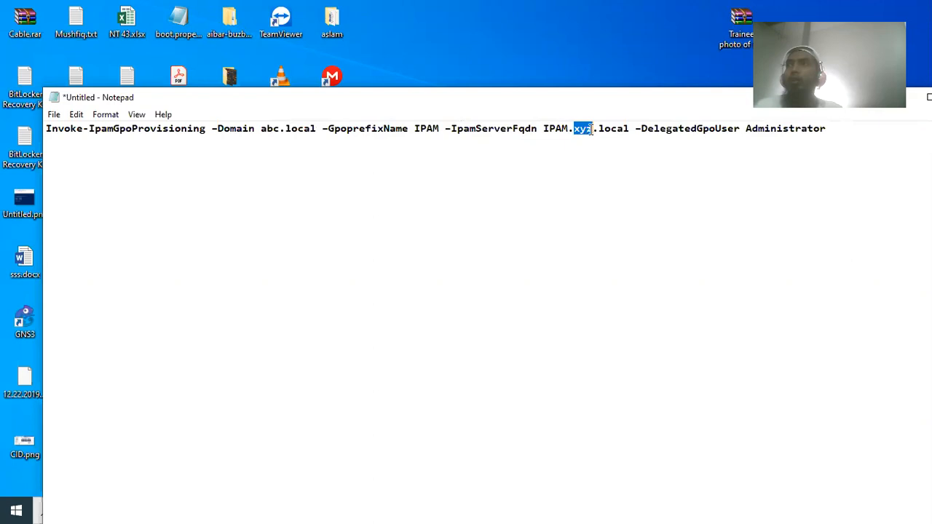
pyautogui.write('abc')
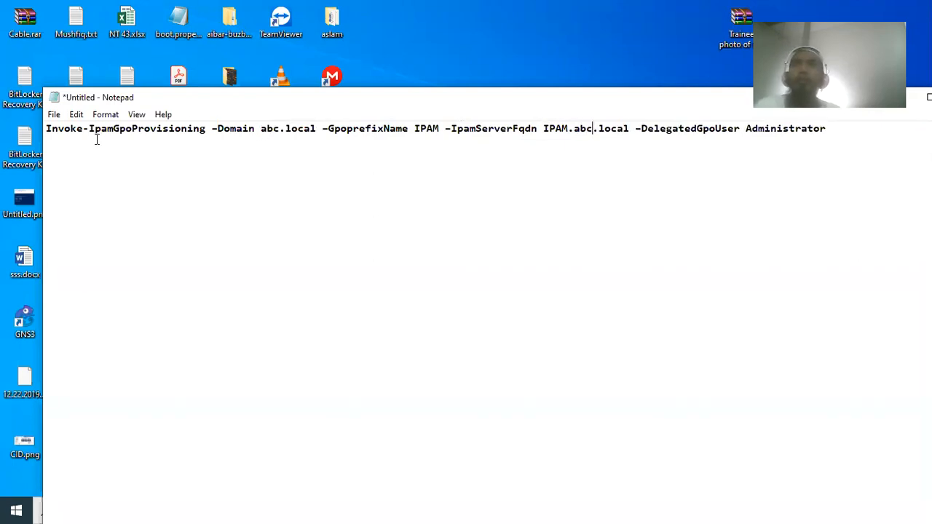
# - Check the command's parameters and change the IPAM server name to Member-1.abc.local
pyautogui.moveTo(209, 129); pyautogui.dragTo(34, 133)
pyautogui.click(229, 129)
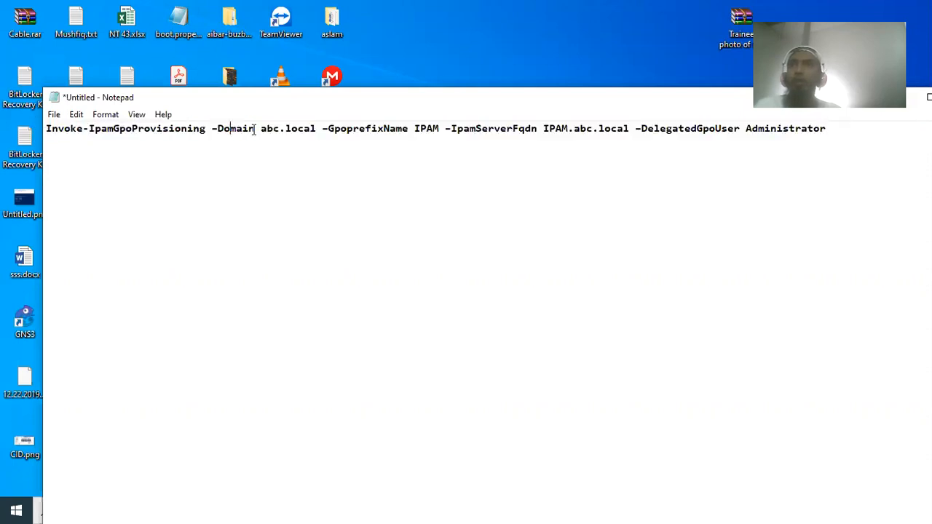
pyautogui.moveTo(259, 129); pyautogui.dragTo(313, 129)
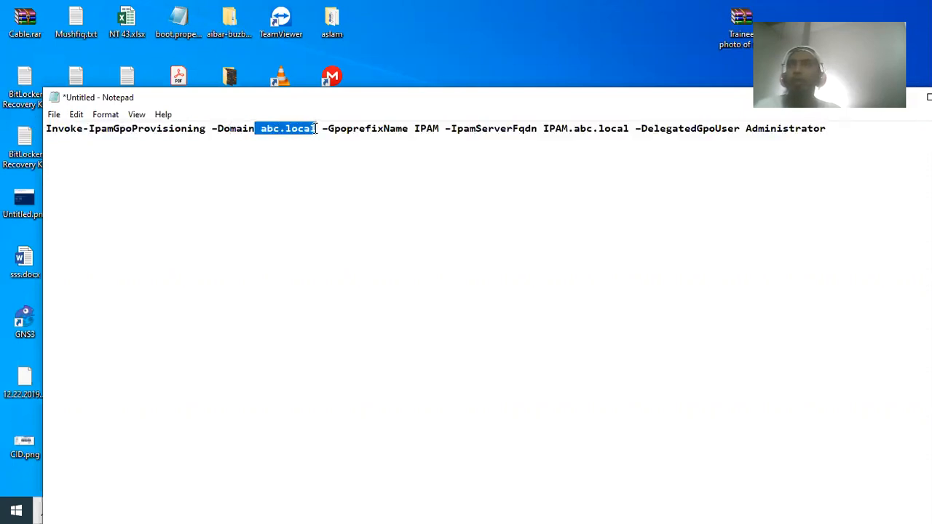
pyautogui.click(316, 129)
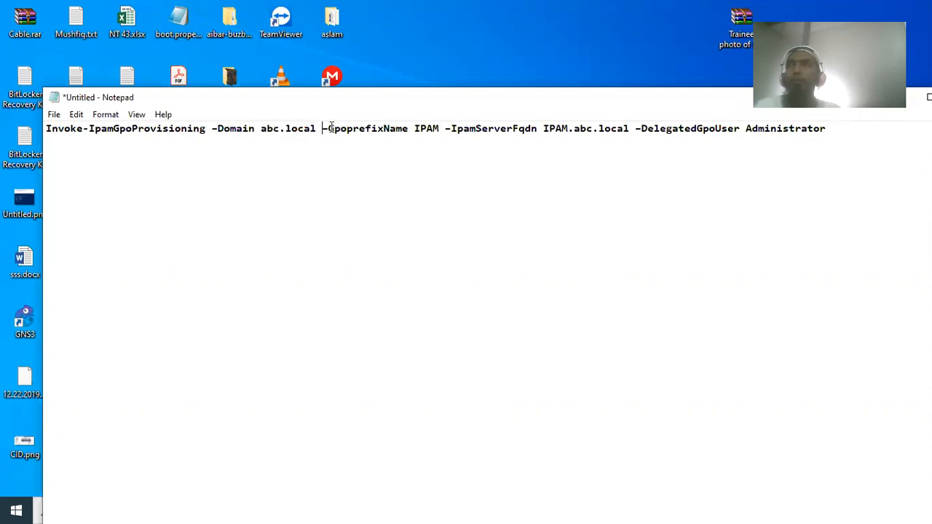
pyautogui.moveTo(322, 129); pyautogui.dragTo(410, 125)
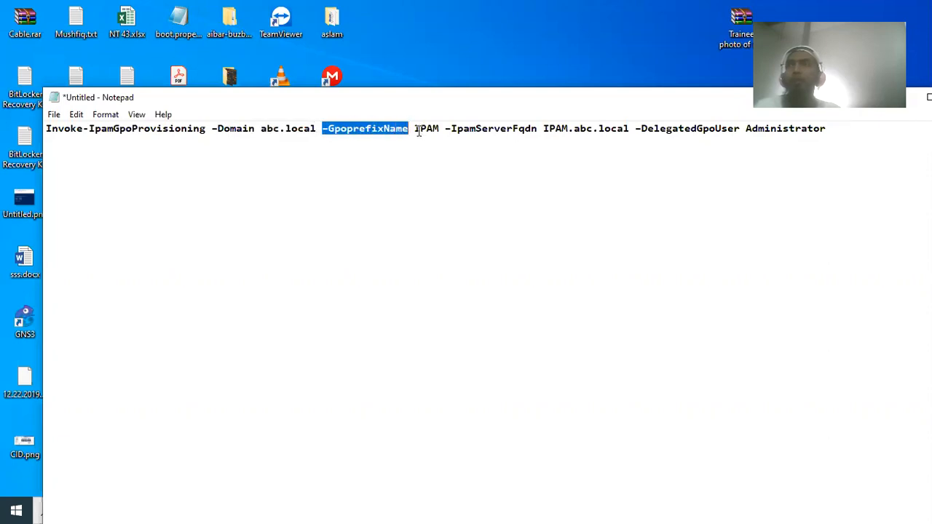
pyautogui.moveTo(414, 128); pyautogui.dragTo(435, 128)
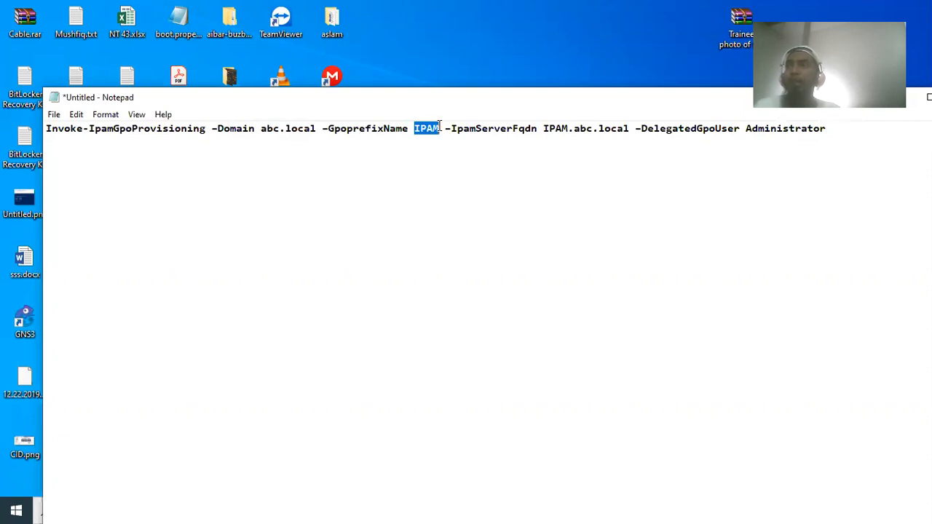
pyautogui.click(439, 125)
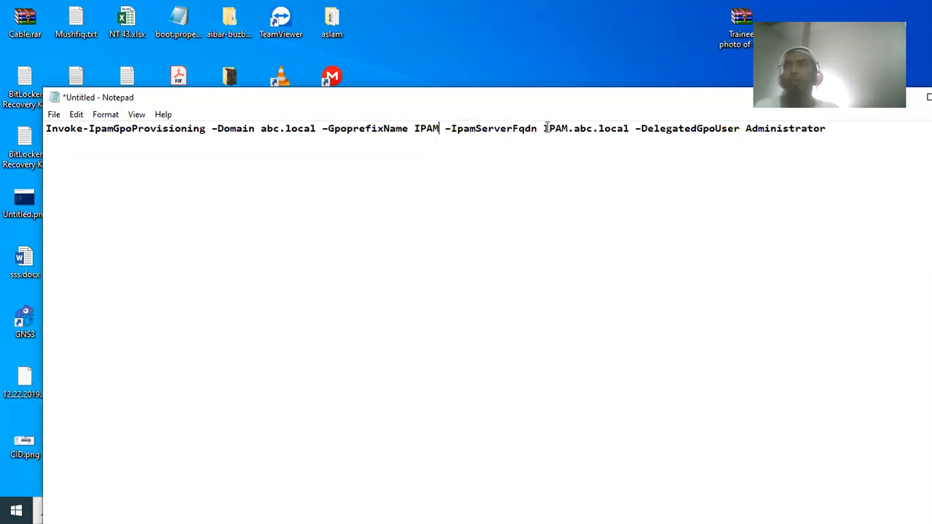
pyautogui.moveTo(543, 127); pyautogui.dragTo(569, 128)
pyautogui.write('Member')
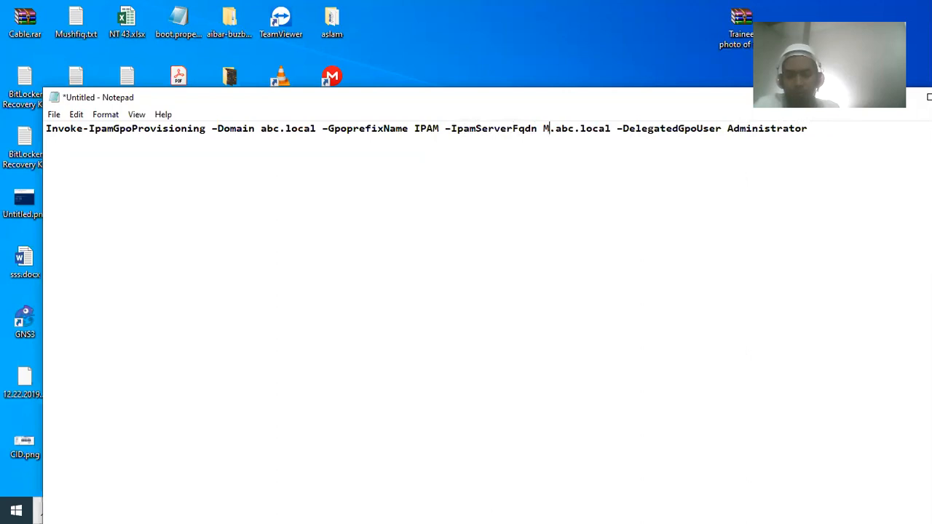
pyautogui.write('-1')
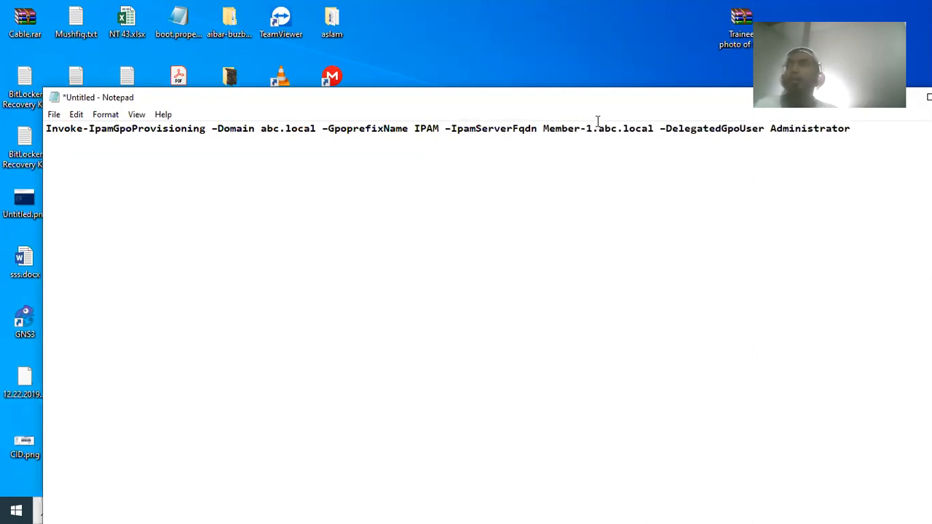
# - Maximise Notepad and check Member-1's Local Server properties in the VM session
pyautogui.moveTo(655, 128); pyautogui.dragTo(542, 128)
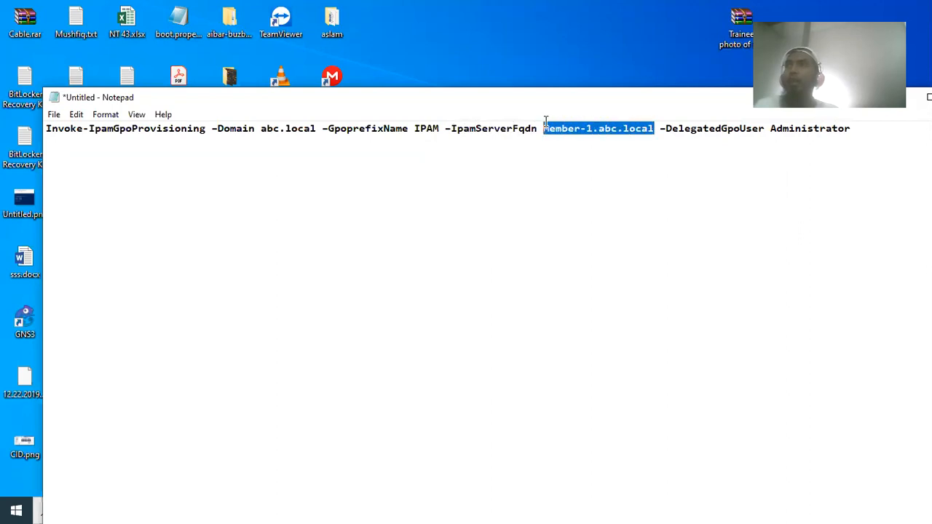
pyautogui.doubleClick(420, 97)
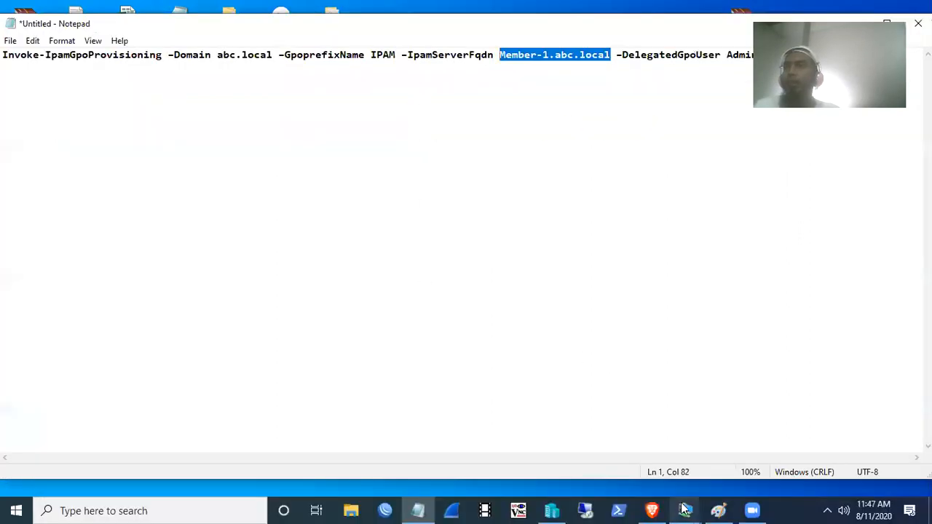
pyautogui.moveTo(684, 510)
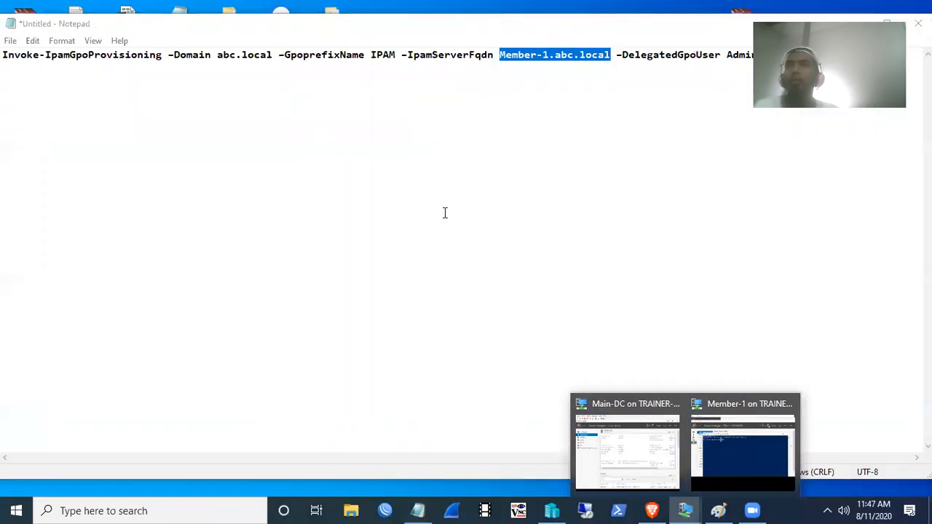
pyautogui.click(744, 440)
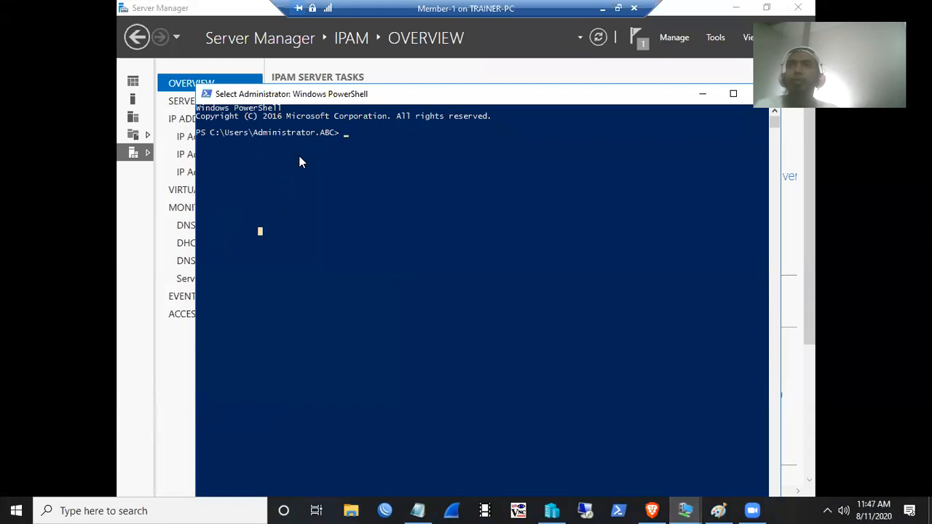
pyautogui.moveTo(386, 97); pyautogui.dragTo(404, 97)
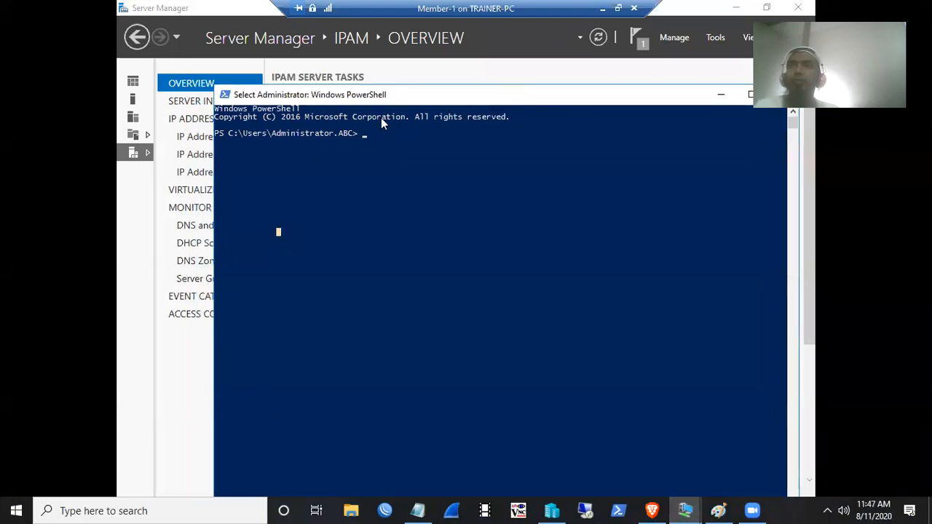
pyautogui.click(133, 99)
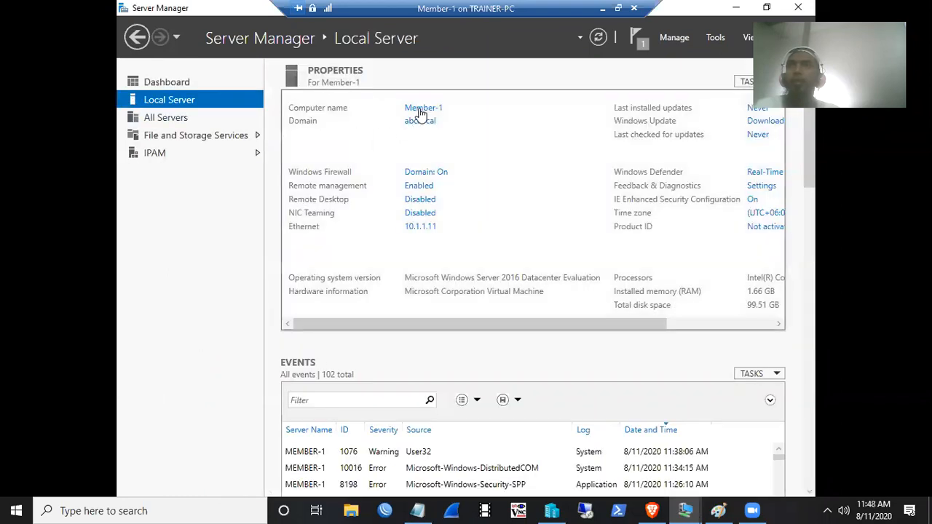
pyautogui.click(602, 7)
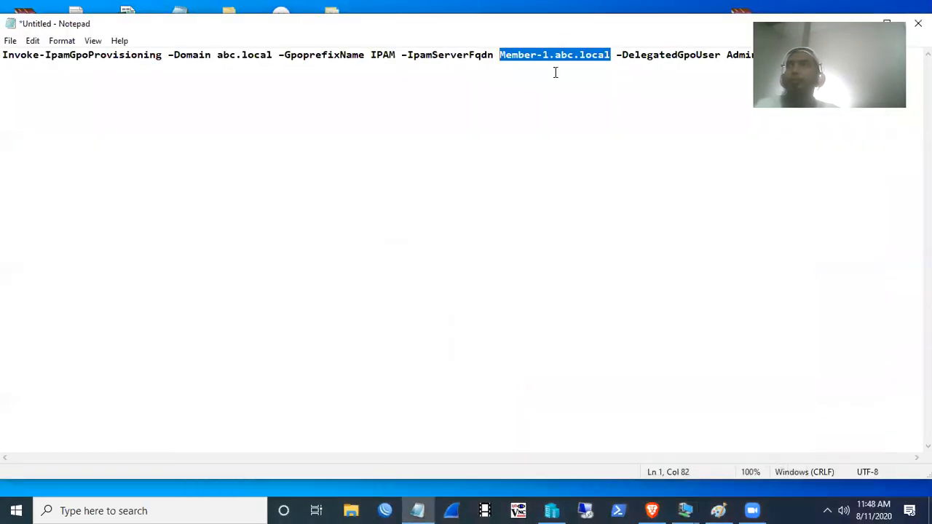
pyautogui.click(602, 97)
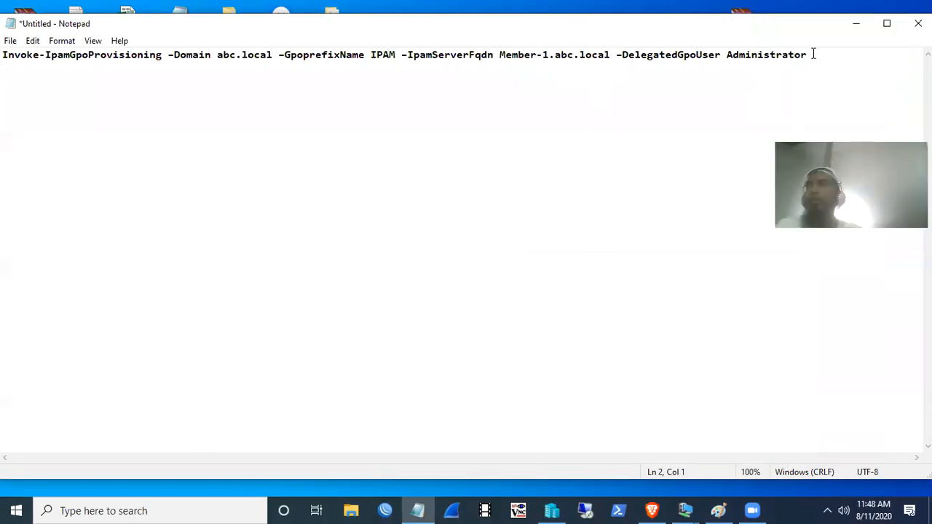
pyautogui.write('@')
pyautogui.write('abc.l')
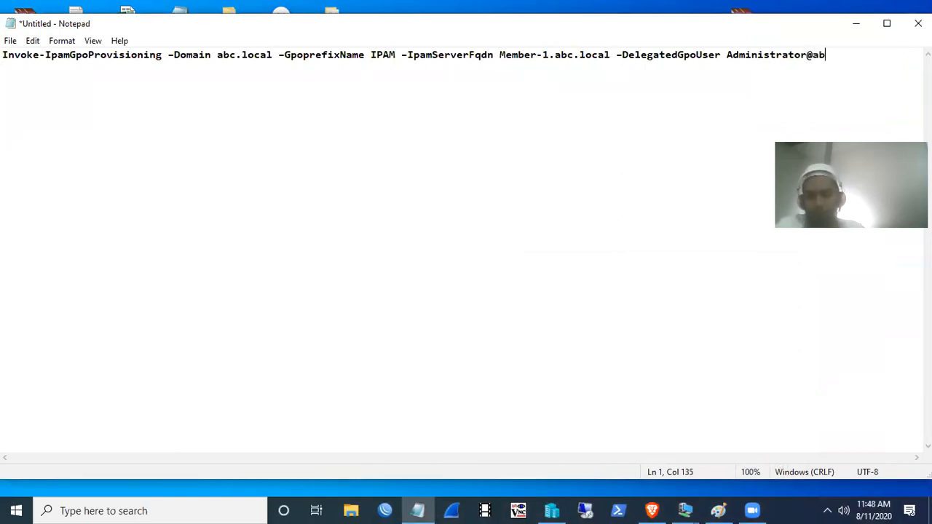
pyautogui.write('ocal')
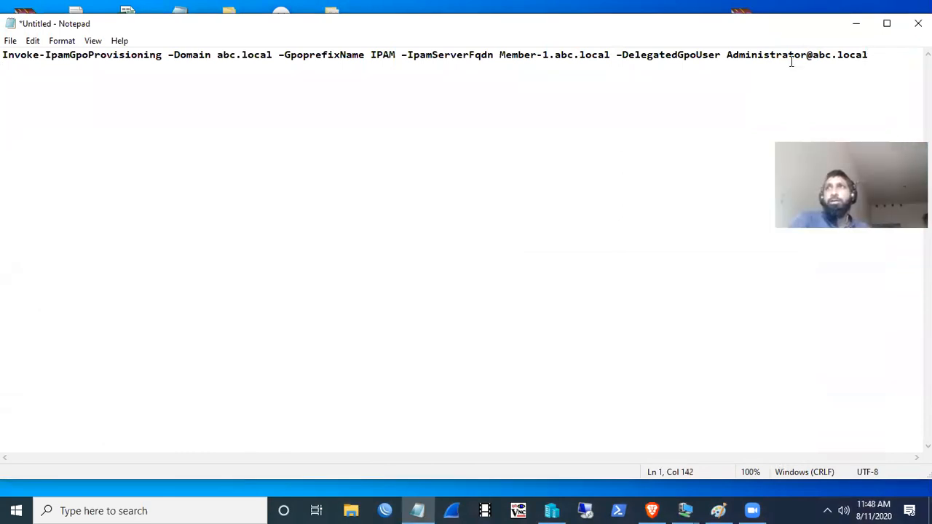
pyautogui.moveTo(615, 56)
pyautogui.mouseDown()
pyautogui.moveTo(875, 58)
pyautogui.moveTo(623, 49)
pyautogui.mouseUp()
pyautogui.click(875, 57)
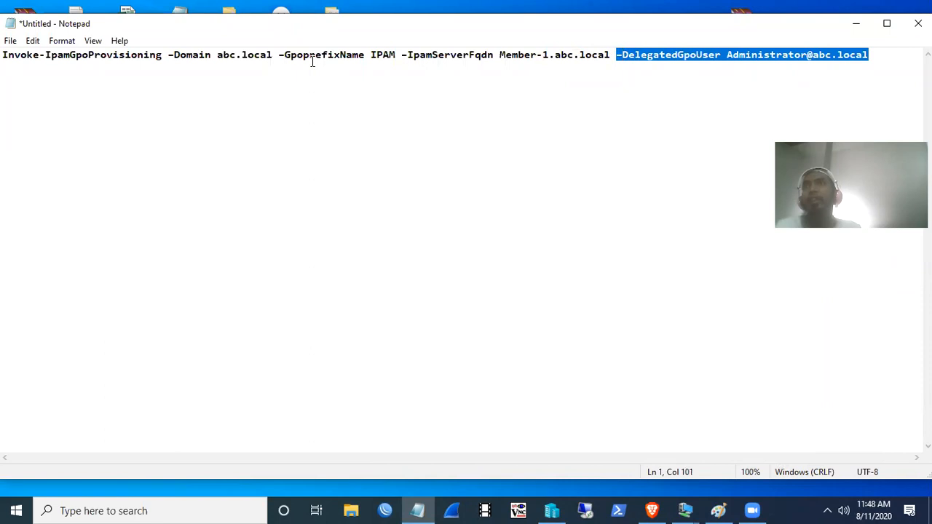
pyautogui.moveTo(879, 58); pyautogui.dragTo(618, 55)
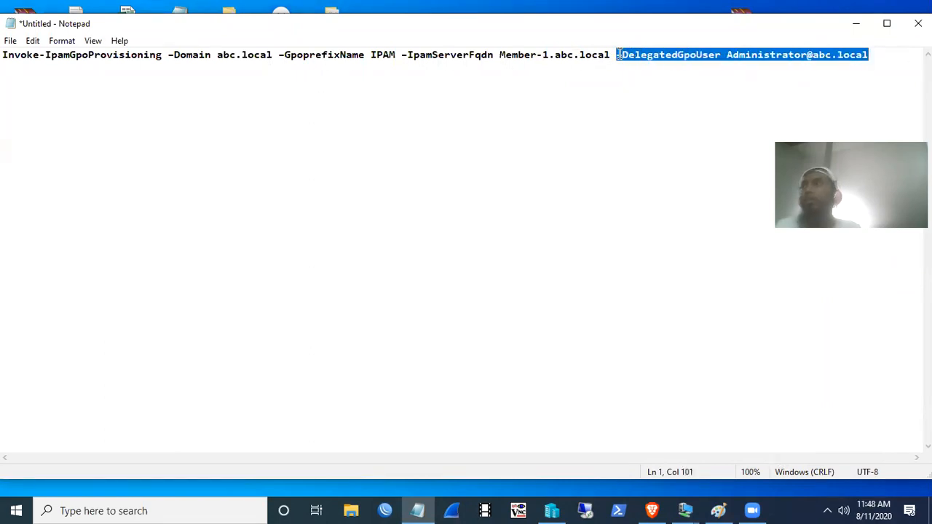
pyautogui.moveTo(874, 56); pyautogui.dragTo(6, 58)
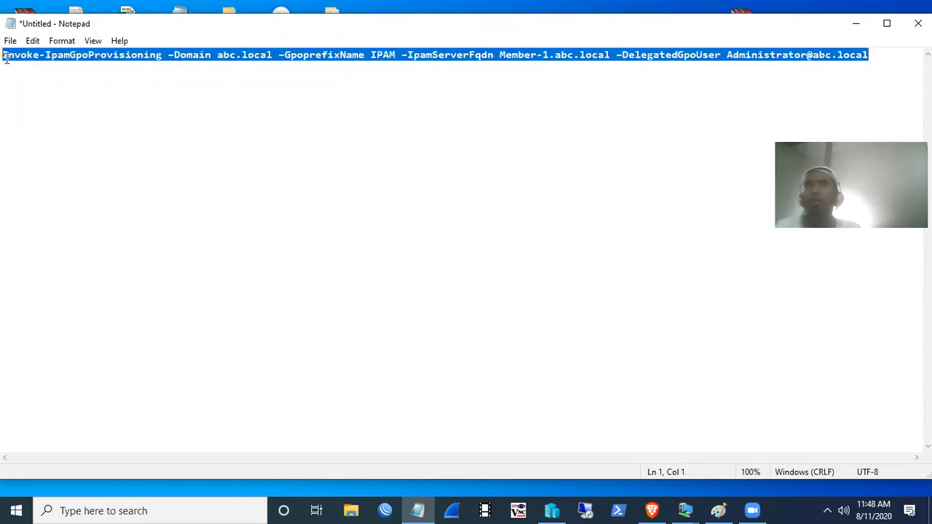
pyautogui.rightClick(183, 55)
pyautogui.click(202, 98)
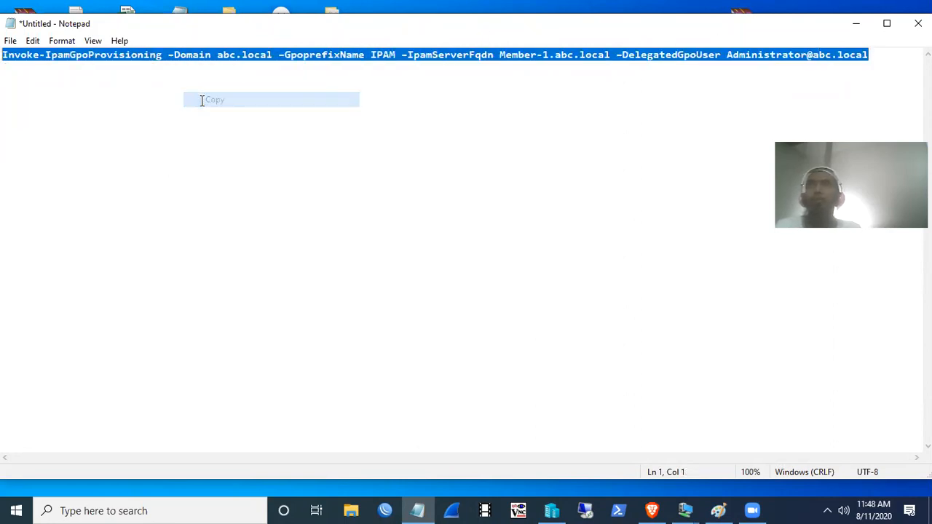
# - Minimise and restore Notepad, confirming the IPAM prefix in the command is unchanged
pyautogui.click(855, 24)
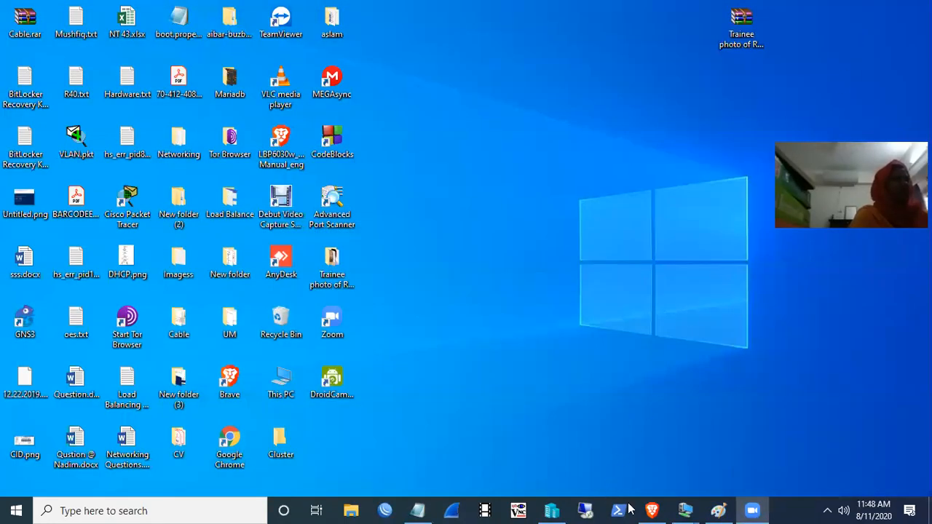
pyautogui.moveTo(684, 510)
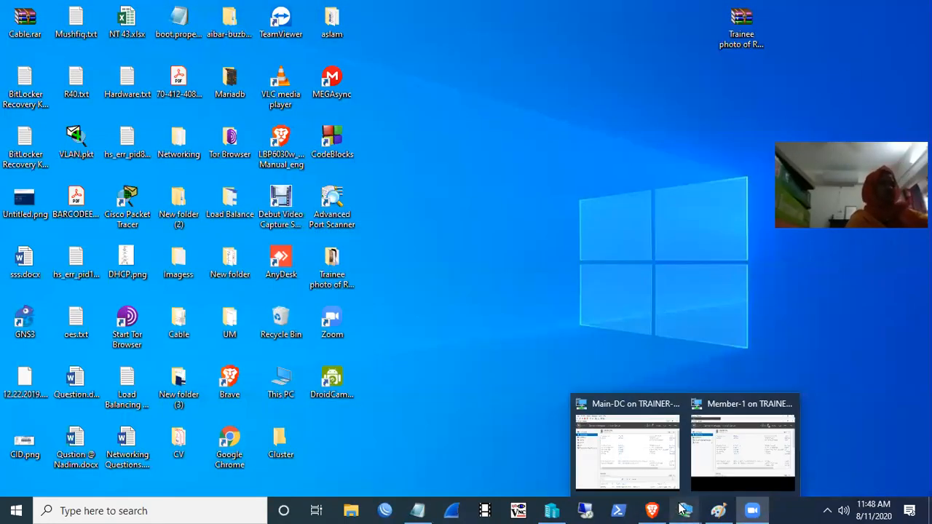
pyautogui.click(418, 510)
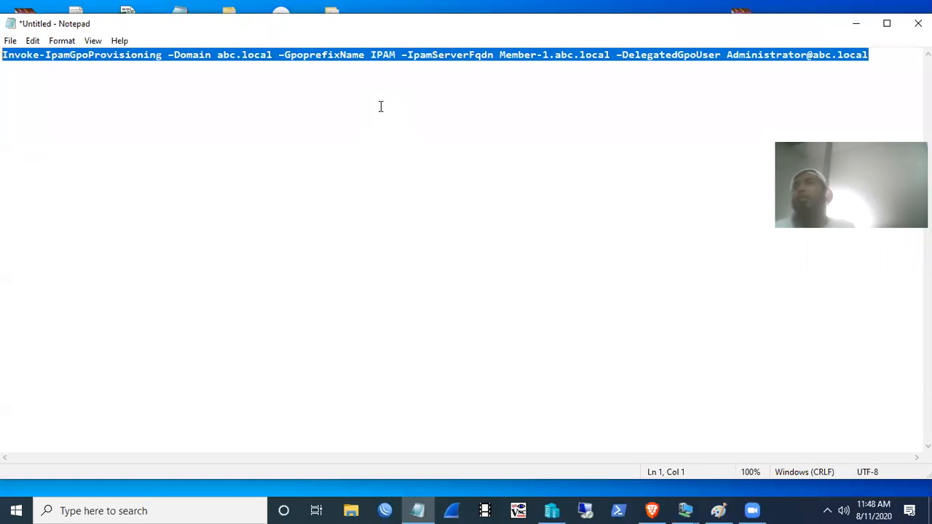
pyautogui.click(398, 55)
pyautogui.moveTo(397, 54); pyautogui.dragTo(370, 55)
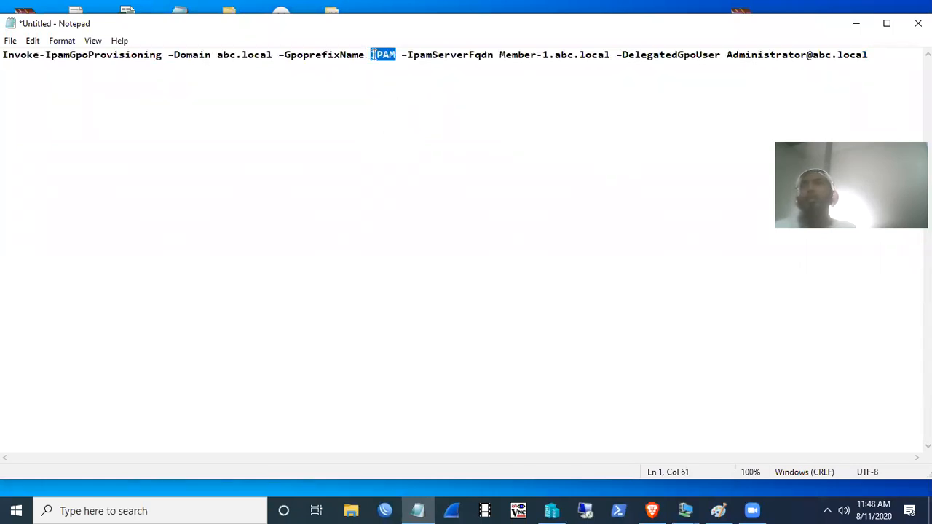
pyautogui.click(398, 55)
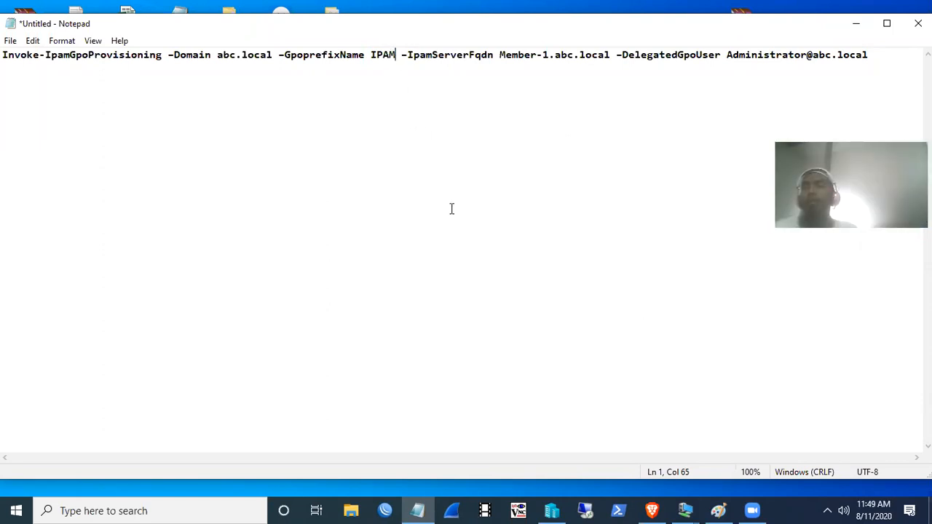
# - Switch back to the Member-1 virtual machine session showing its Local Server page
pyautogui.moveTo(685, 510)
pyautogui.click(726, 459)
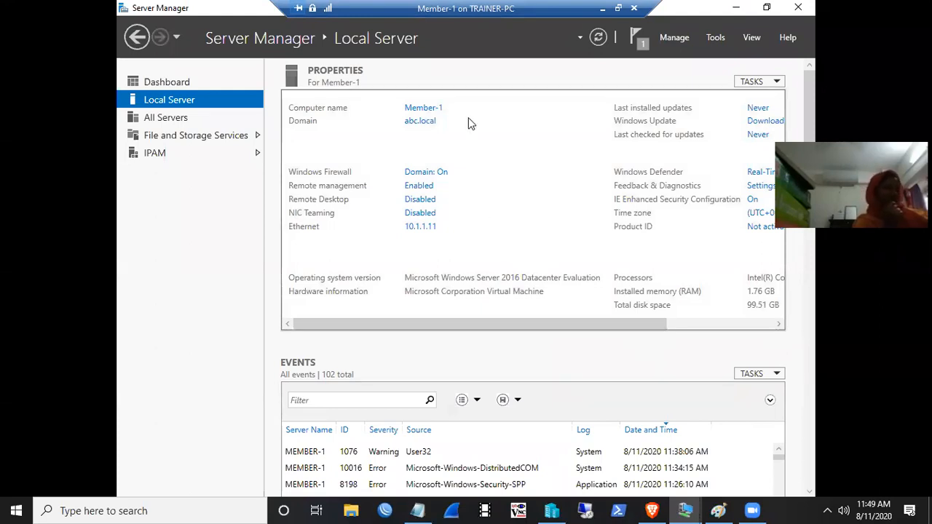
pyautogui.click(602, 8)
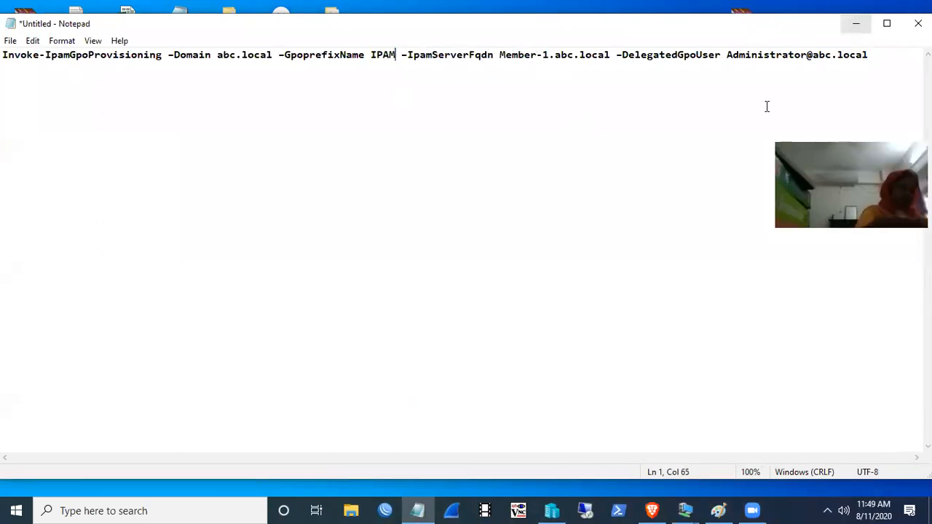
pyautogui.click(685, 511)
pyautogui.click(760, 435)
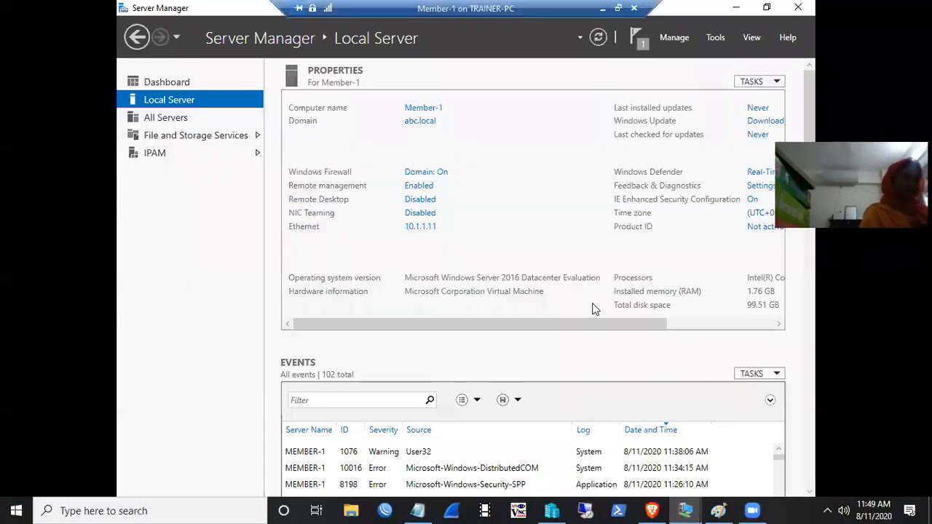
# - Bring up Member-1's PowerShell console, then move it up and widen it
pyautogui.click(736, 7)
pyautogui.click(387, 145)
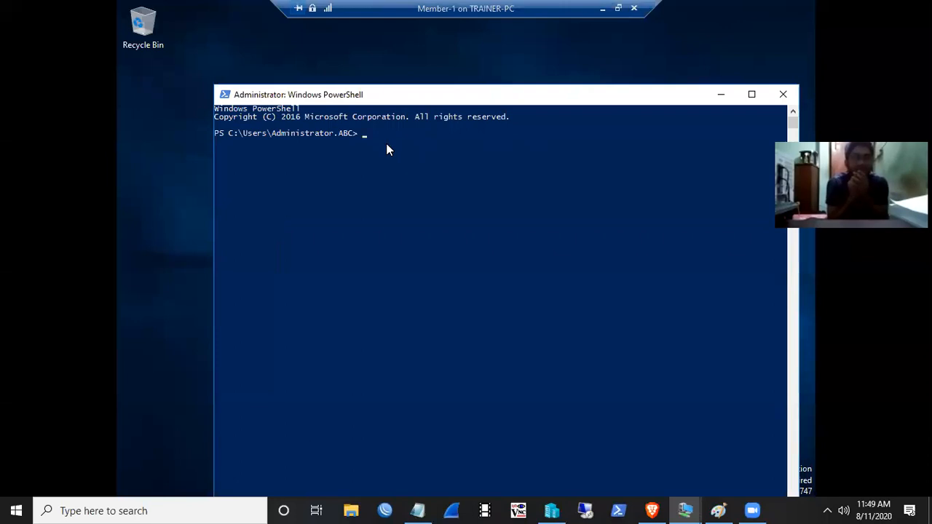
pyautogui.click(359, 135)
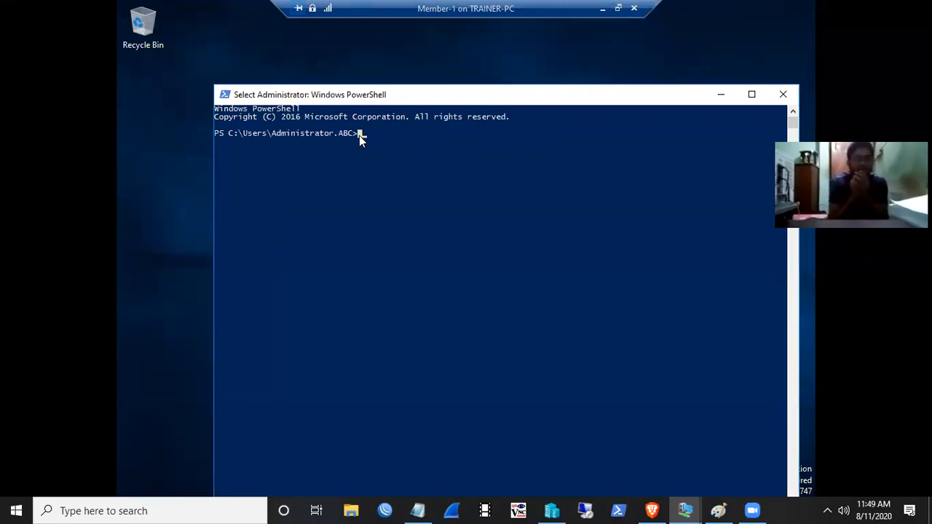
pyautogui.click(359, 138)
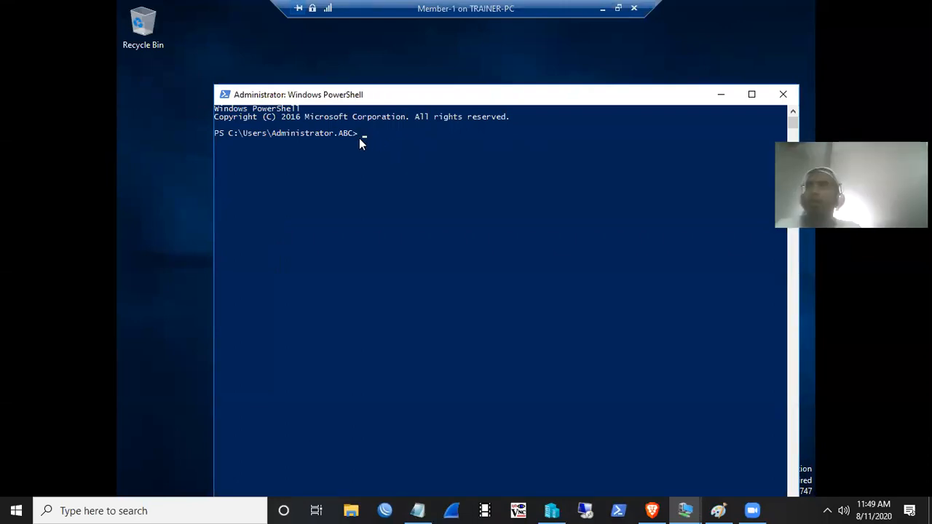
pyautogui.moveTo(450, 95); pyautogui.dragTo(448, 52)
pyautogui.moveTo(796, 123); pyautogui.dragTo(811, 123)
pyautogui.moveTo(208, 190); pyautogui.dragTo(119, 193)
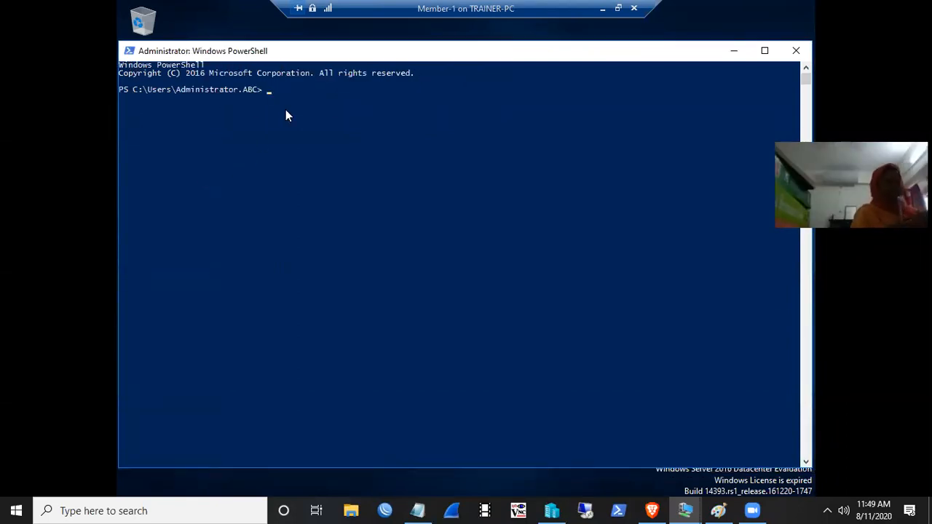
# - Start the Invoke-IpamGpoProvisioning command with domain abc.local
pyautogui.write('I')
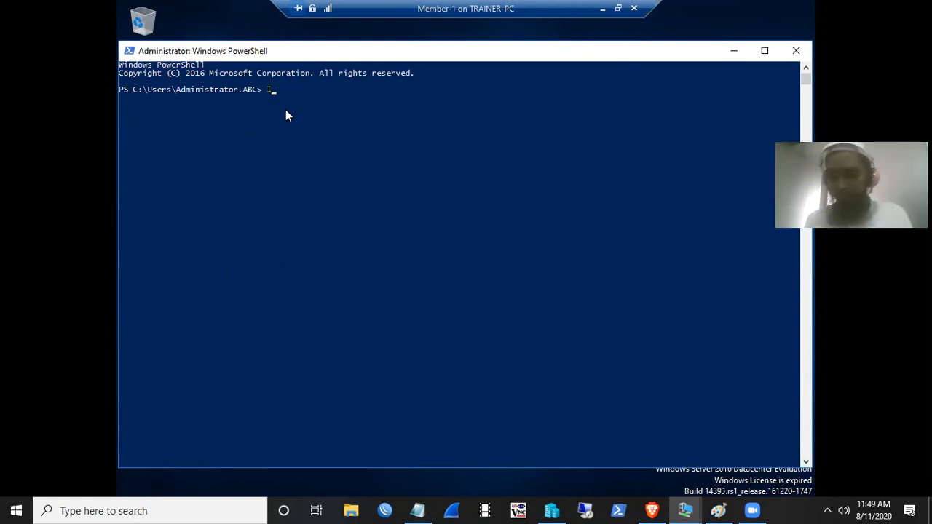
pyautogui.write('nvok')
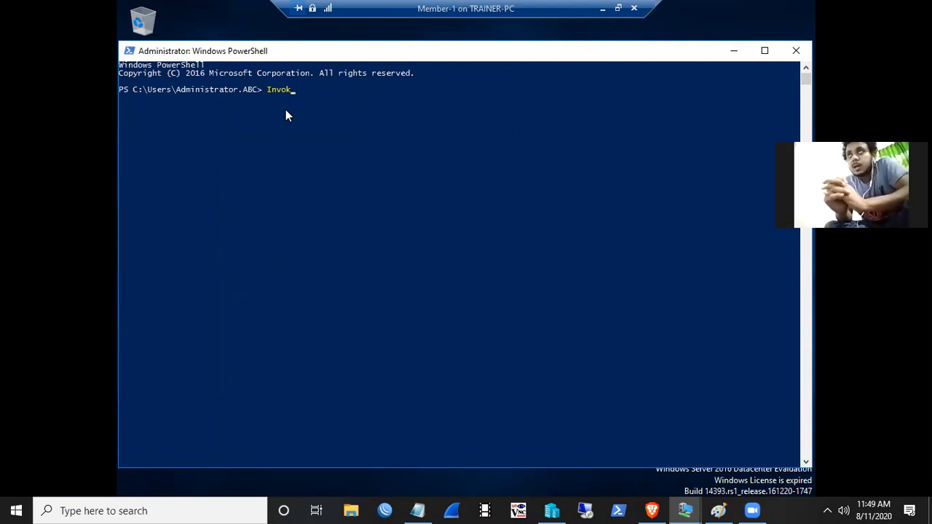
pyautogui.press('Tab')
pyautogui.write('e-')
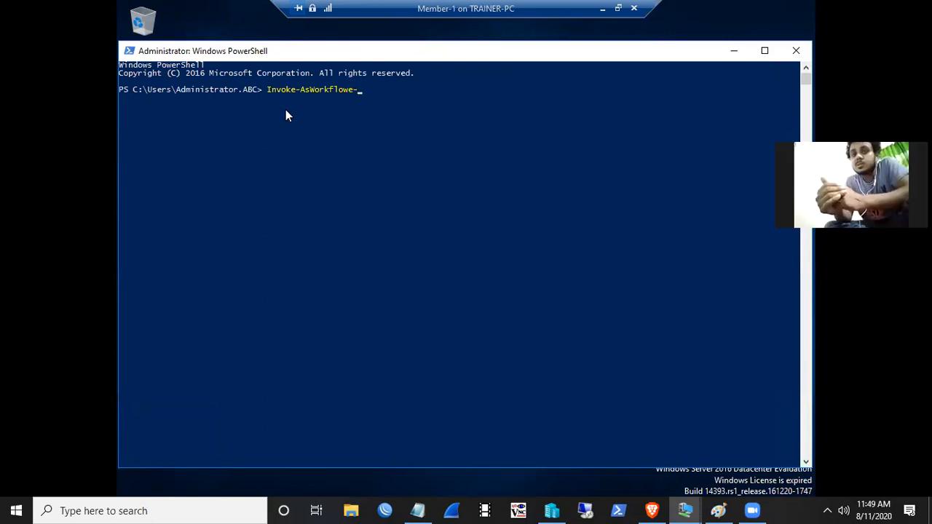
pyautogui.press('BackSpace')
pyautogui.press('BackSpace')
pyautogui.press('BackSpace')
pyautogui.press('BackSpace')
pyautogui.press('BackSpace')
pyautogui.press('BackSpace')
pyautogui.press('BackSpace')
pyautogui.press('BackSpace')
pyautogui.write('I')
pyautogui.press('Tab')
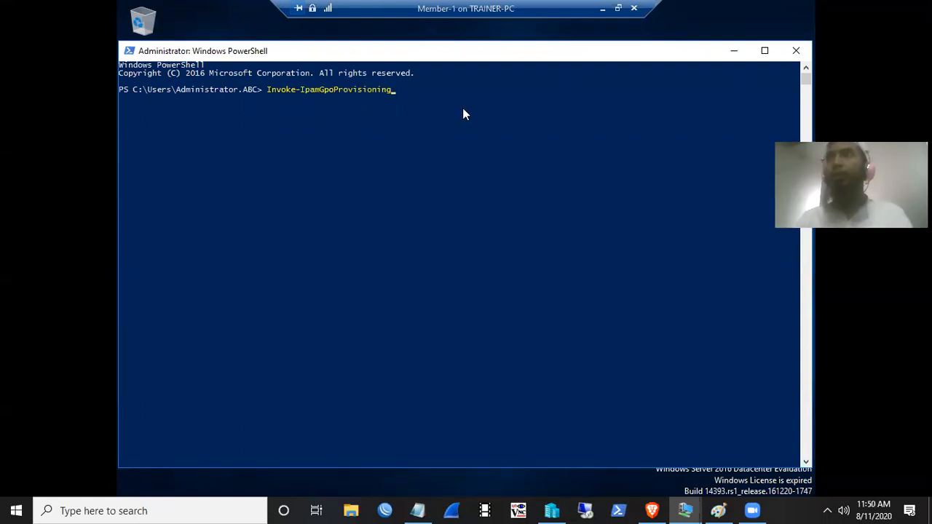
pyautogui.write('-D')
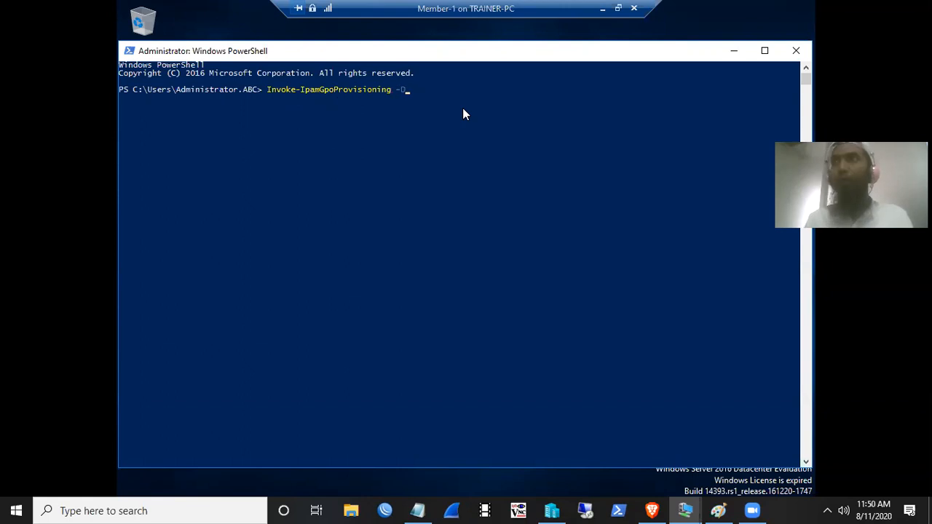
pyautogui.write('omain')
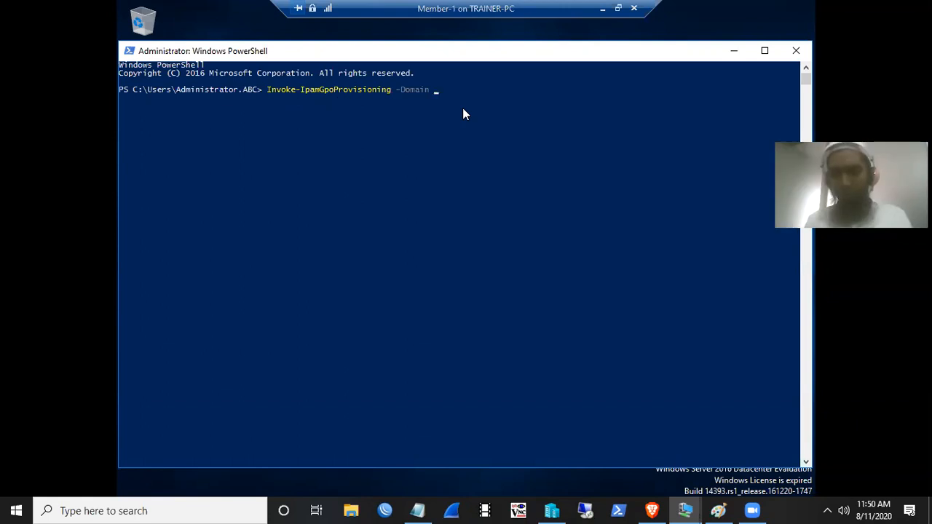
pyautogui.write('om abc.local')
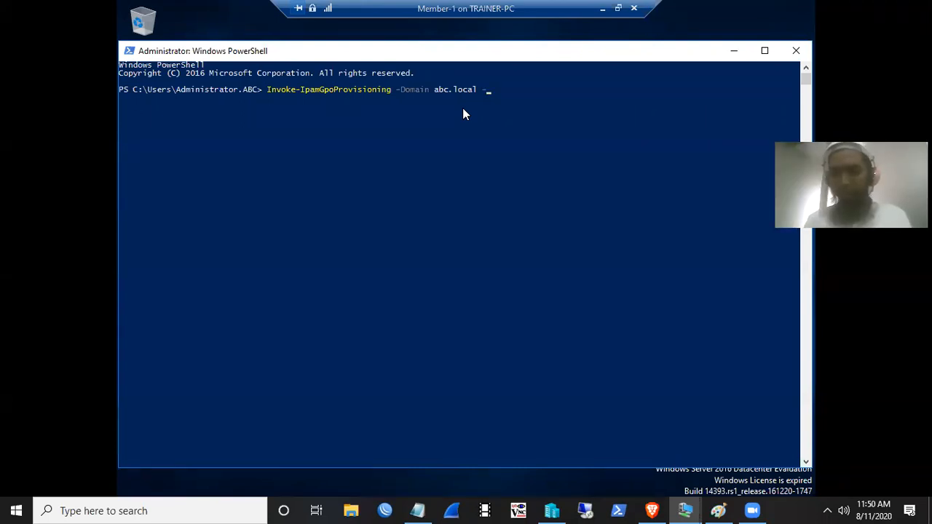
# - Add GPO prefix IPAM, server Member-1.abc.local and the domain administrator as delegated user, and run it
pyautogui.write('-Gp')
pyautogui.press('Tab')
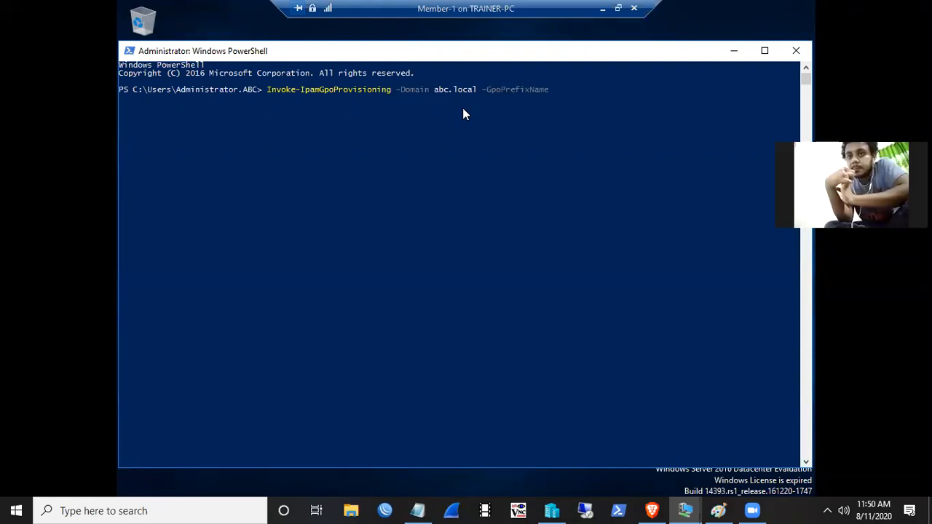
pyautogui.write('IPAM ')
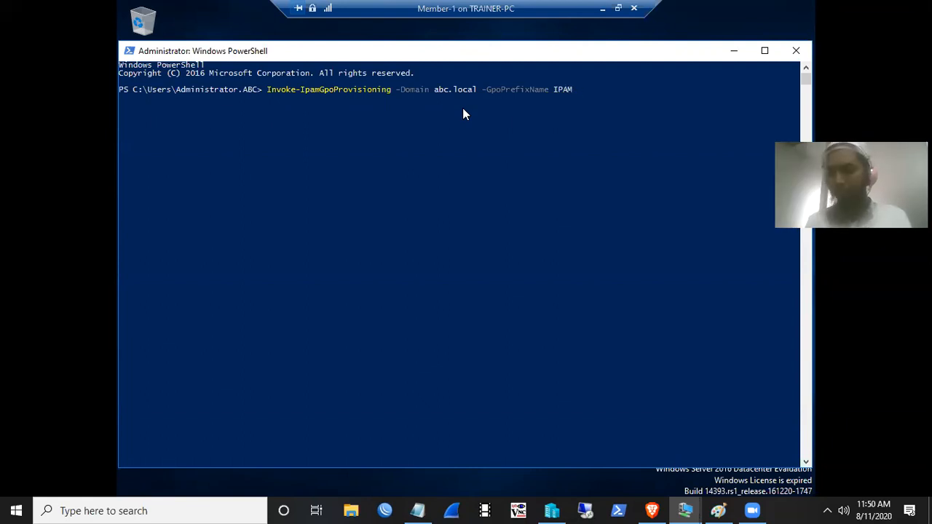
pyautogui.write('-IM')
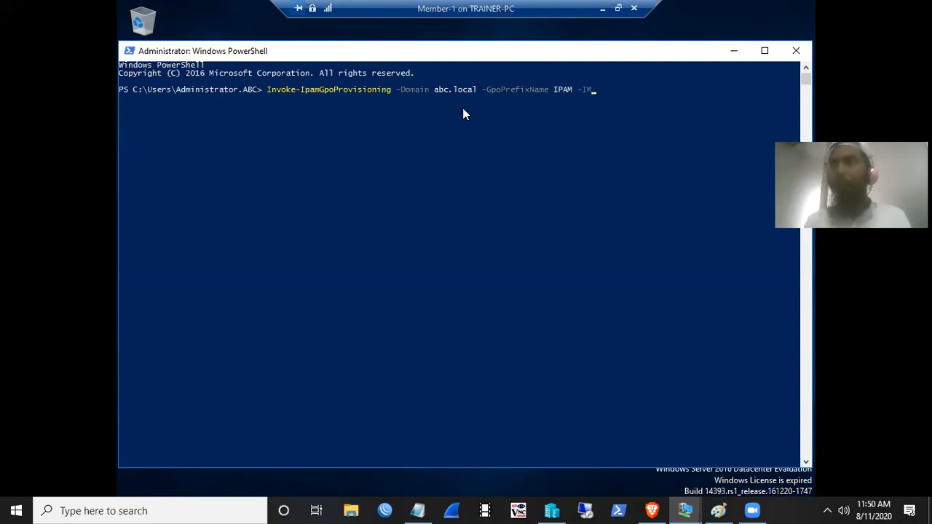
pyautogui.press('BackSpace')
pyautogui.press('Tab')
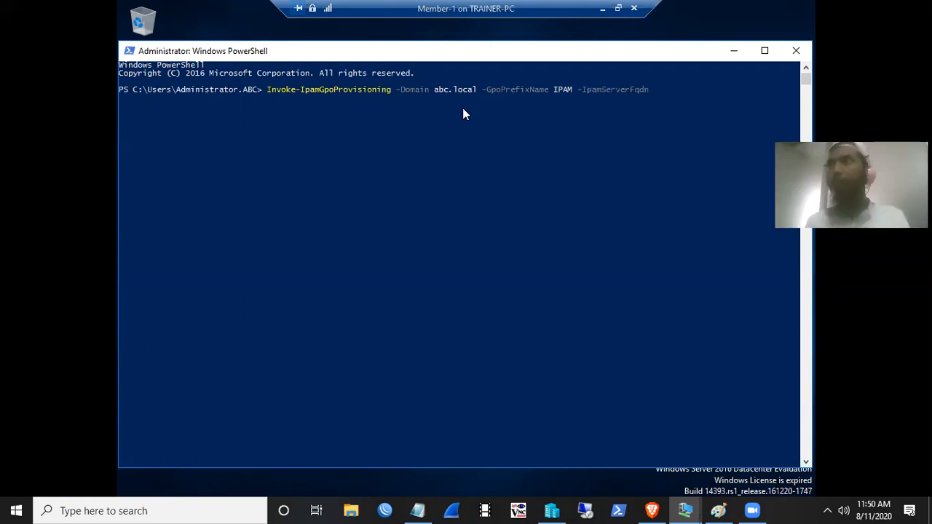
pyautogui.write('Member-')
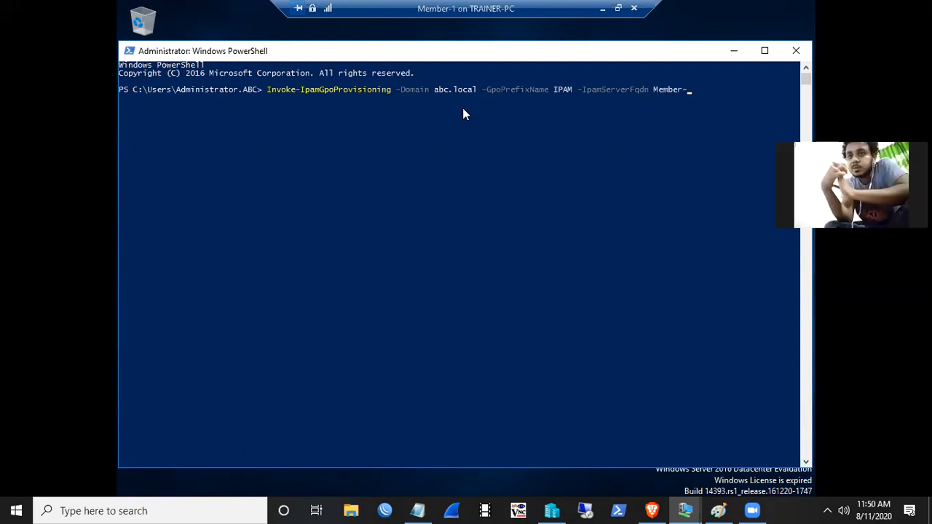
pyautogui.write('1.abc.local')
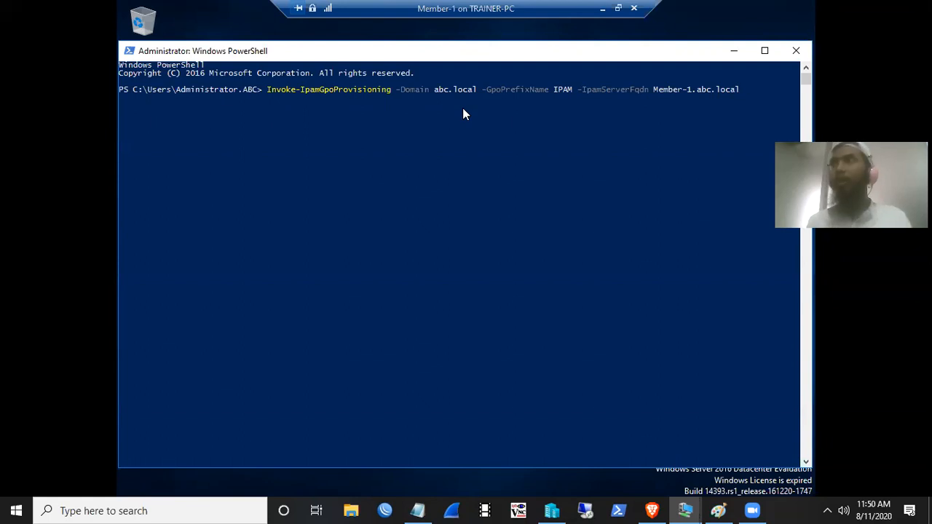
pyautogui.write(' -DelegatedGpoUser')
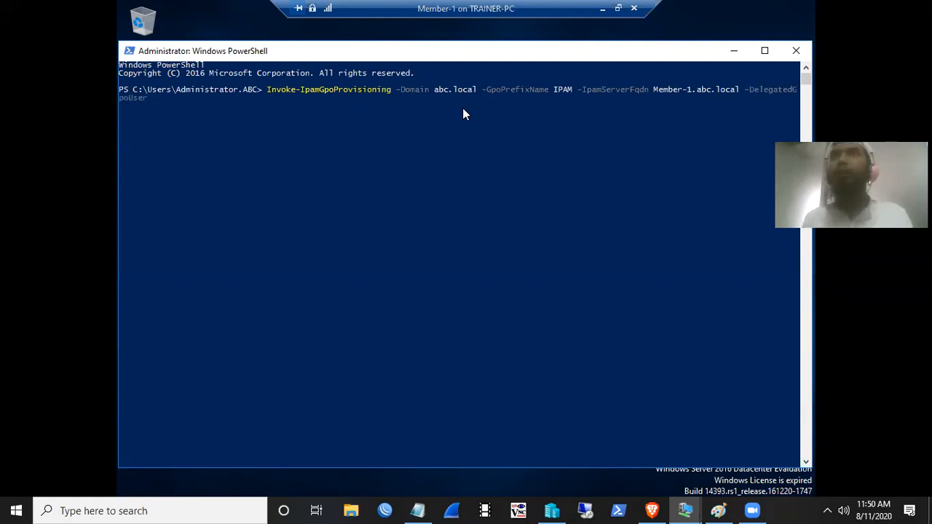
pyautogui.write(' Administra')
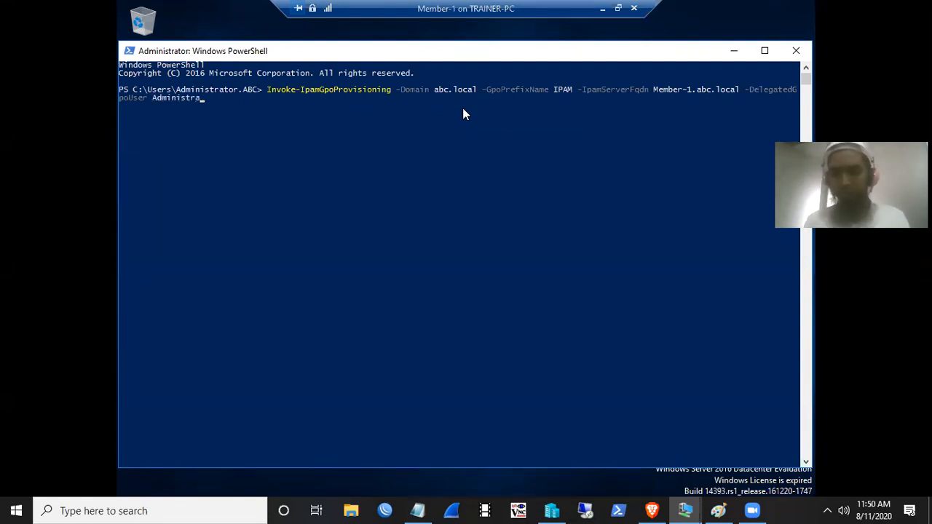
pyautogui.write('tor@')
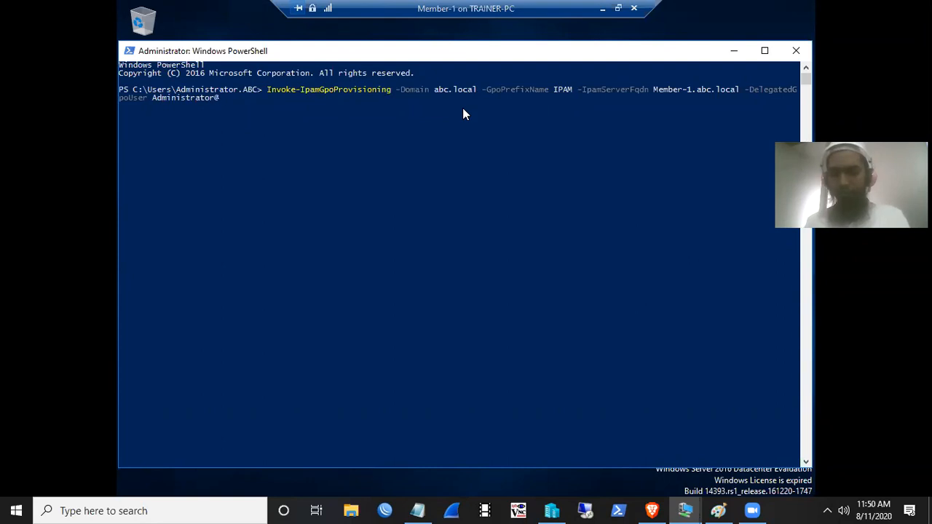
pyautogui.write('abc.loca')
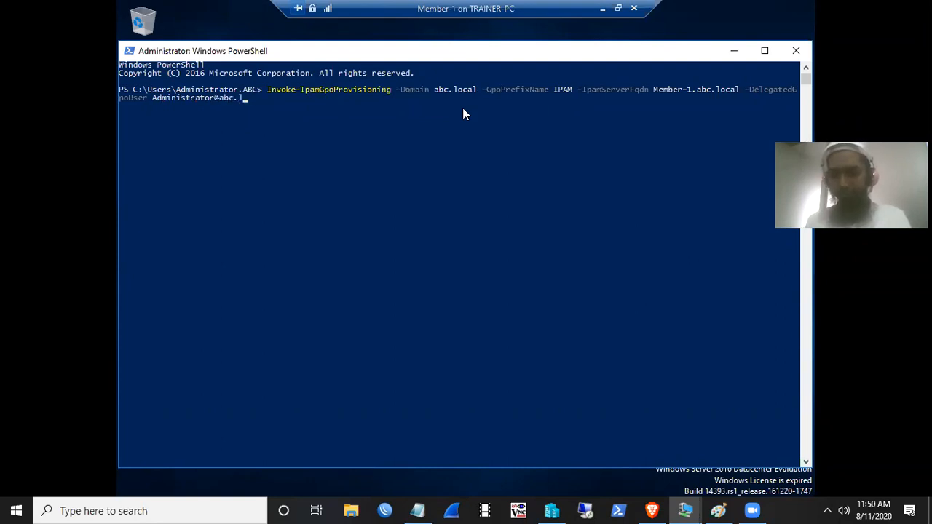
pyautogui.write('l')
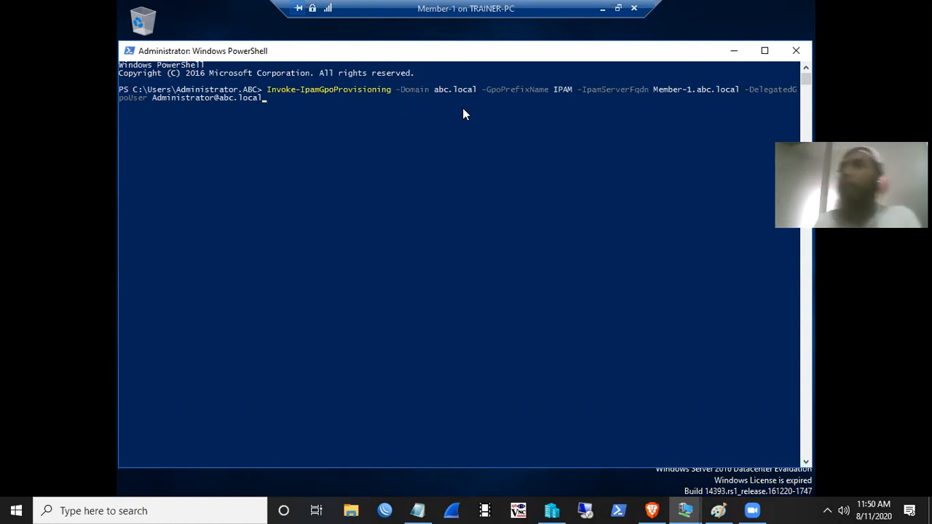
pyautogui.press('Return')
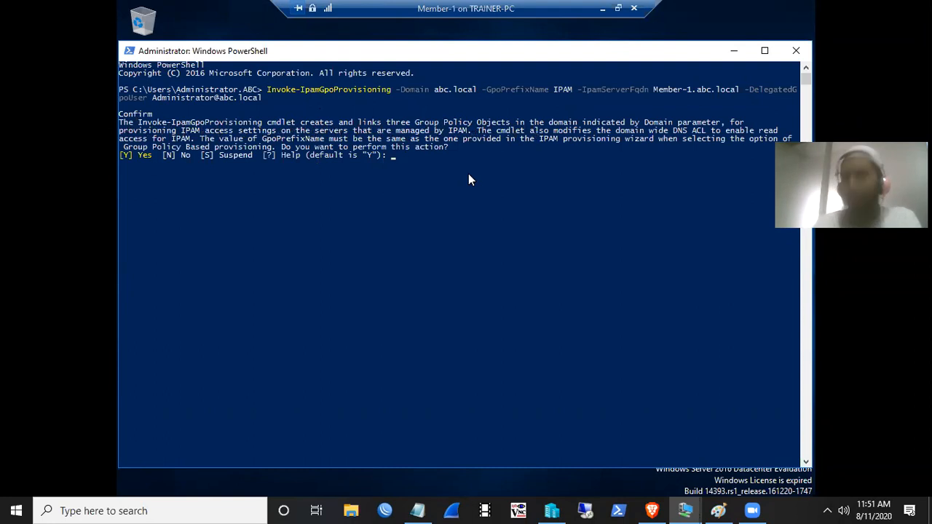
# - Confirm creating the IPAM GPOs with Y, then minimise PowerShell once finished
pyautogui.write('y')
pyautogui.press('Return')
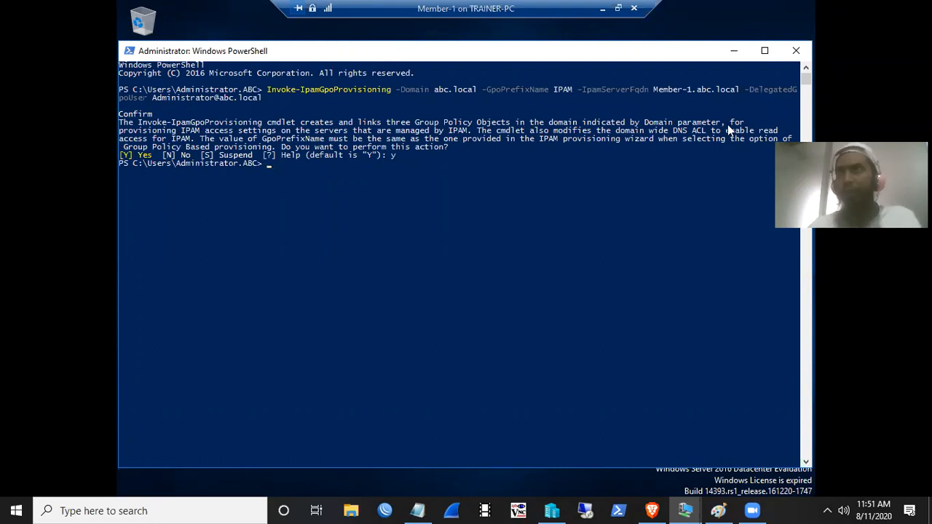
pyautogui.click(734, 53)
# - Switch to the Main-DC VM and sign in with the administrator password
pyautogui.moveTo(685, 510)
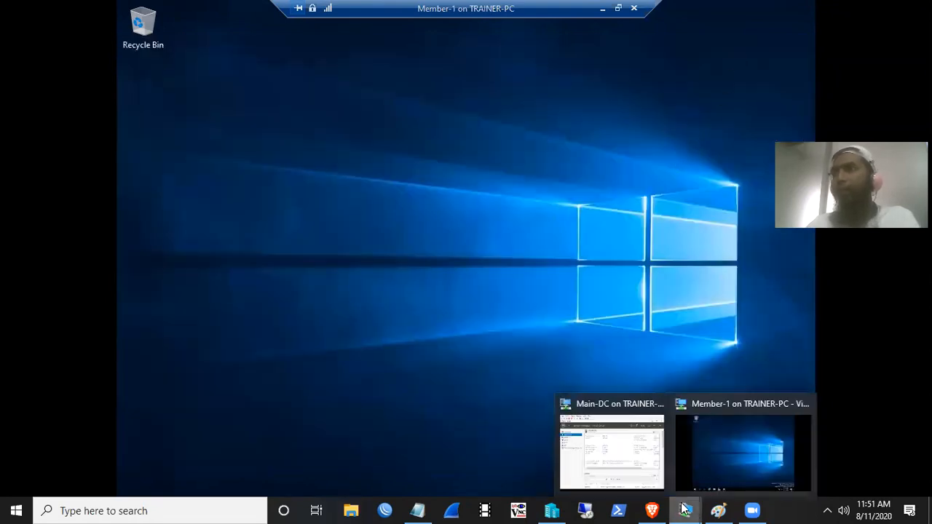
pyautogui.click(605, 439)
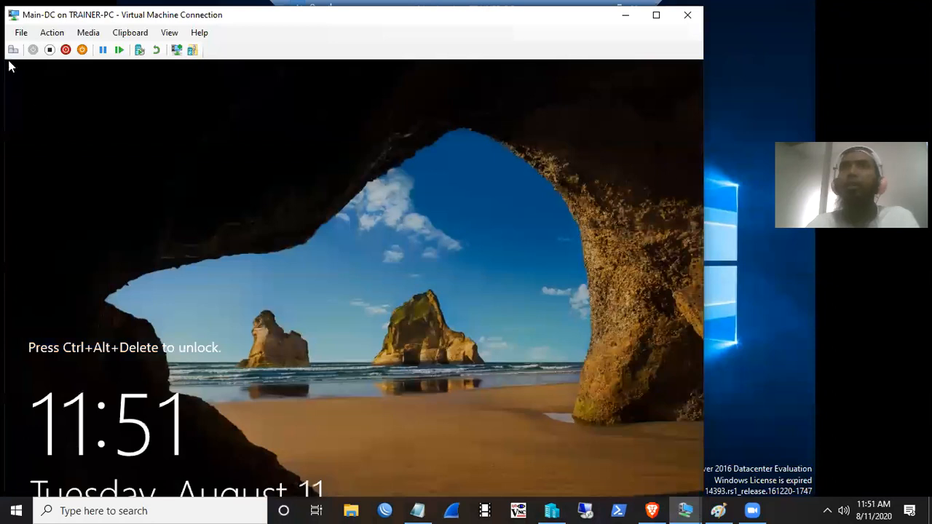
pyautogui.click(14, 54)
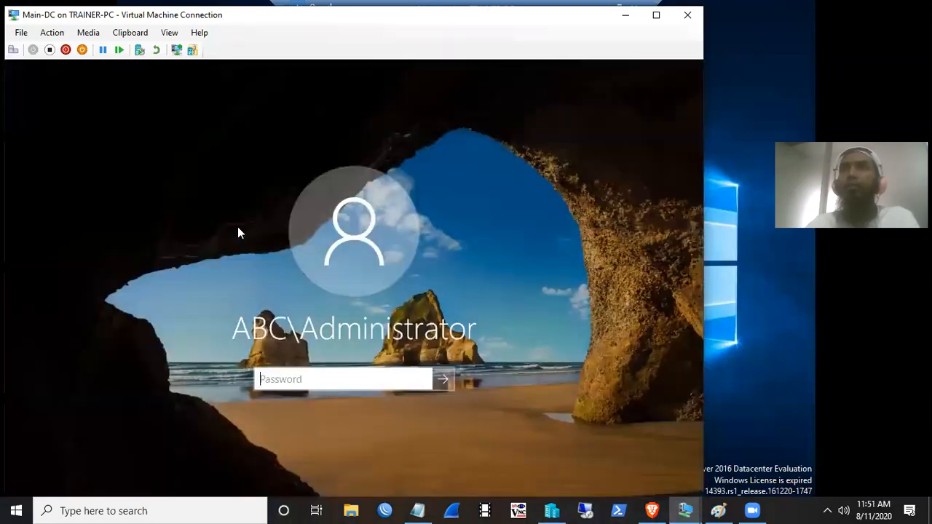
pyautogui.write('********')
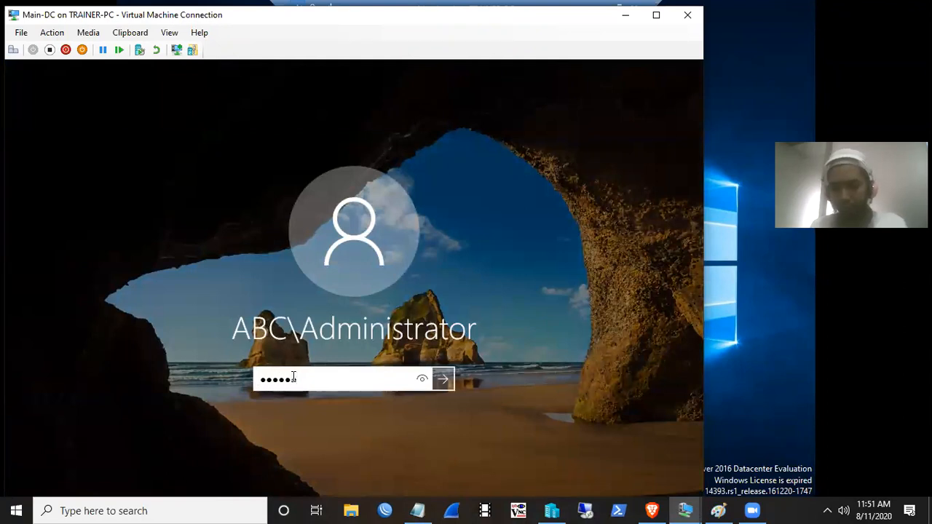
pyautogui.press('Return')
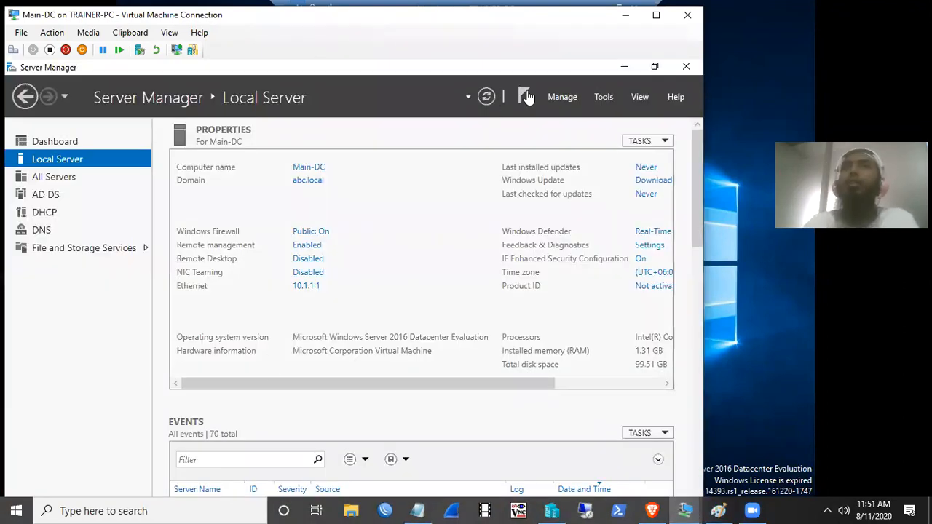
# - Launch Group Policy Management from Server Manager's Tools and maximise the Main-DC window
pyautogui.click(604, 97)
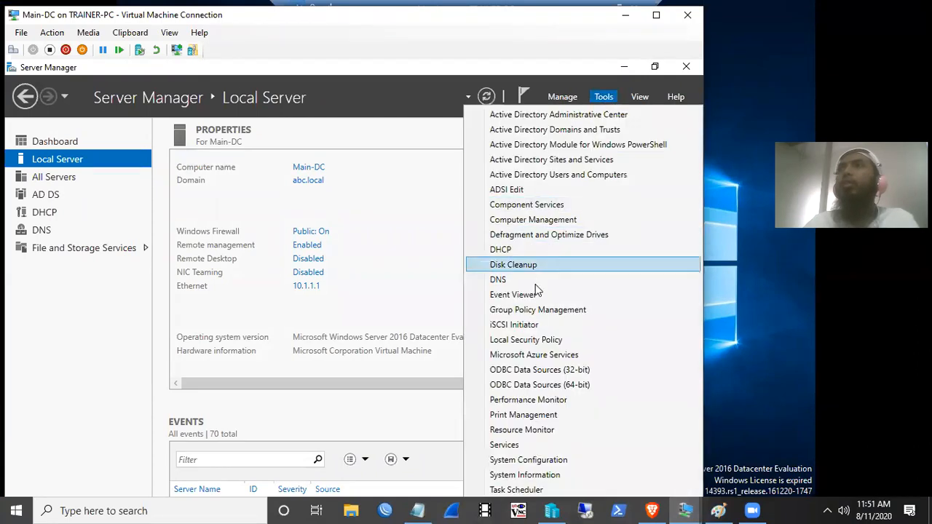
pyautogui.click(540, 309)
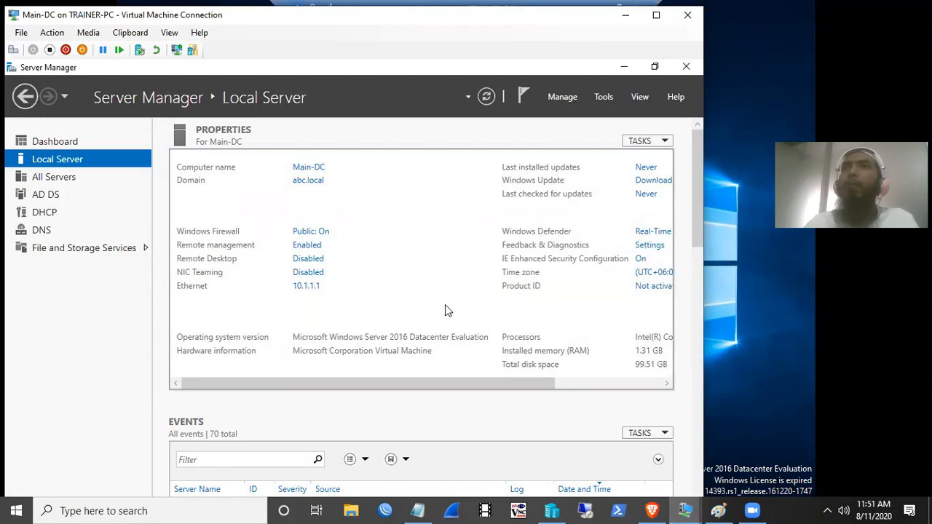
pyautogui.click(656, 14)
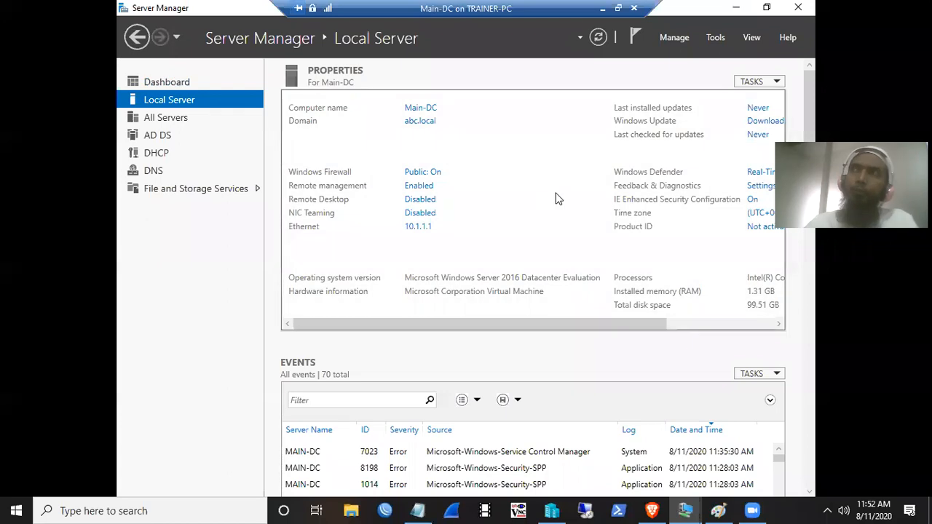
pyautogui.click(714, 37)
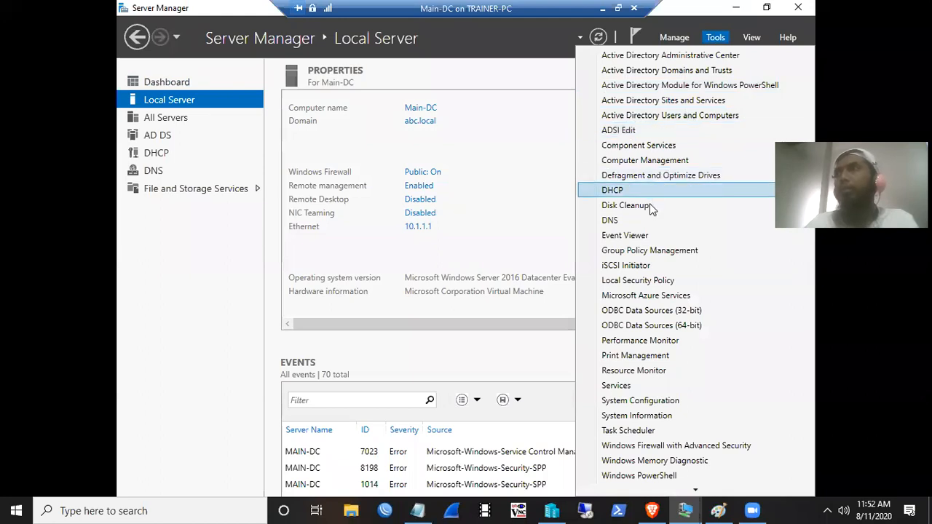
# - Expand Forest: abc.local > Domains > abc.local to list the linked IPAM GPOs
pyautogui.click(641, 255)
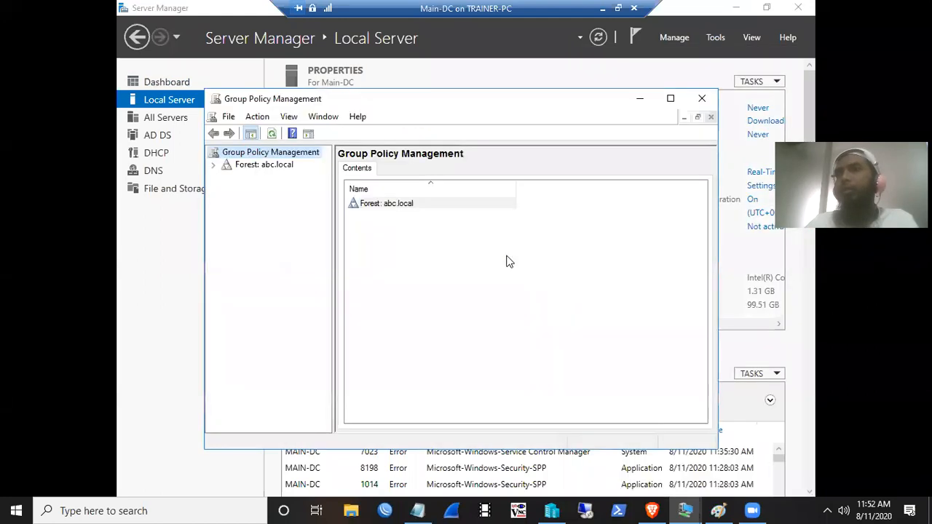
pyautogui.click(214, 165)
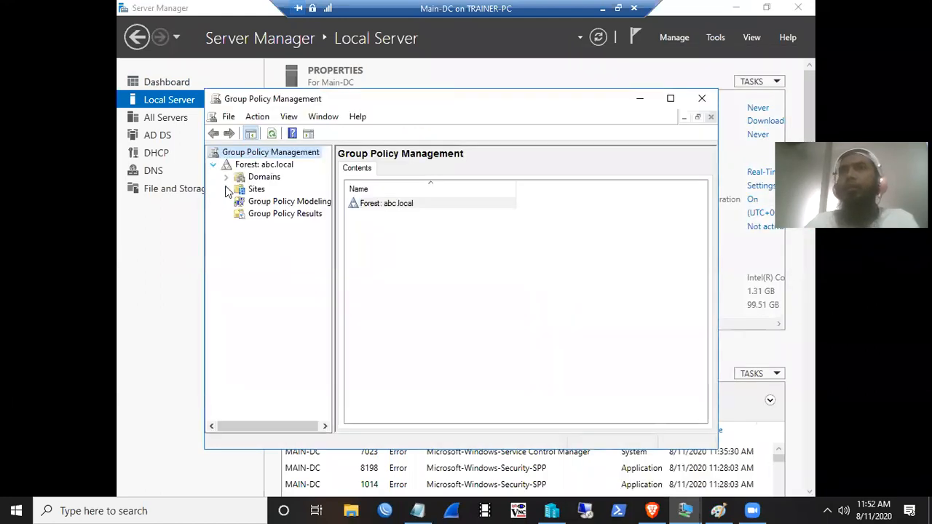
pyautogui.click(226, 178)
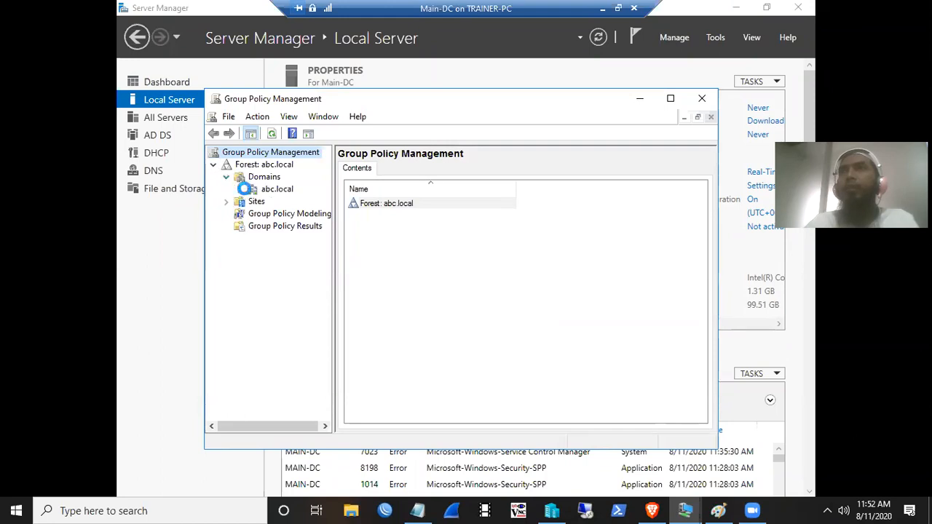
pyautogui.click(238, 189)
pyautogui.moveTo(334, 216); pyautogui.dragTo(459, 227)
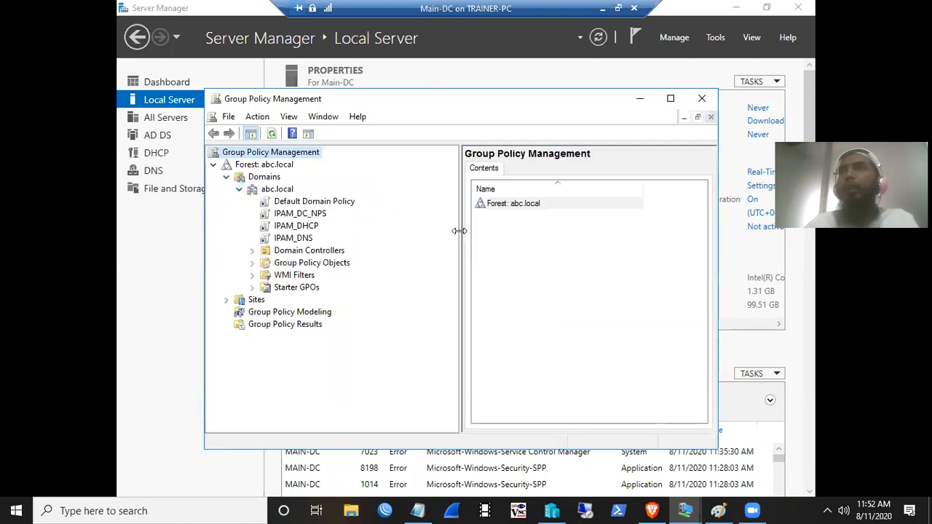
# - Show the IPAM_DNS GPO's Settings report, then return to Server Manager
pyautogui.click(302, 243)
pyautogui.click(555, 307)
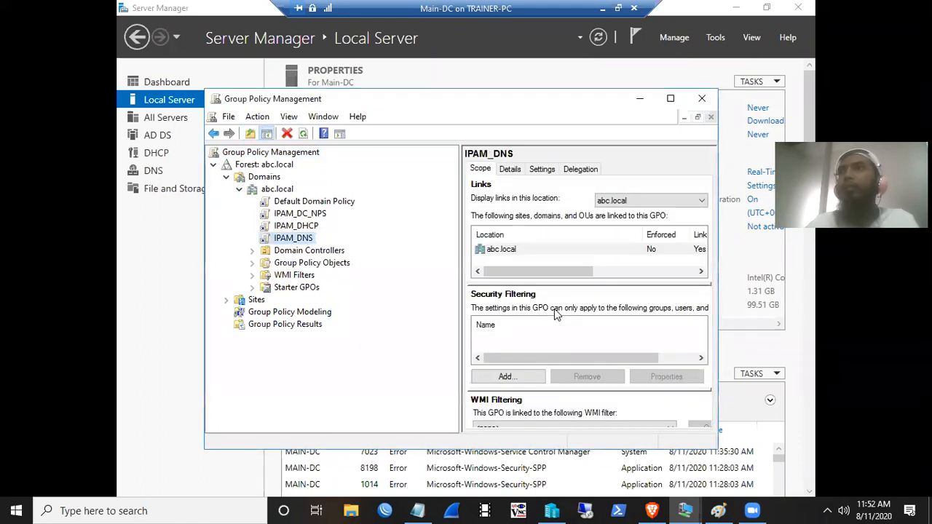
pyautogui.moveTo(717, 232); pyautogui.dragTo(810, 231)
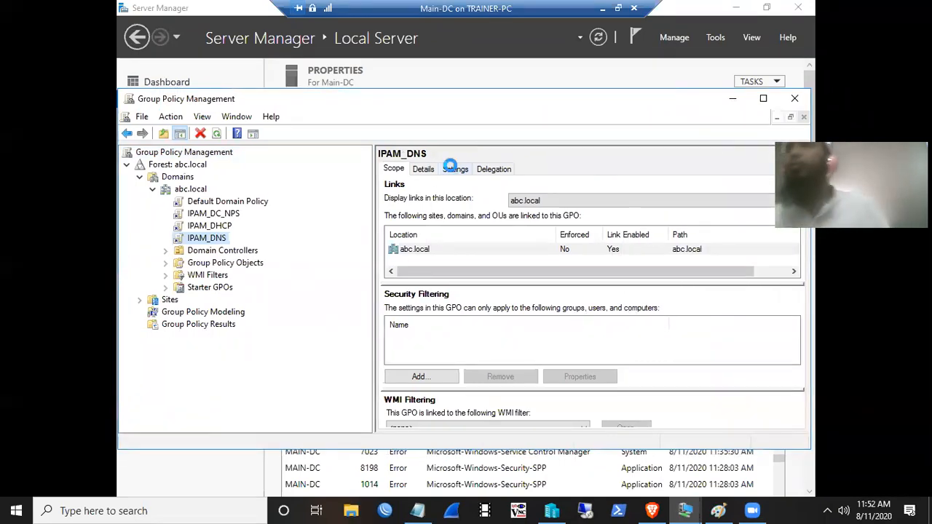
pyautogui.click(452, 169)
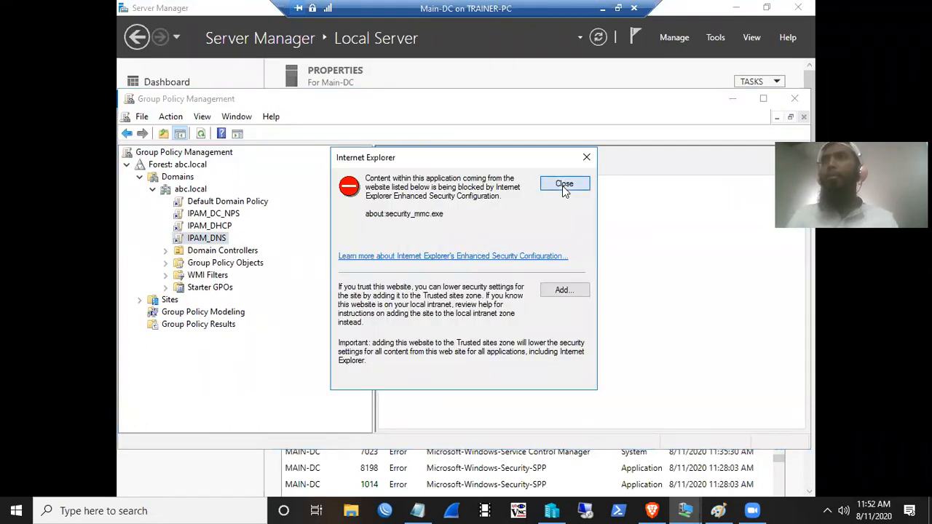
pyautogui.click(564, 184)
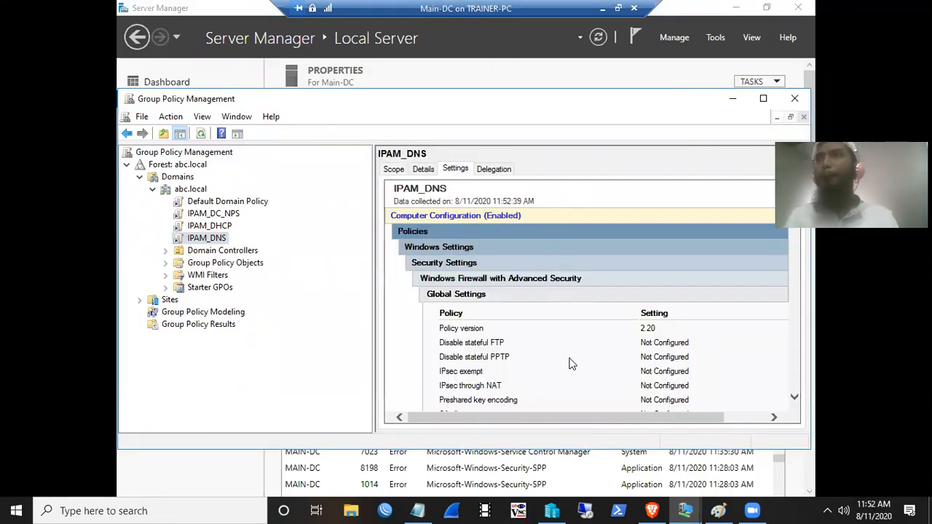
pyautogui.scroll(-3, 570, 362)
pyautogui.scroll(3, 570, 362)
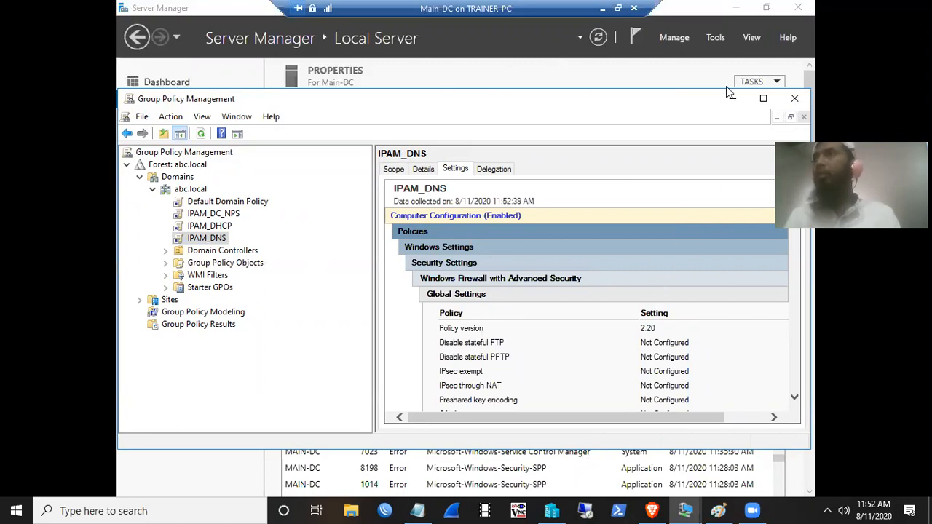
pyautogui.click(746, 37)
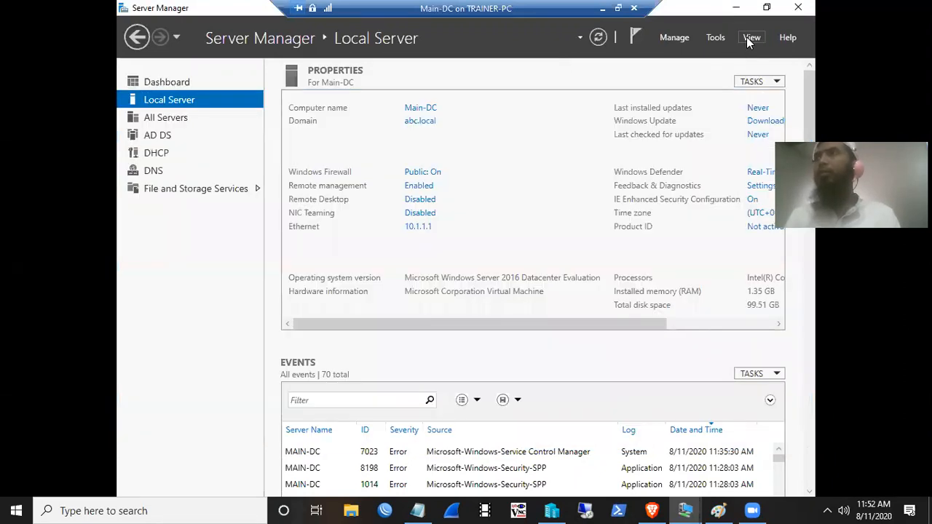
# - Try Server Manager's zoom at 75% and settle on 100%
pyautogui.click(750, 38)
pyautogui.click(737, 55)
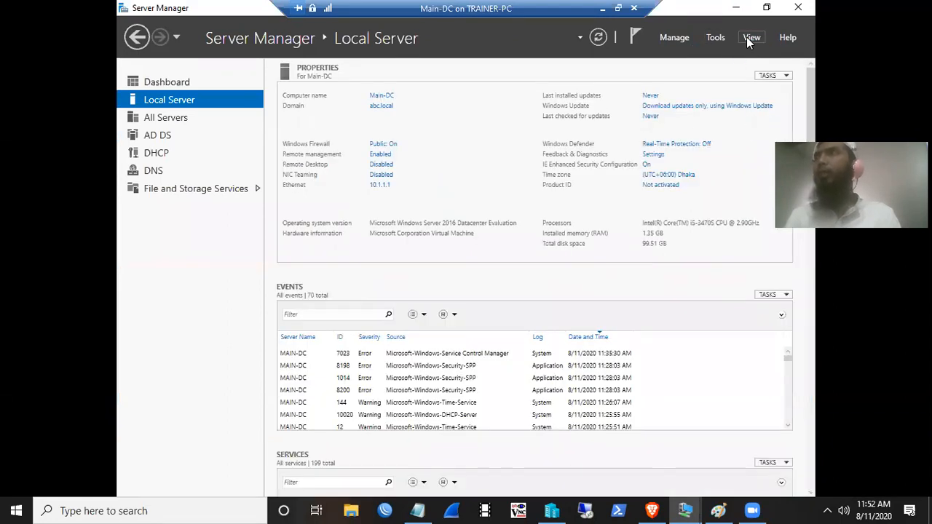
pyautogui.click(746, 37)
pyautogui.click(737, 69)
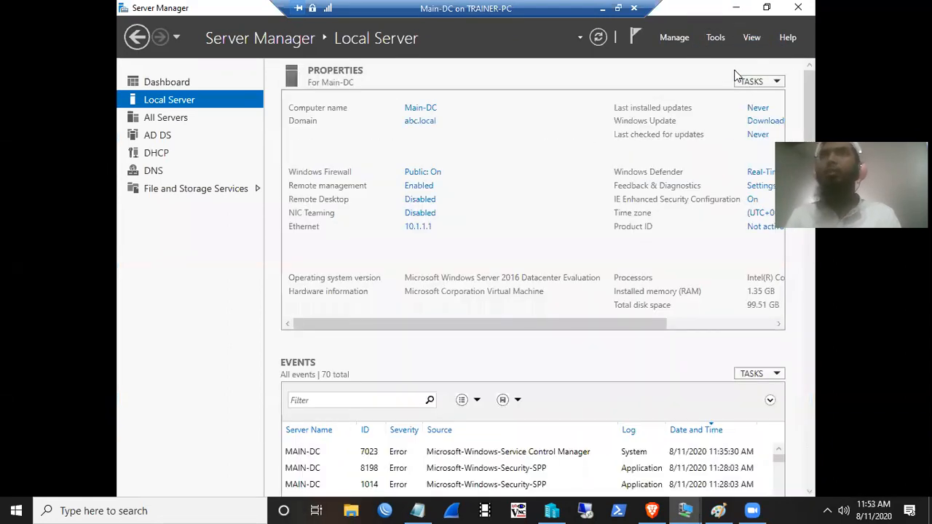
pyautogui.click(751, 37)
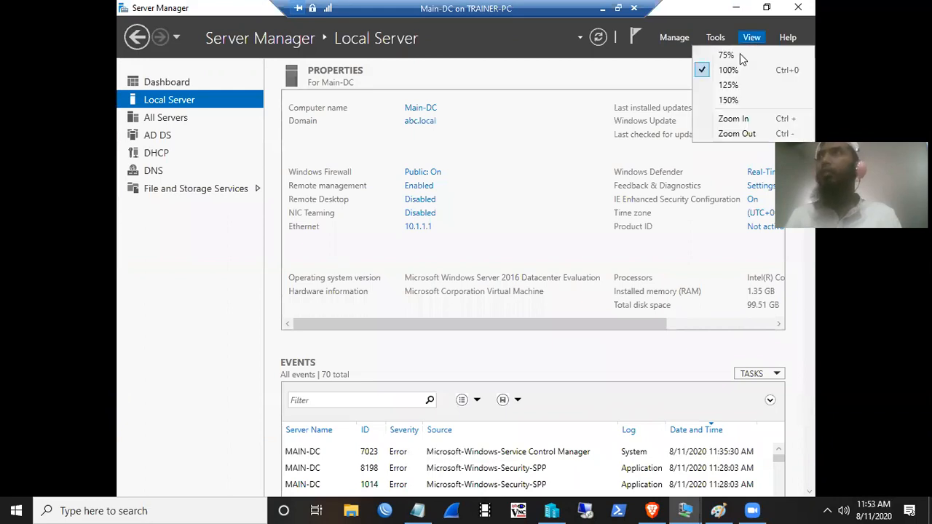
pyautogui.click(740, 69)
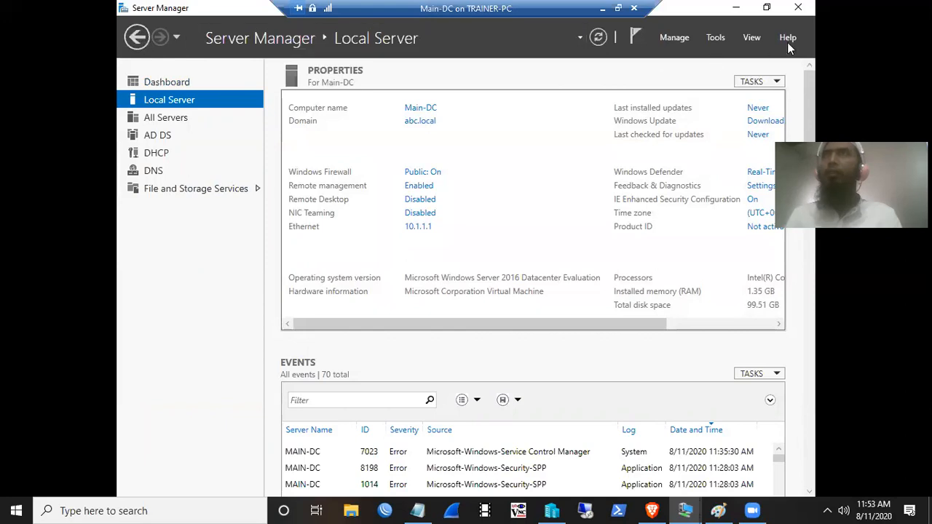
# - Minimise Server Manager, close both Group Policy Management windows, refresh the desktop and open Start
pyautogui.click(736, 8)
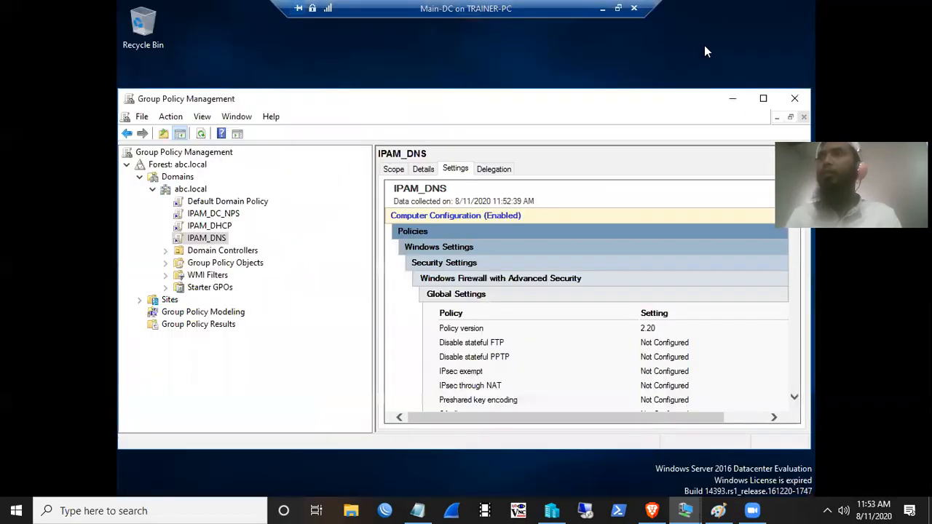
pyautogui.click(793, 99)
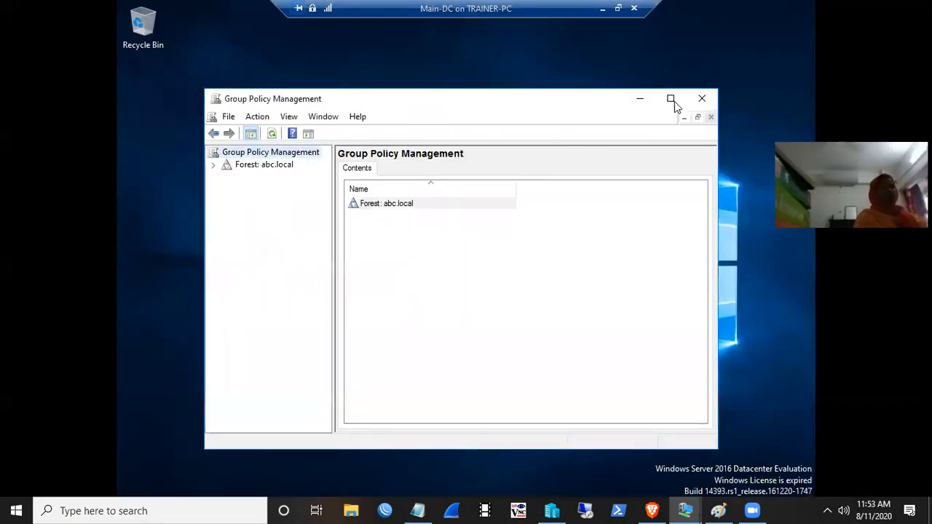
pyautogui.click(700, 97)
pyautogui.rightClick(558, 134)
pyautogui.click(558, 138)
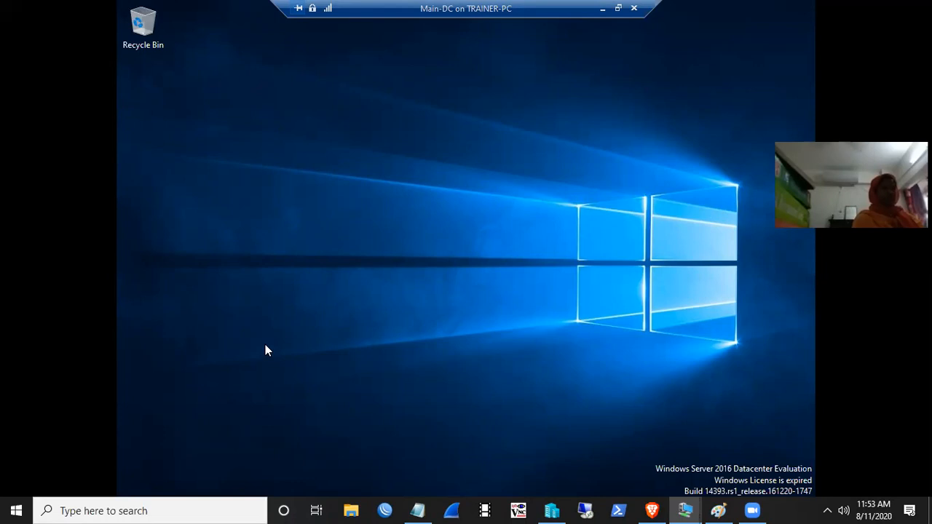
pyautogui.press('super')
# - Launch Windows PowerShell from the Start menu
pyautogui.click(234, 145)
pyautogui.press('super')
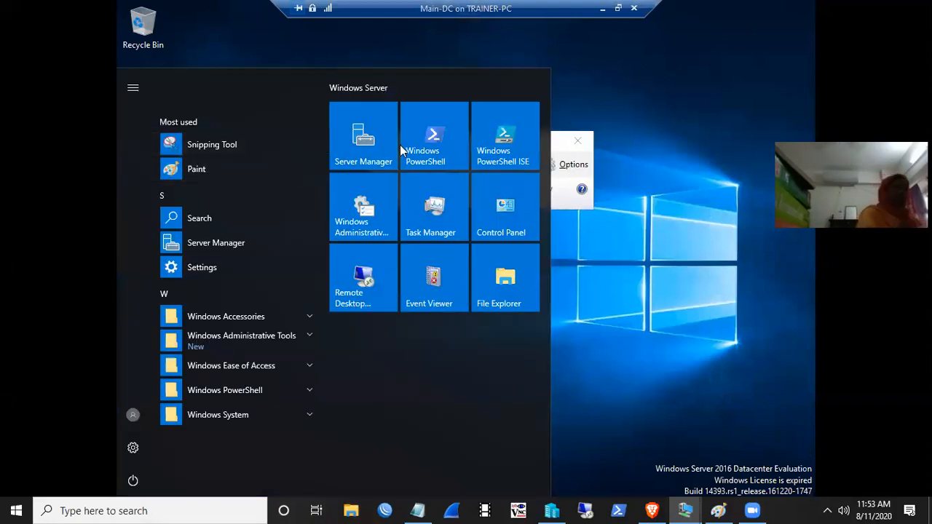
pyautogui.click(420, 142)
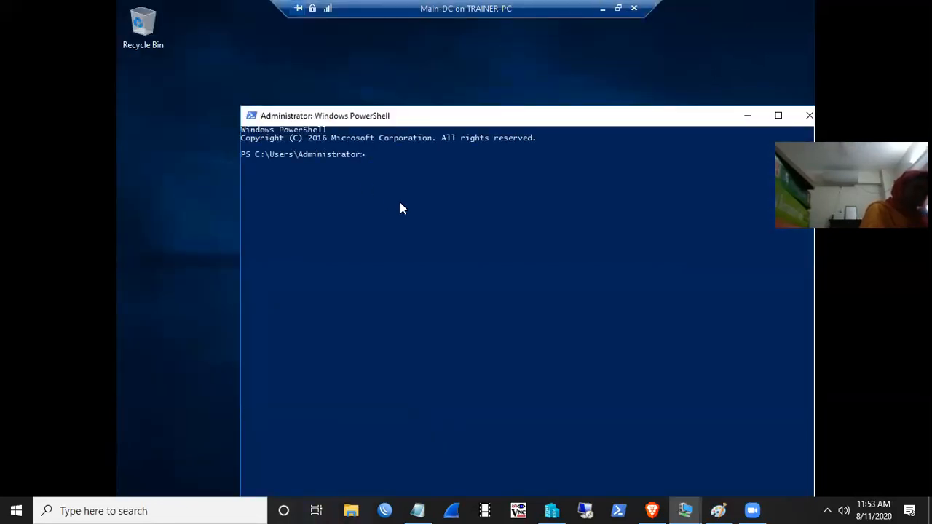
# - Run whoami to confirm abc\administrator, then run gpupdate /force
pyautogui.write('whoami')
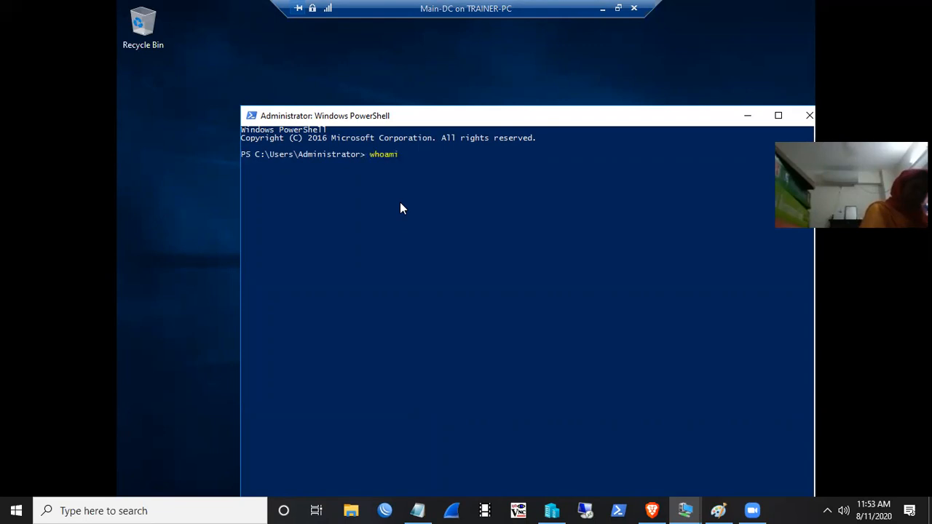
pyautogui.press('Return')
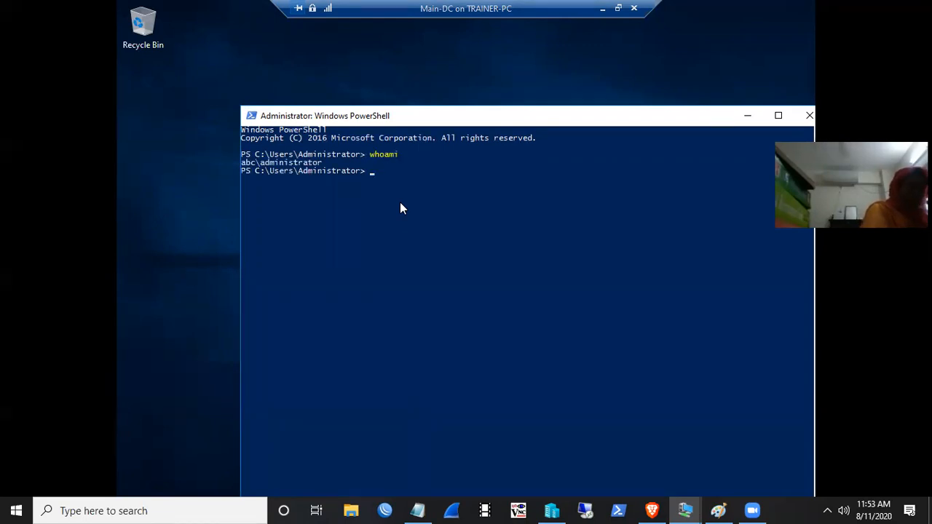
pyautogui.write('gpu')
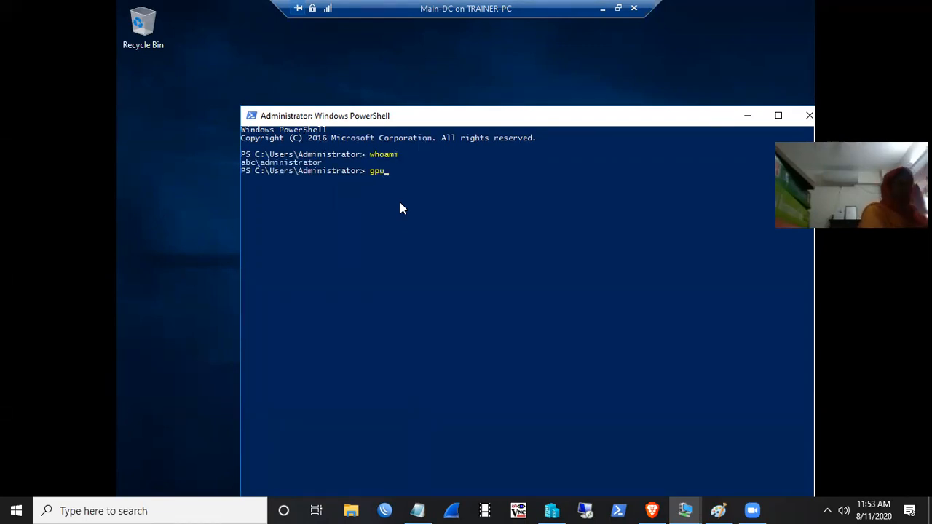
pyautogui.write('p')
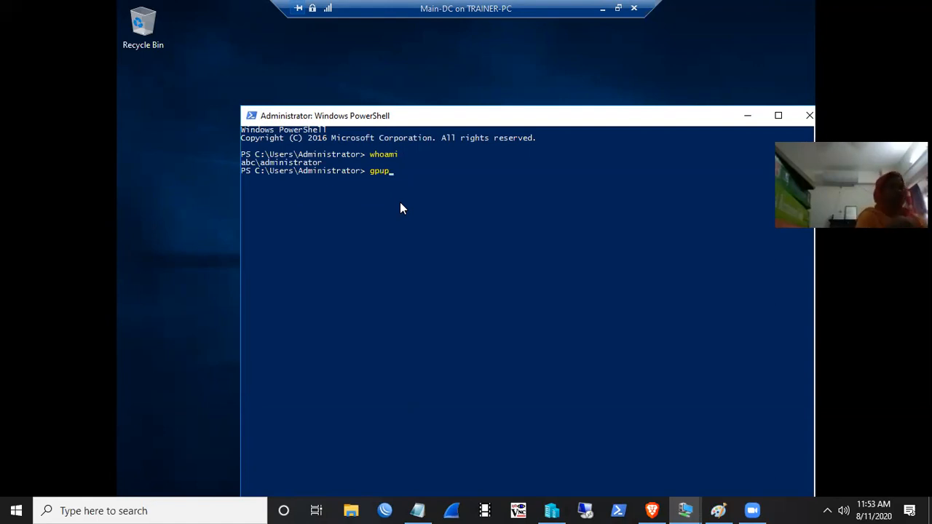
pyautogui.write('date /force')
pyautogui.press('Return')
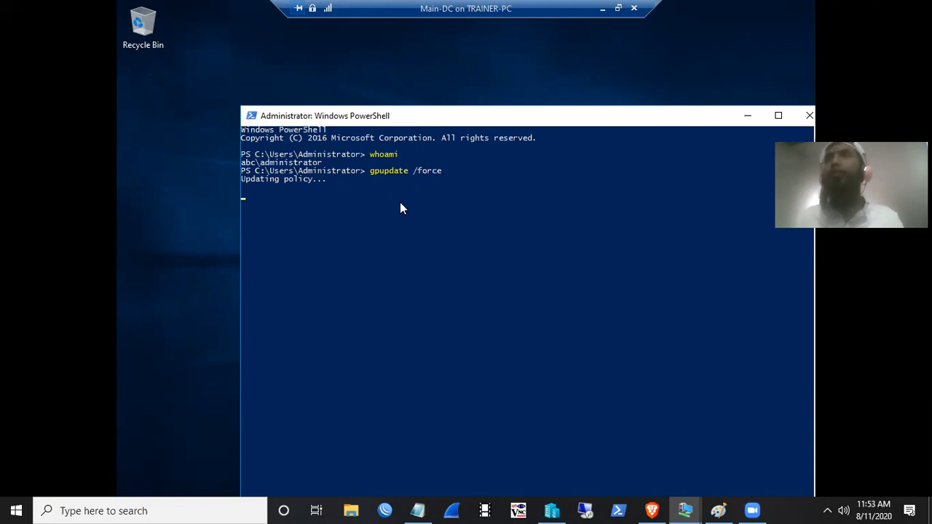
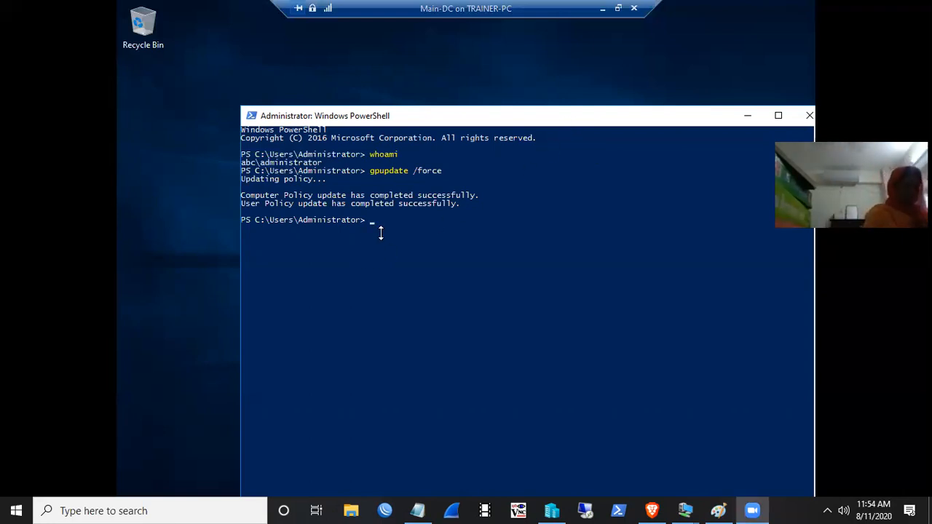
# - Re-run gpupdate /force in Main-DC's PowerShell, then minimise Main-DC to show Member-1
pyautogui.click(425, 220)
pyautogui.press('Up')
pyautogui.press('Return')
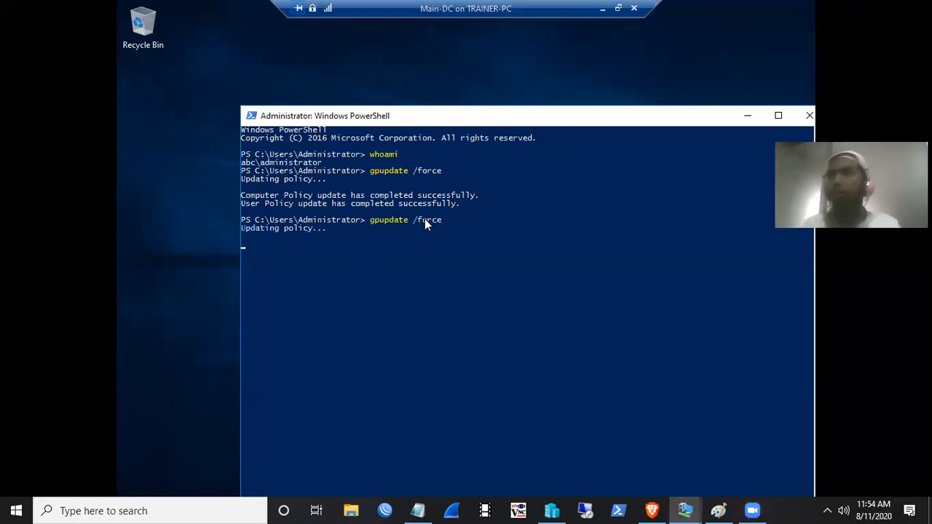
pyautogui.click(603, 9)
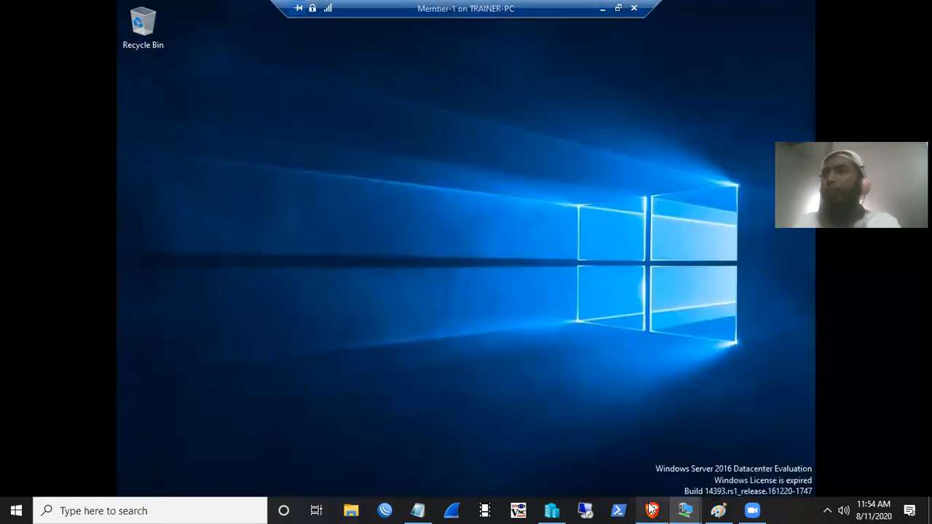
pyautogui.moveTo(690, 508)
pyautogui.click(740, 459)
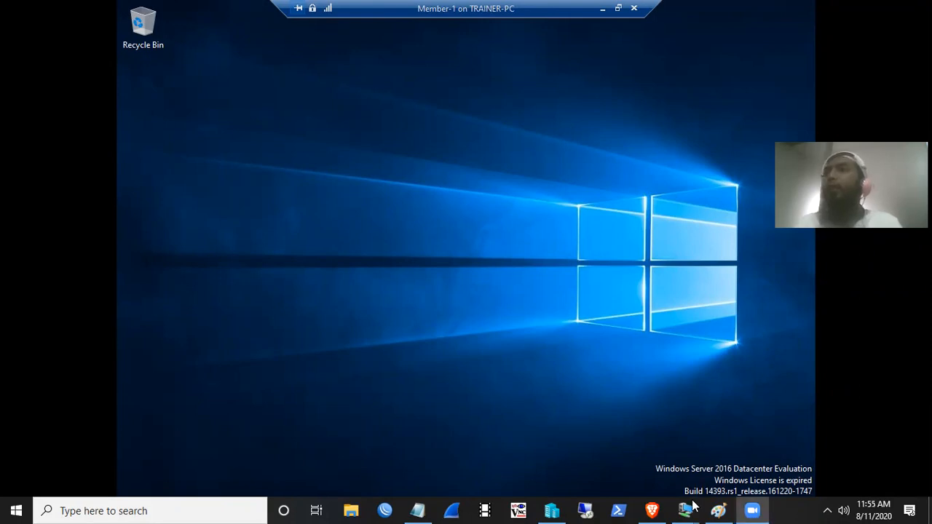
pyautogui.moveTo(686, 509)
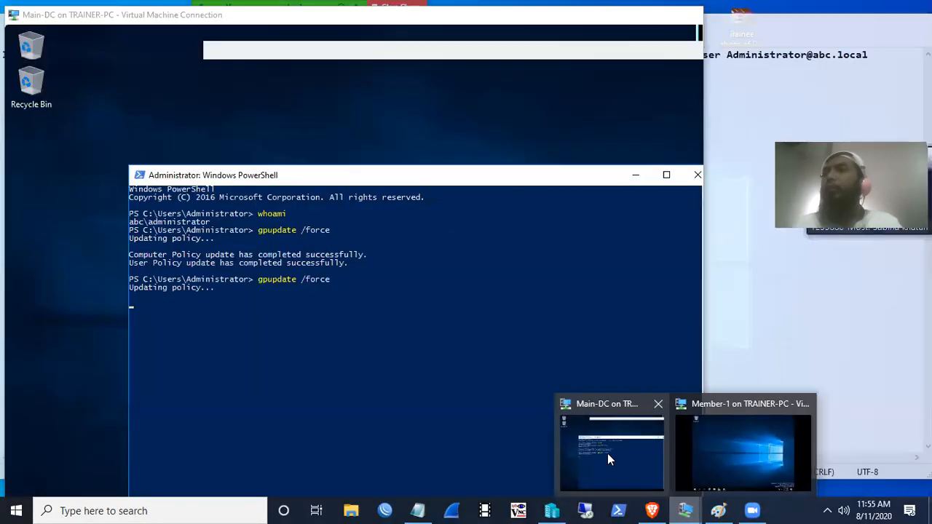
pyautogui.click(609, 457)
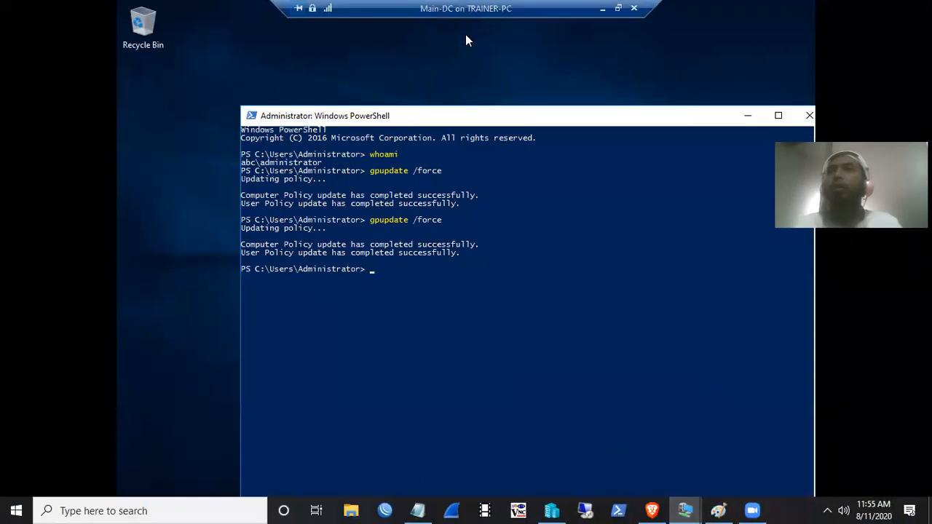
pyautogui.moveTo(685, 509)
pyautogui.click(727, 448)
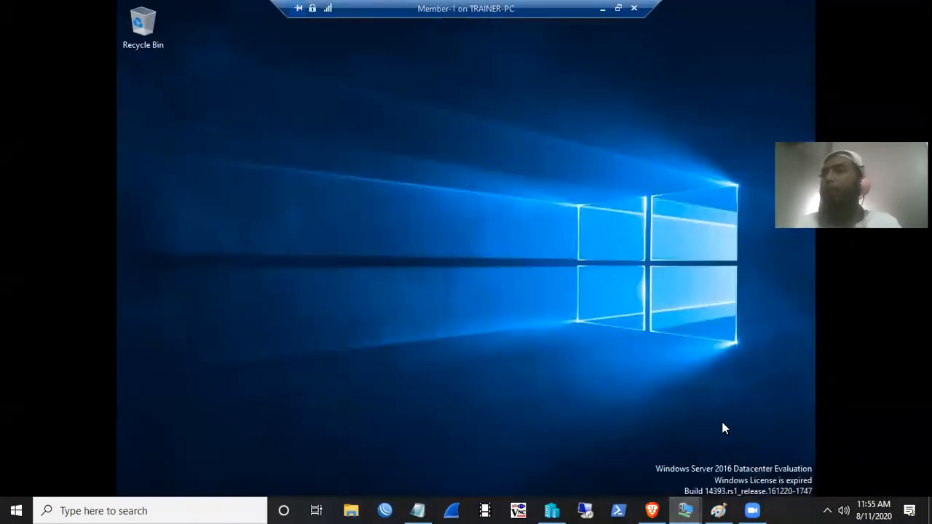
pyautogui.moveTo(546, 10); pyautogui.dragTo(742, 16)
pyautogui.moveTo(489, 10); pyautogui.dragTo(649, 12)
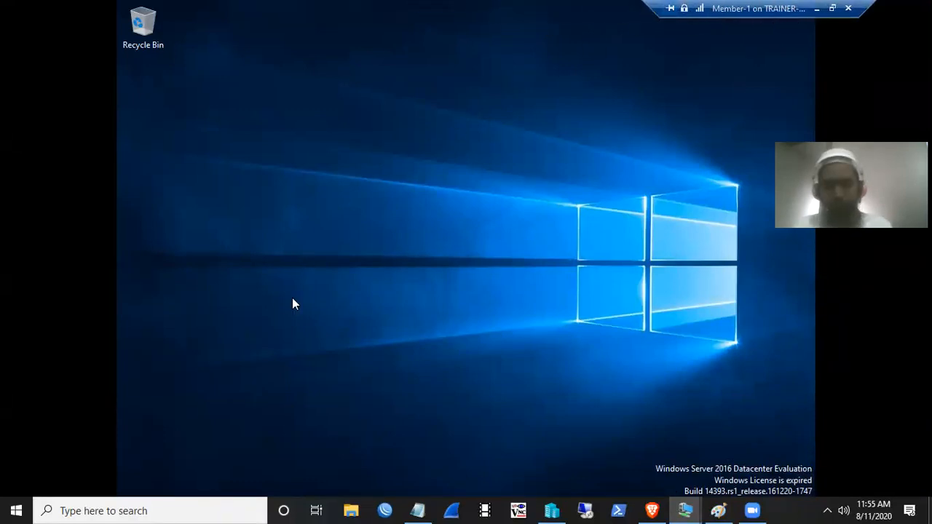
# - Launch Windows PowerShell on Member-1 and position the console window
pyautogui.press('super')
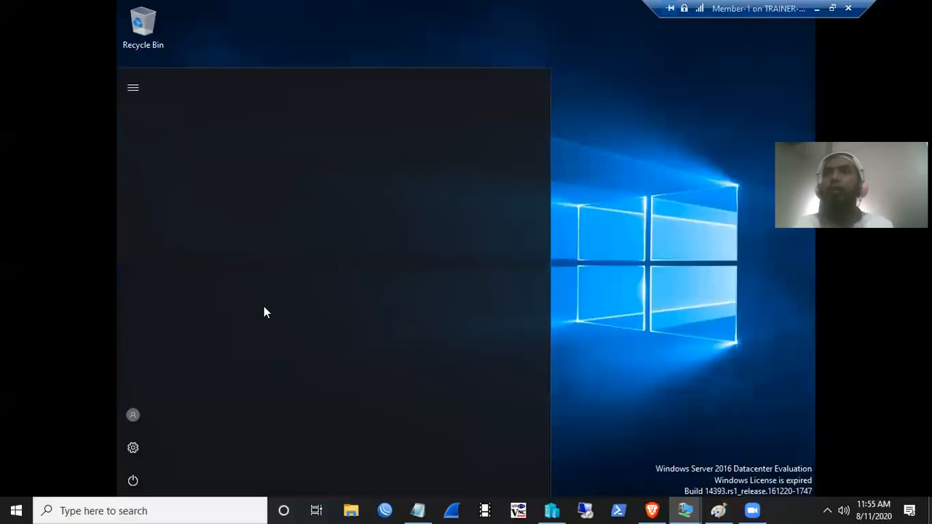
pyautogui.click(435, 151)
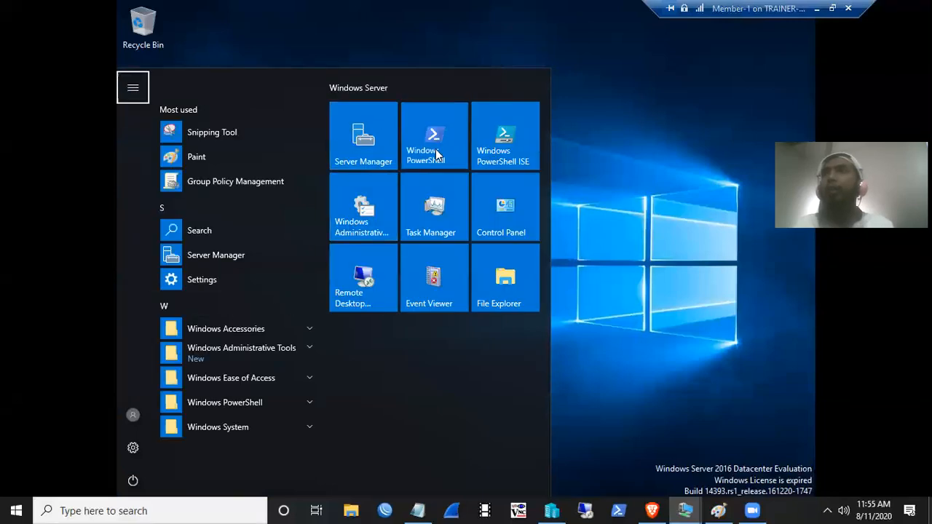
pyautogui.moveTo(170, 11); pyautogui.dragTo(264, 115)
pyautogui.click(465, 180)
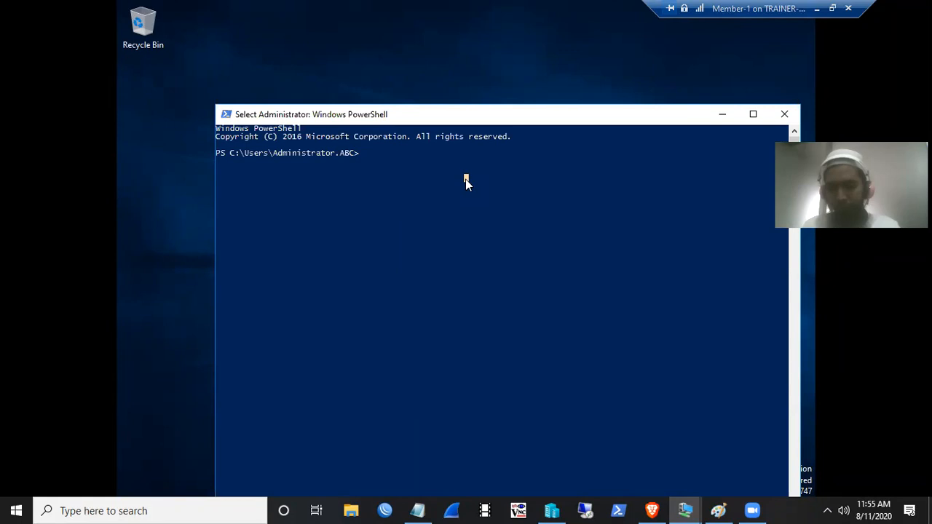
pyautogui.press('Escape')
# - Run gpupdate /force, correcting the mistyped 'gpouupdate' command
pyautogui.write('gpou')
pyautogui.write('up')
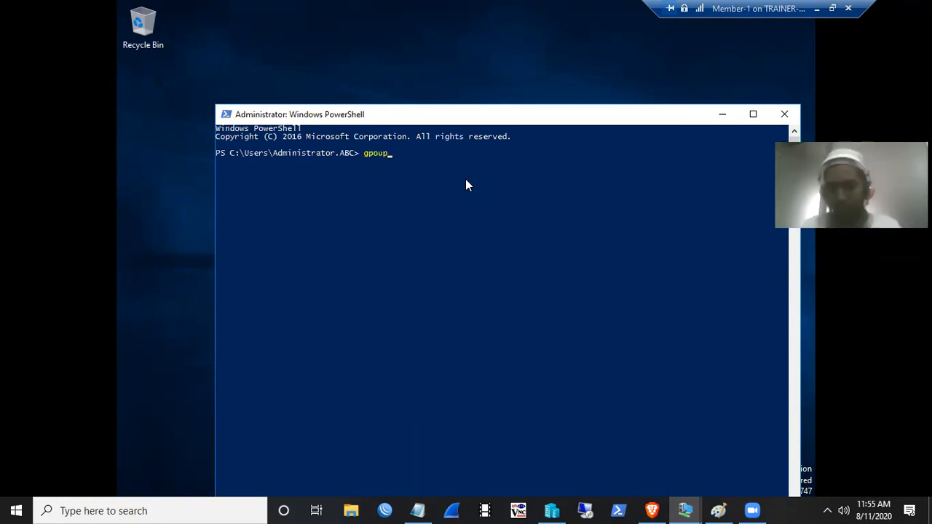
pyautogui.write('date /force')
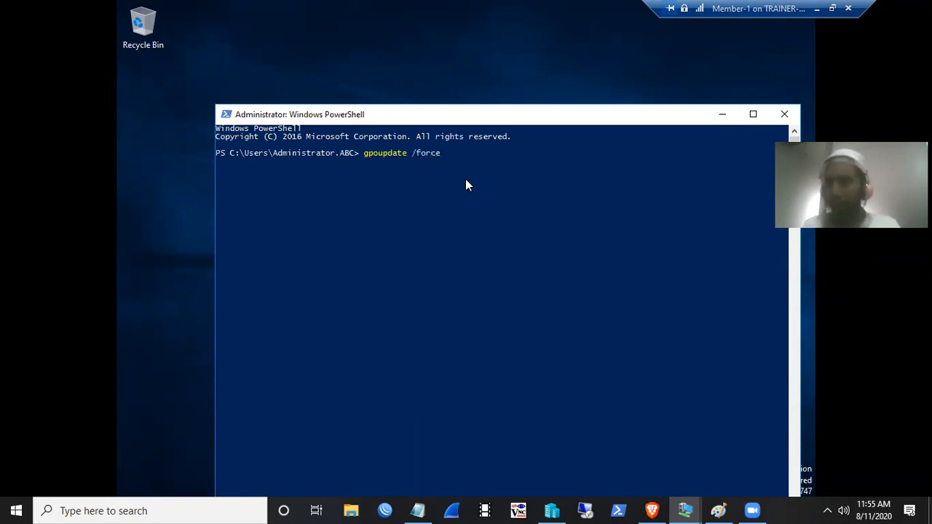
pyautogui.press('Return')
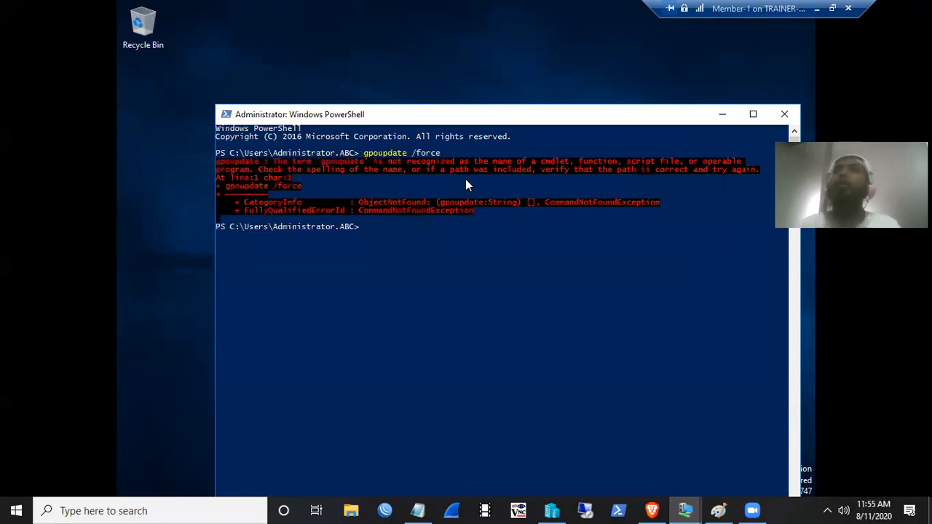
pyautogui.press('Up')
pyautogui.press('Left')
pyautogui.press('Left')
pyautogui.press('Left')
pyautogui.press('Left')
pyautogui.press('Left')
pyautogui.press('Left')
pyautogui.press('Left')
pyautogui.press('Left')
pyautogui.press('Left')
pyautogui.press('Left')
pyautogui.press('Left')
pyautogui.press('Left')
pyautogui.press('Left')
pyautogui.press('BackSpace')
pyautogui.press('Return')
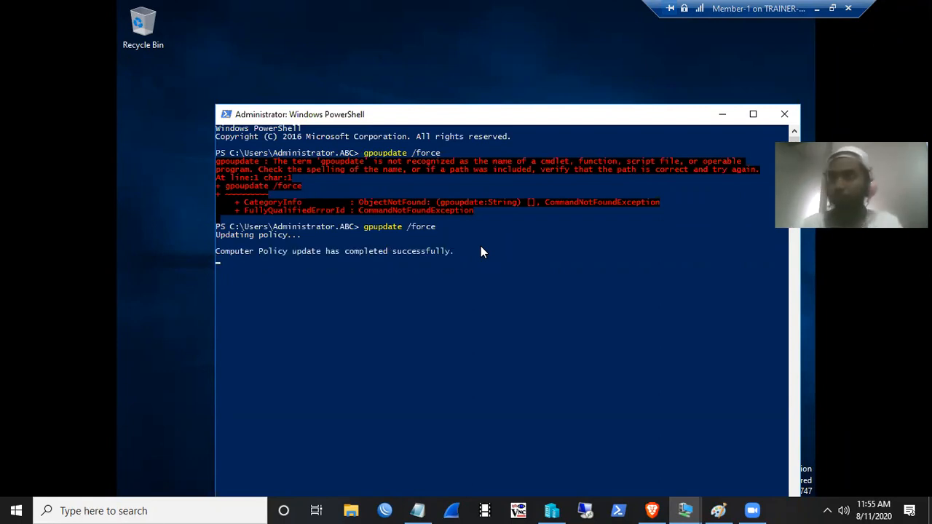
# - Run gpupdate /force a second time until both policies update, then minimise PowerShell
pyautogui.press('Up')
pyautogui.press('Return')
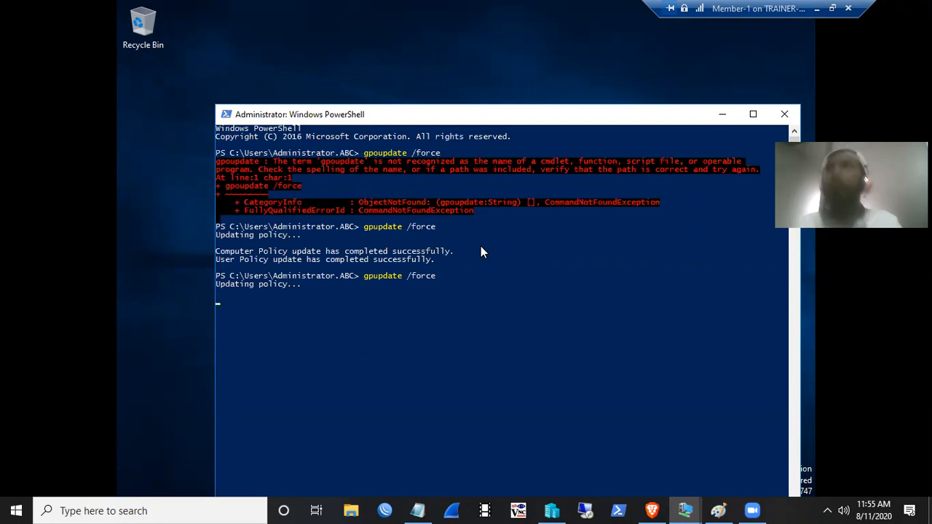
pyautogui.moveTo(478, 118); pyautogui.dragTo(450, 57)
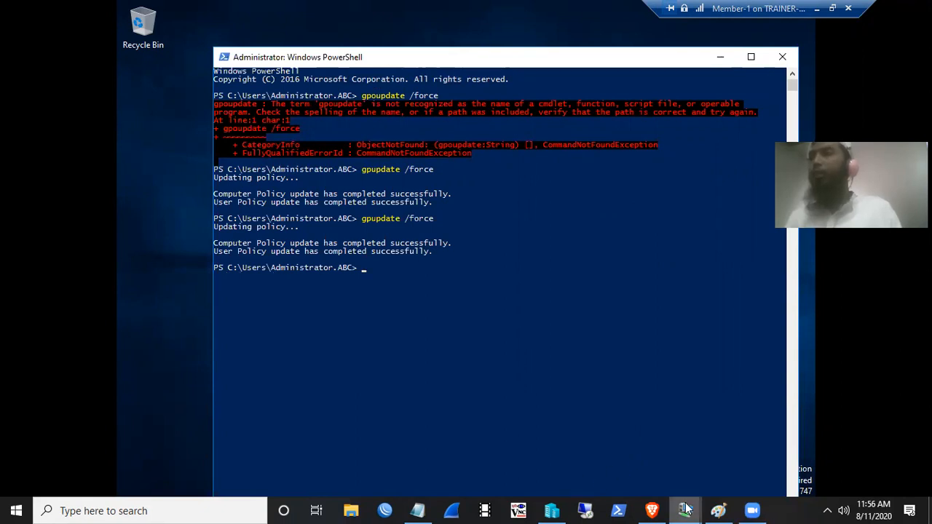
pyautogui.moveTo(685, 509)
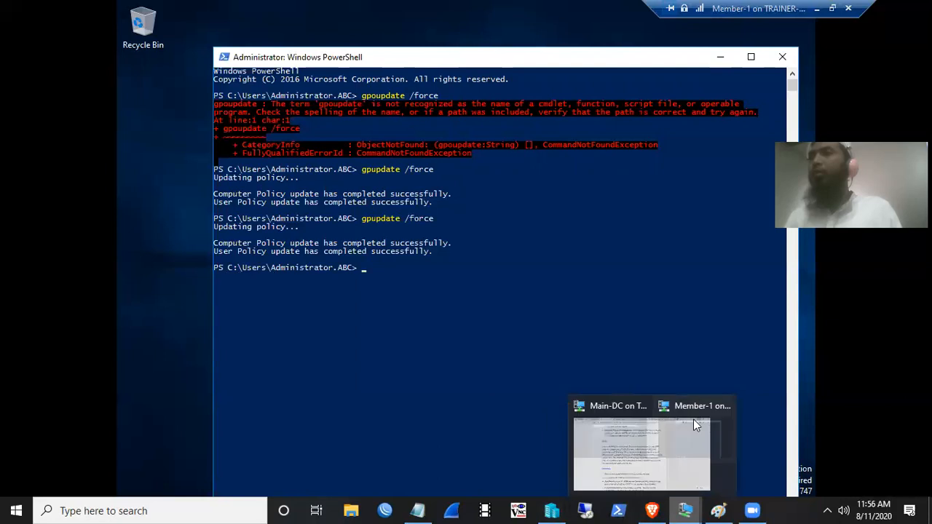
pyautogui.click(720, 57)
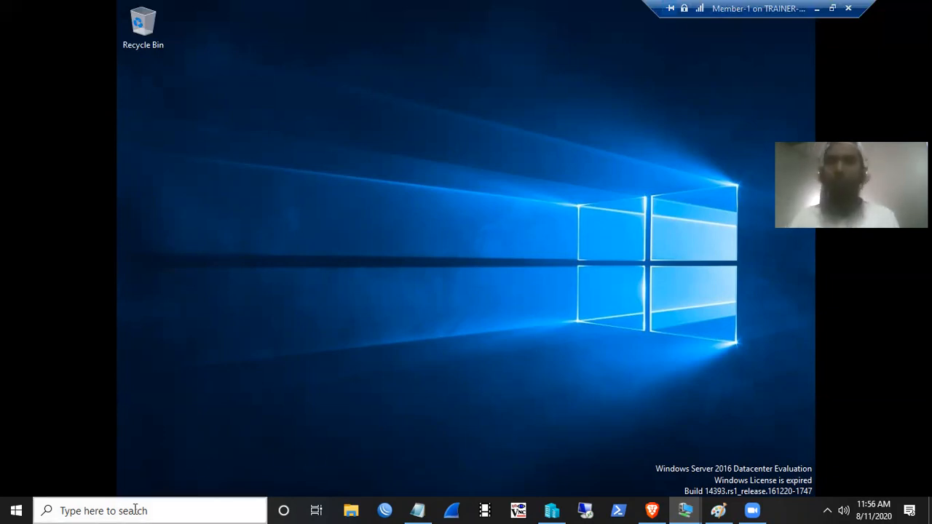
# - Launch Server Manager and open IPAM's Configure Server Discovery dialog
pyautogui.press('super')
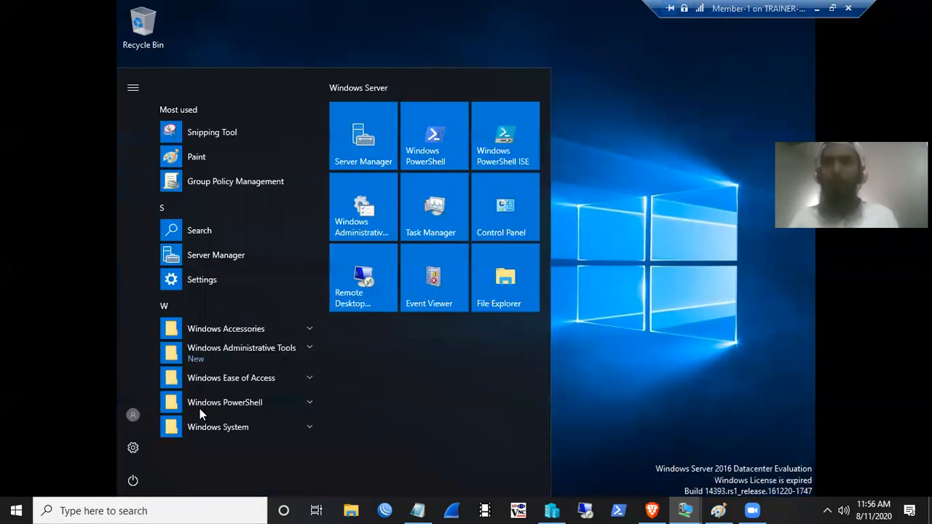
pyautogui.click(364, 132)
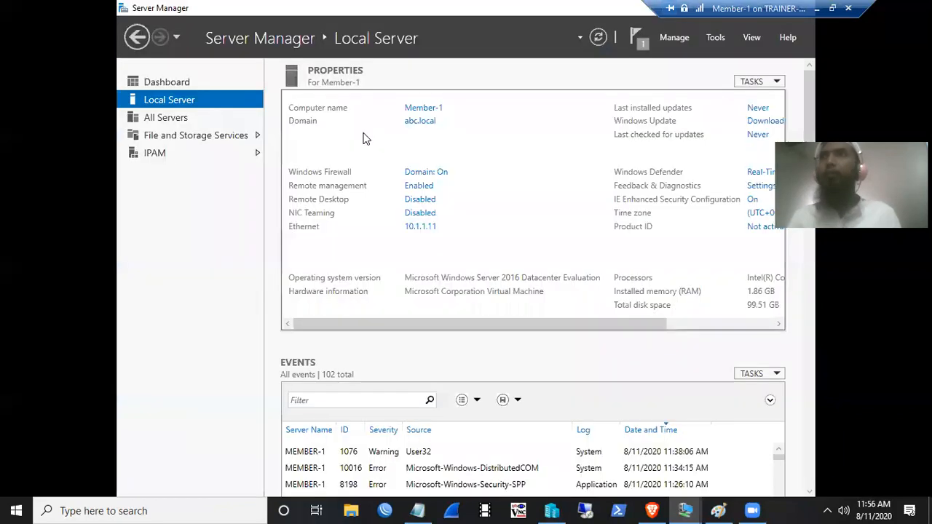
pyautogui.click(153, 157)
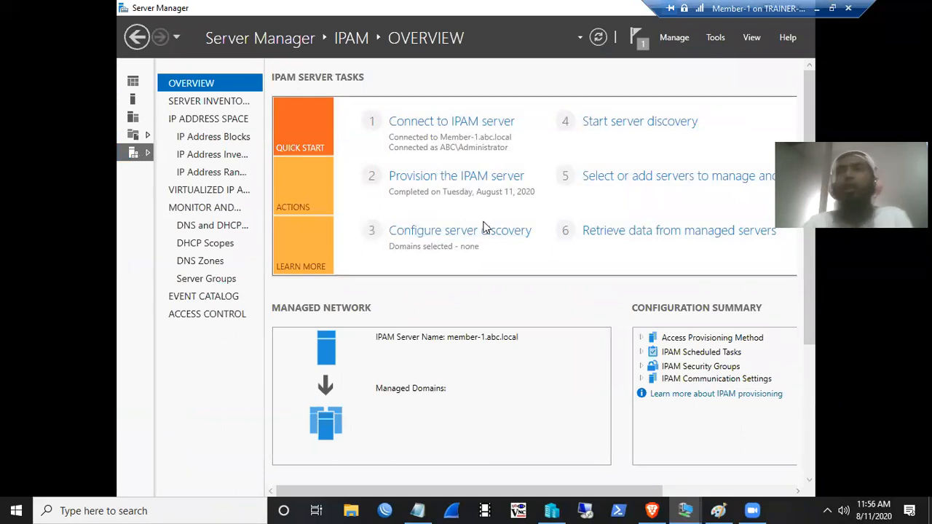
pyautogui.click(448, 238)
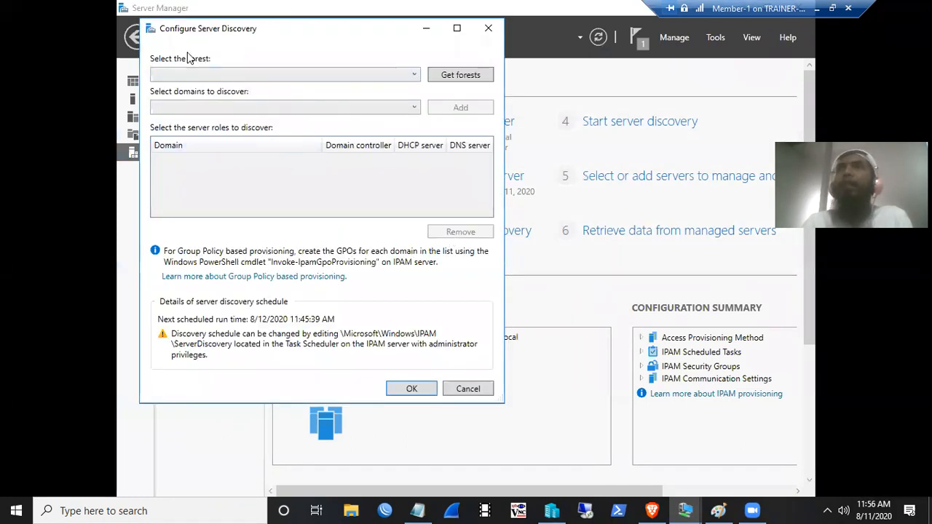
# - Start fetching the trusted forests via Get forests, acknowledge the message, and close the dialog
pyautogui.click(455, 74)
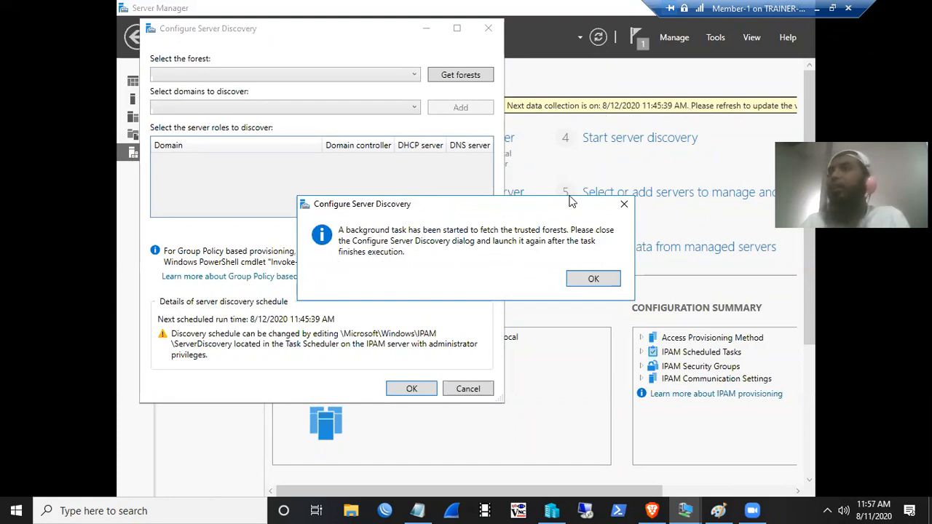
pyautogui.click(594, 278)
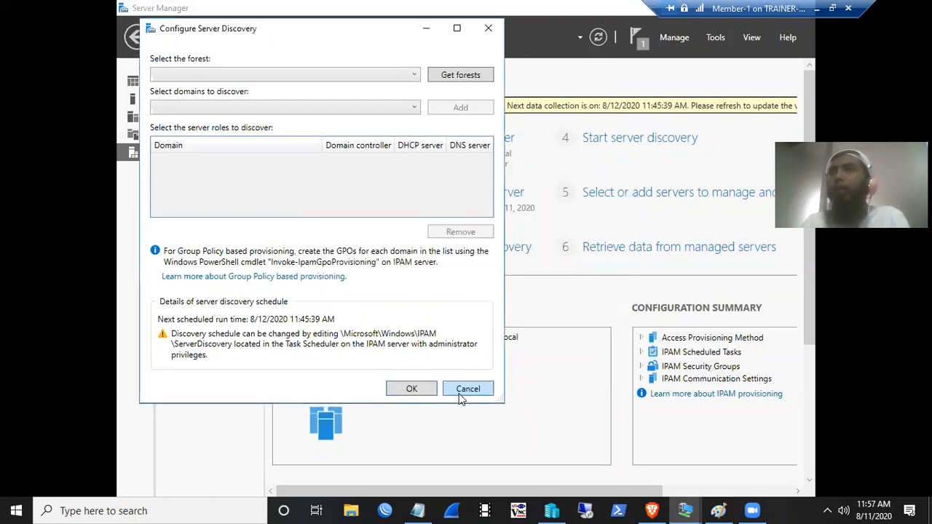
pyautogui.click(412, 388)
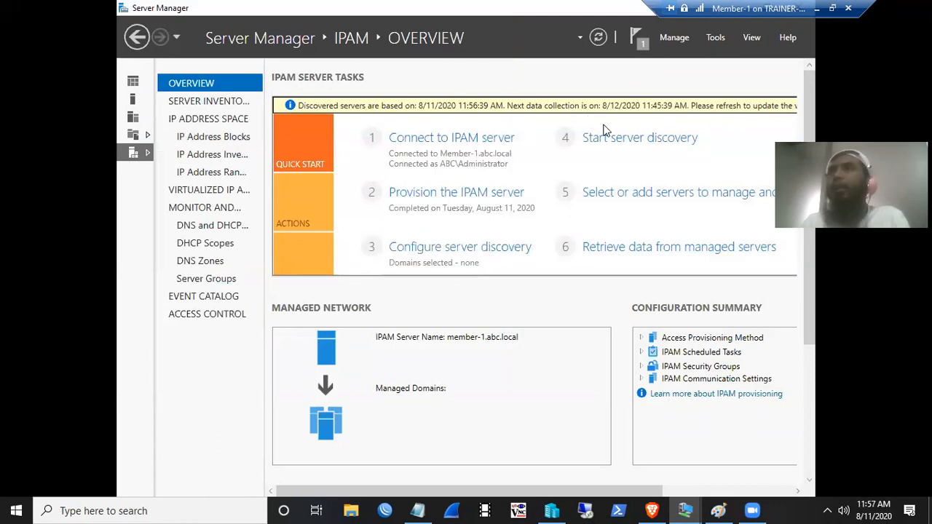
# - Add the abc.local root domain with Domain controller, DHCP and DNS roles to server discovery
pyautogui.click(449, 251)
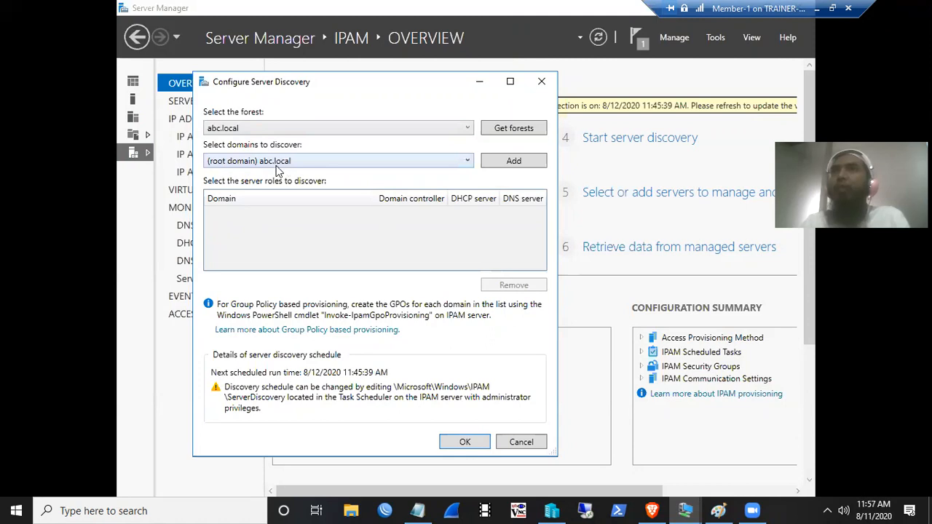
pyautogui.click(513, 160)
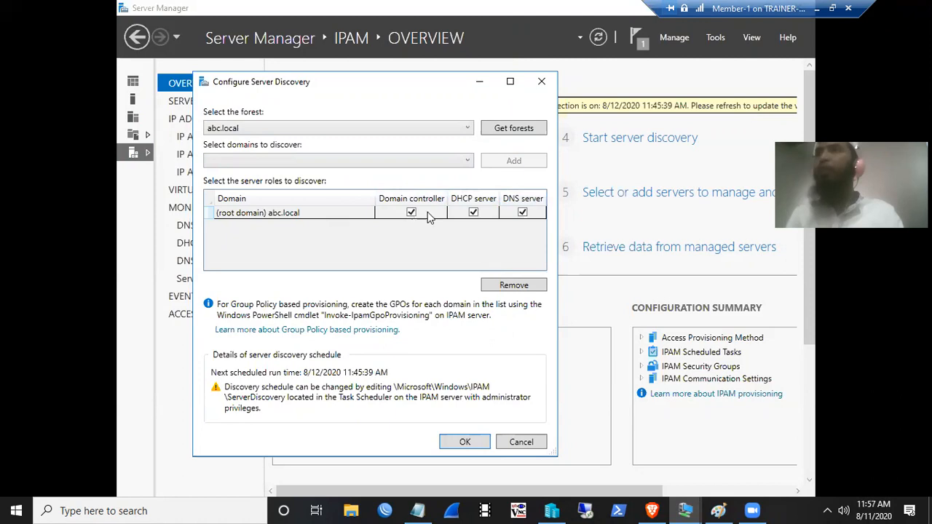
pyautogui.click(522, 212)
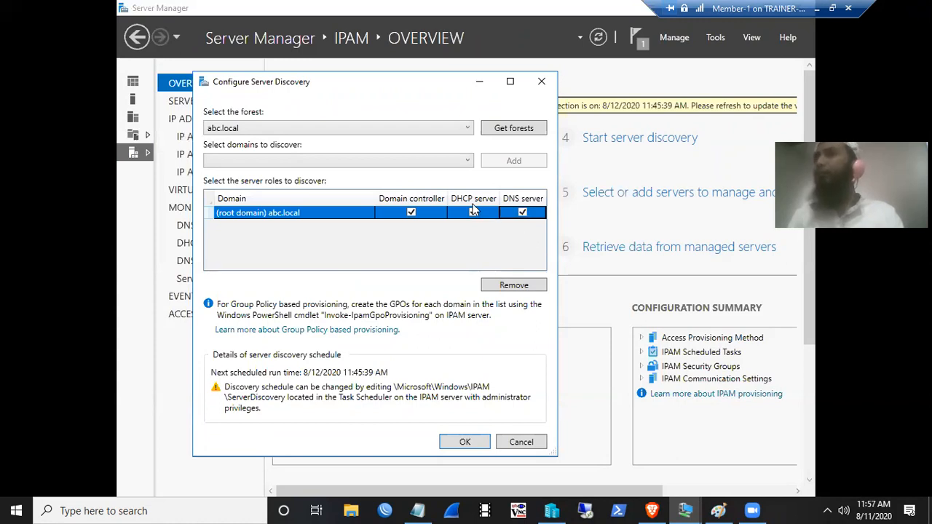
pyautogui.click(412, 218)
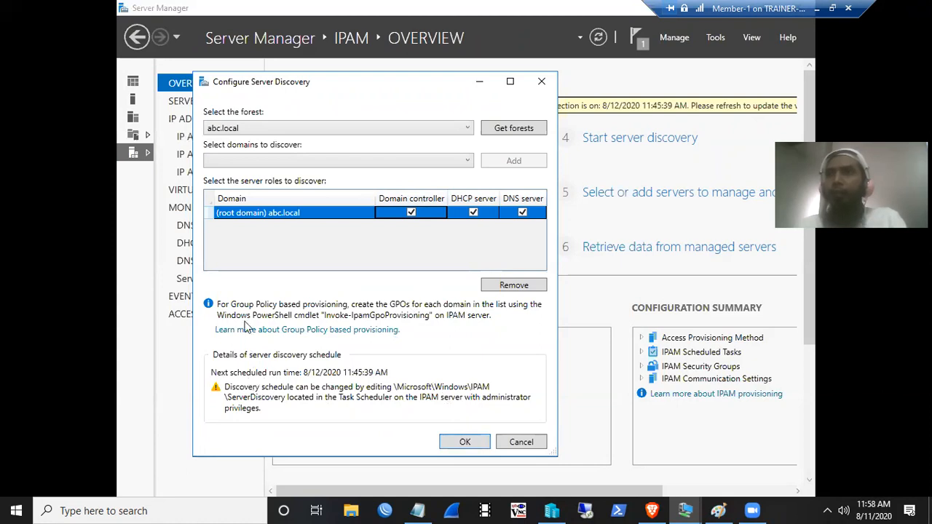
pyautogui.click(459, 442)
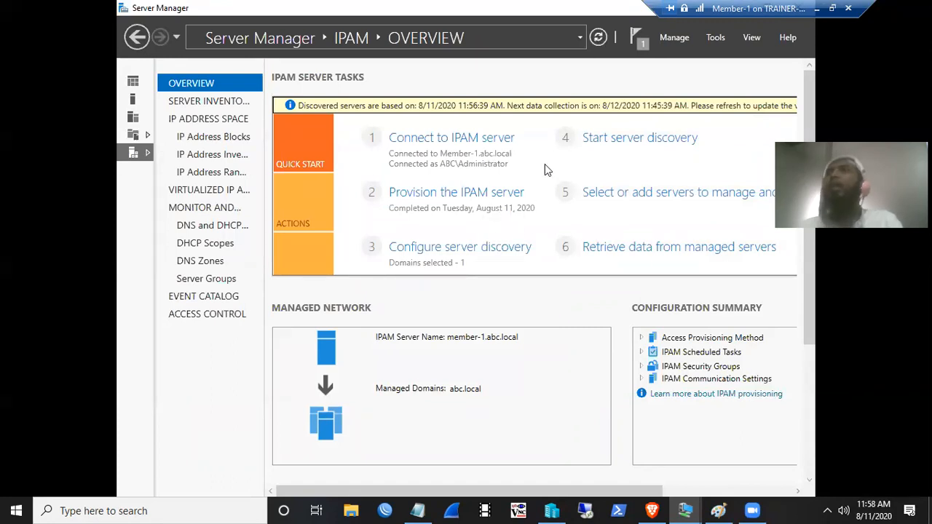
# - Check the discovery settings and server inventory, then return to the IPAM overview
pyautogui.click(436, 246)
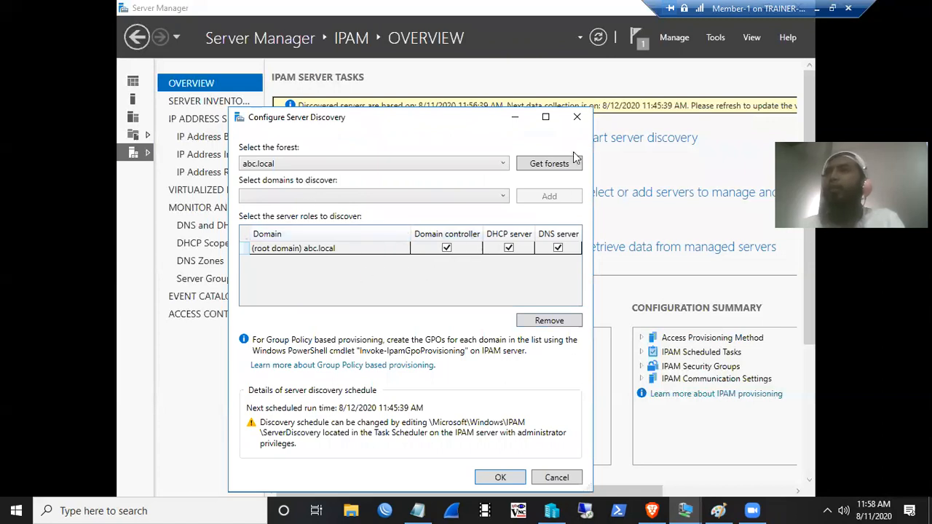
pyautogui.click(576, 116)
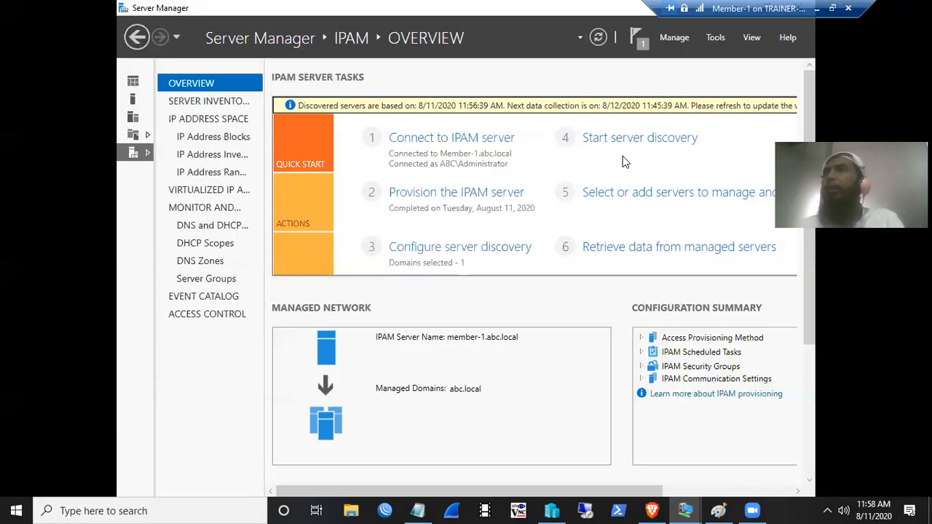
pyautogui.click(205, 102)
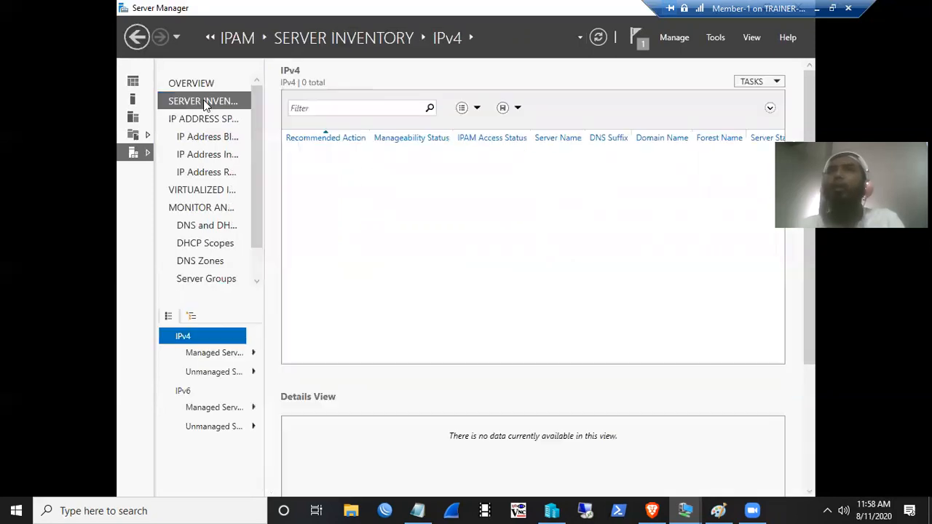
pyautogui.click(190, 84)
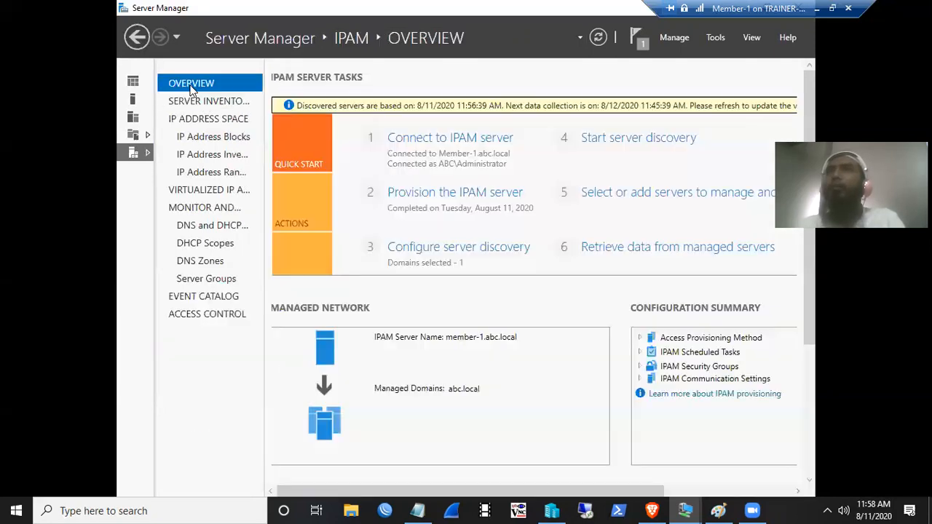
# - Start server discovery and confirm both ServerDiscovery tasks completed in the task details
pyautogui.click(638, 141)
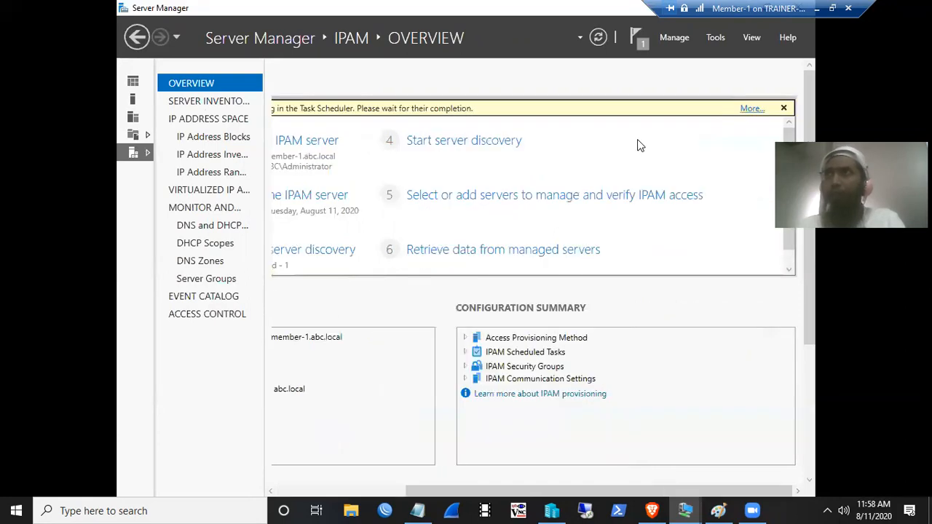
pyautogui.click(750, 108)
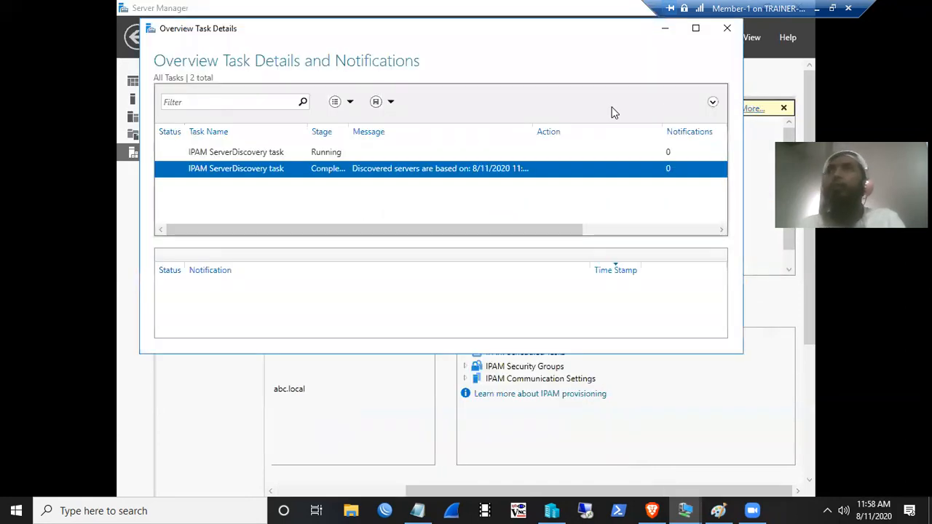
pyautogui.click(327, 154)
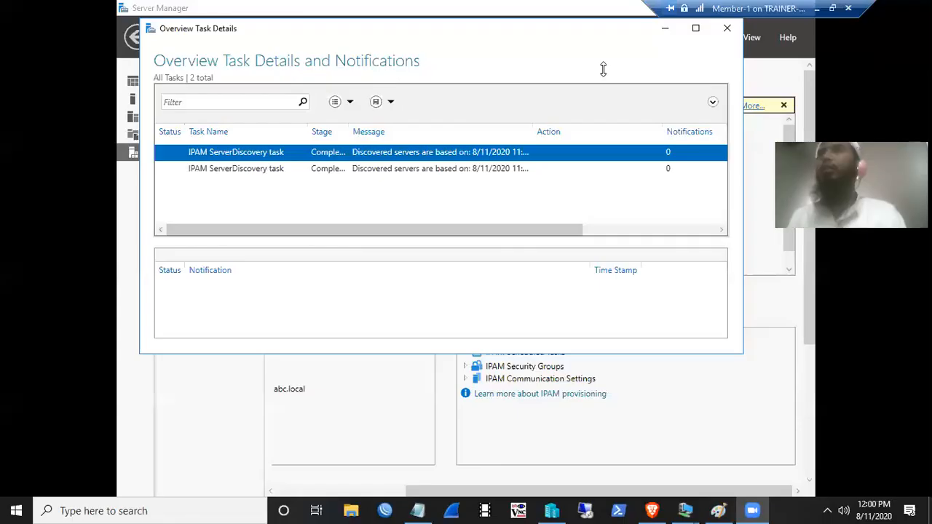
pyautogui.moveTo(346, 131); pyautogui.dragTo(392, 131)
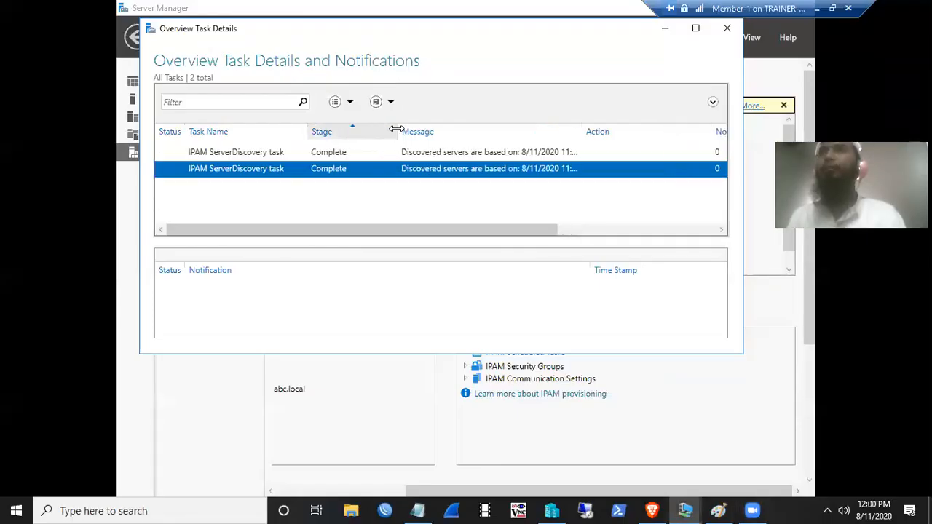
pyautogui.click(727, 28)
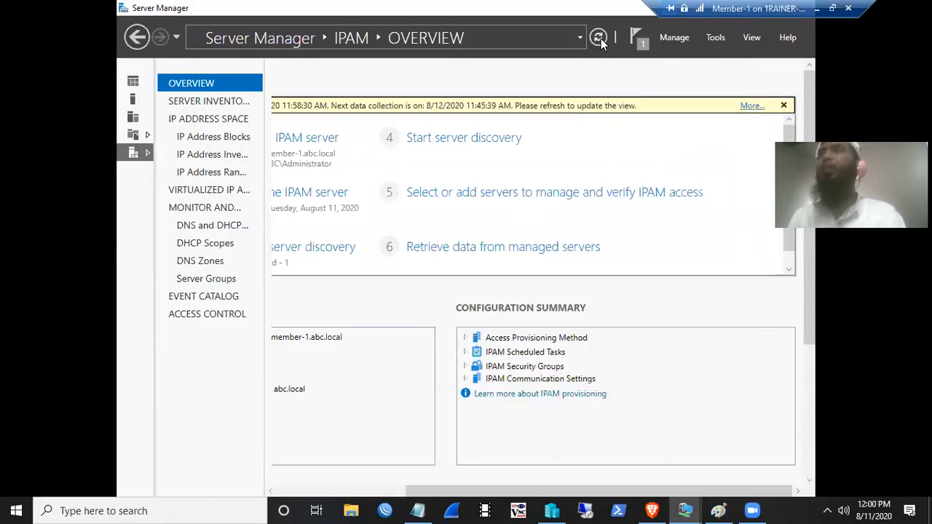
# - Open the IPv4 server inventory and view Member-1's Edit Server details without changes
pyautogui.click(211, 102)
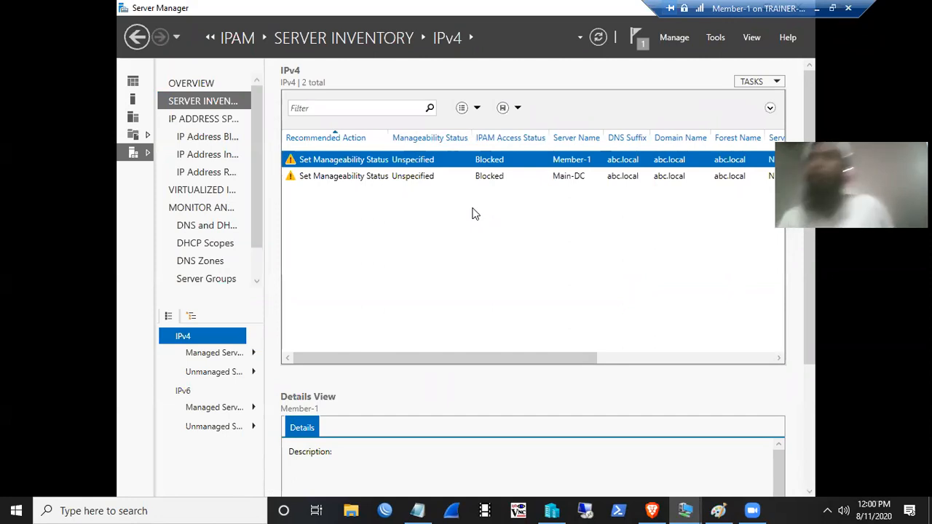
pyautogui.rightClick(443, 158)
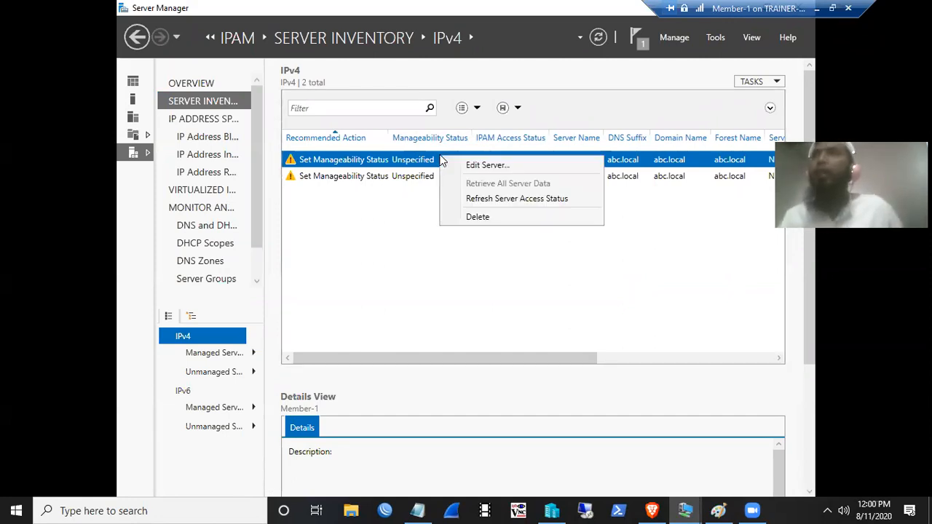
pyautogui.click(454, 164)
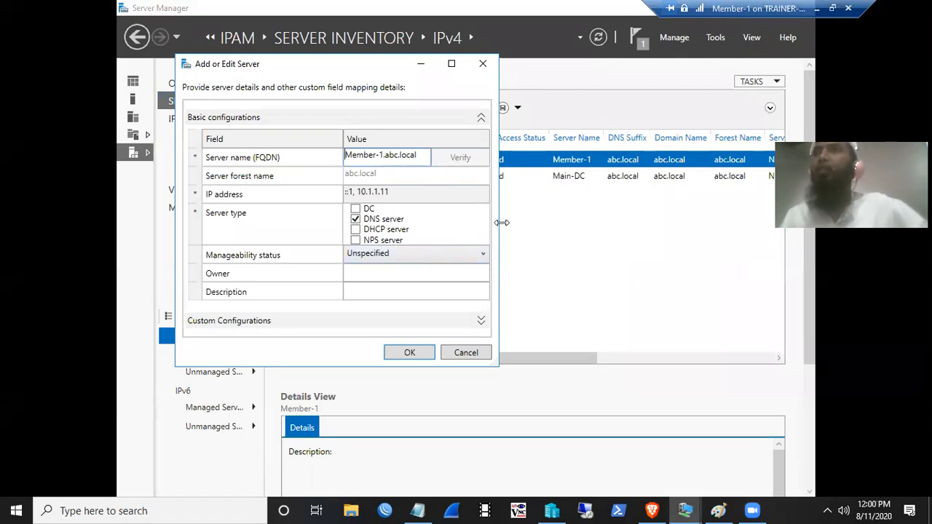
pyautogui.click(482, 63)
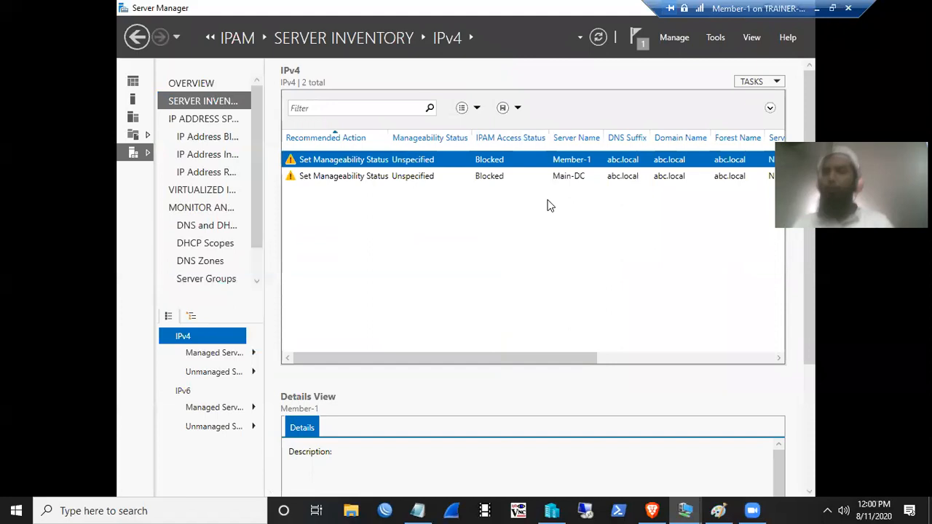